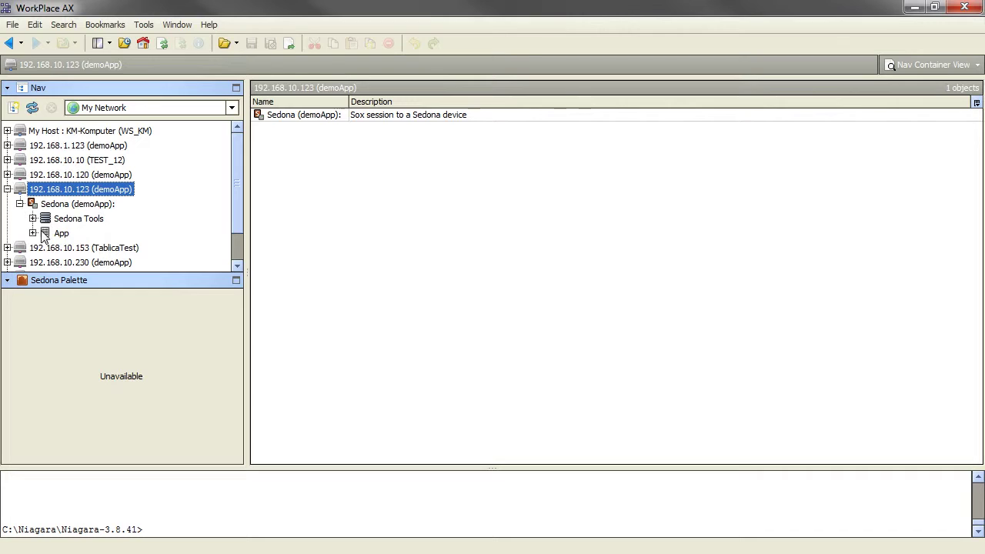
Check the Sedona kits for iSMA_ModbusTcpSlaveNetwork and add a ModbusTcpSlaveNetwork to the drivers of the demoApp at 192.168.10.123.
{"action": "left_click", "coordinate": [71, 221]}
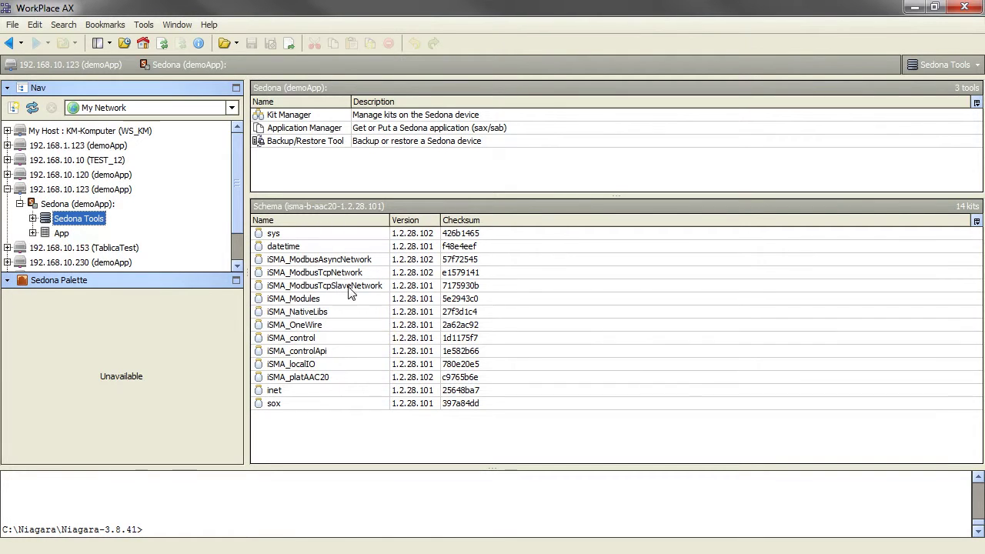
{"action": "left_click", "coordinate": [380, 288]}
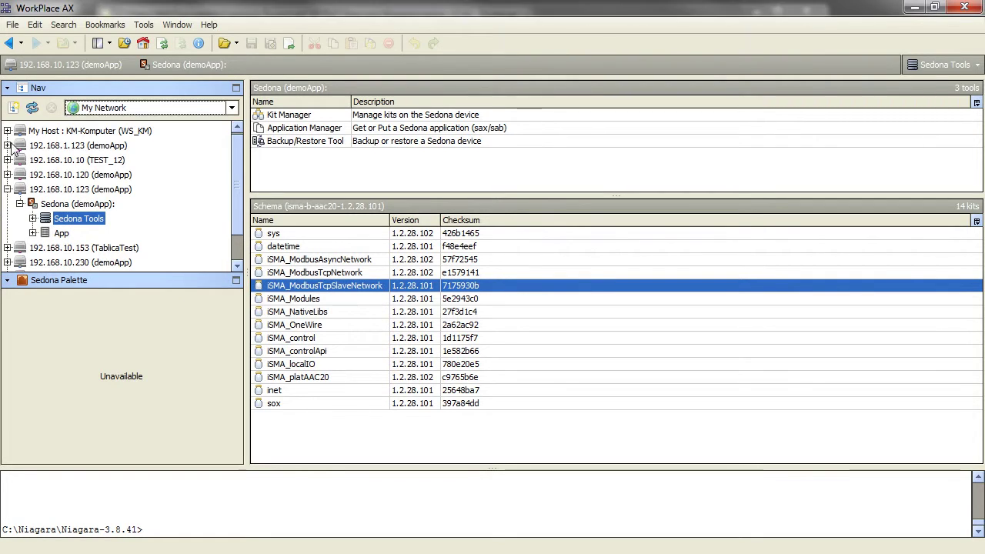
{"action": "double_click", "coordinate": [60, 233]}
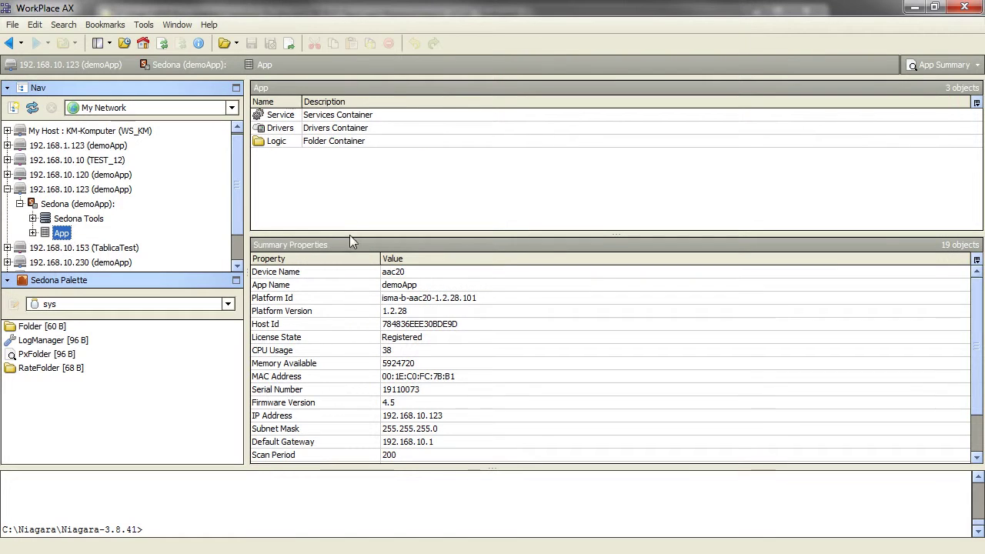
{"action": "double_click", "coordinate": [384, 128]}
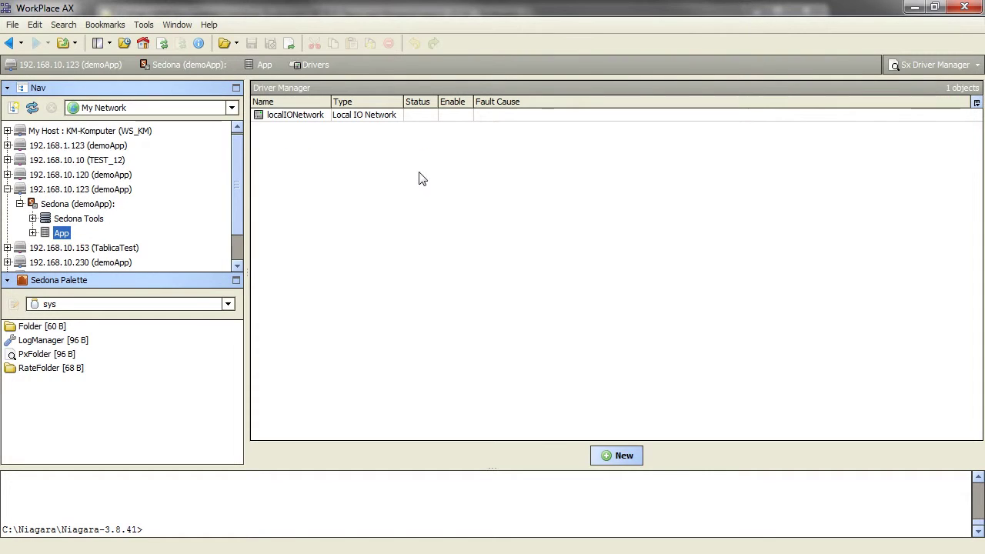
{"action": "left_click", "coordinate": [629, 463]}
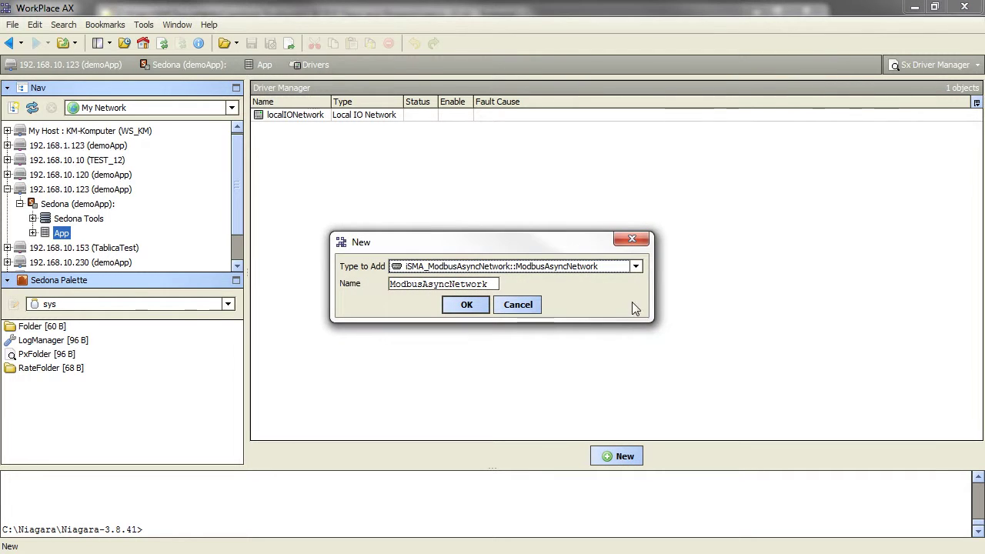
{"action": "left_click", "coordinate": [636, 266]}
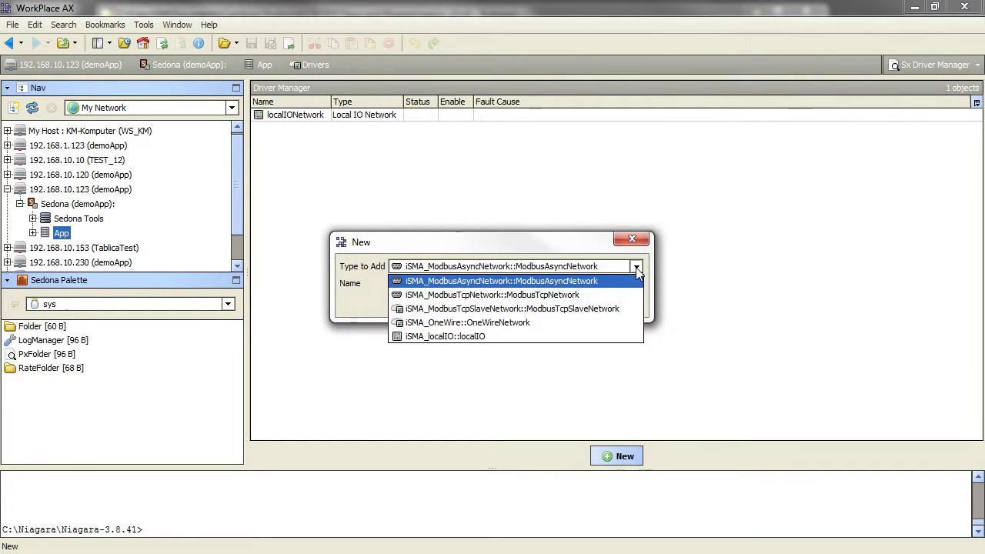
{"action": "left_click", "coordinate": [635, 310]}
{"action": "left_click", "coordinate": [471, 308]}
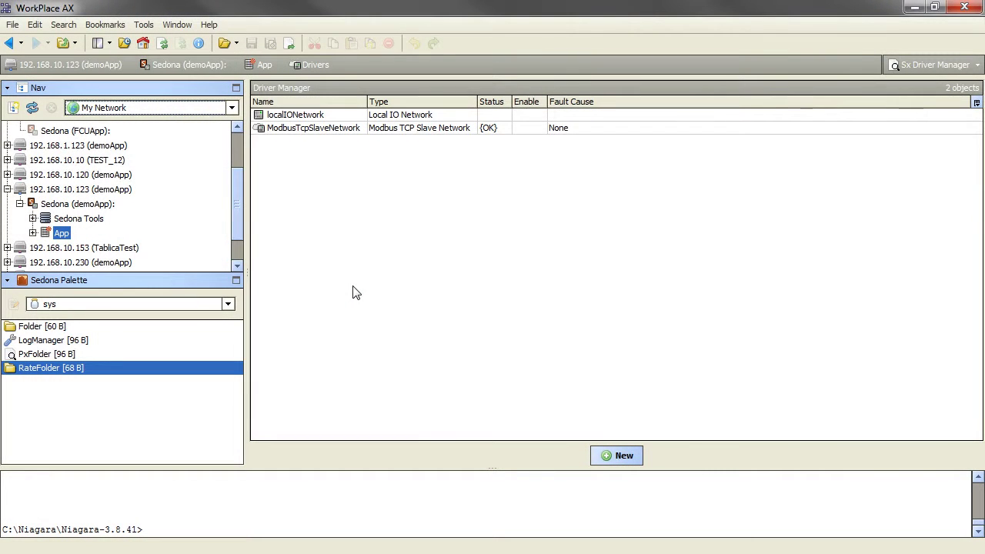
Duplicate the drivers view in a second tab and log on to the WS_KM station with the remembered credentials.
{"action": "key", "text": "ctrl+t"}
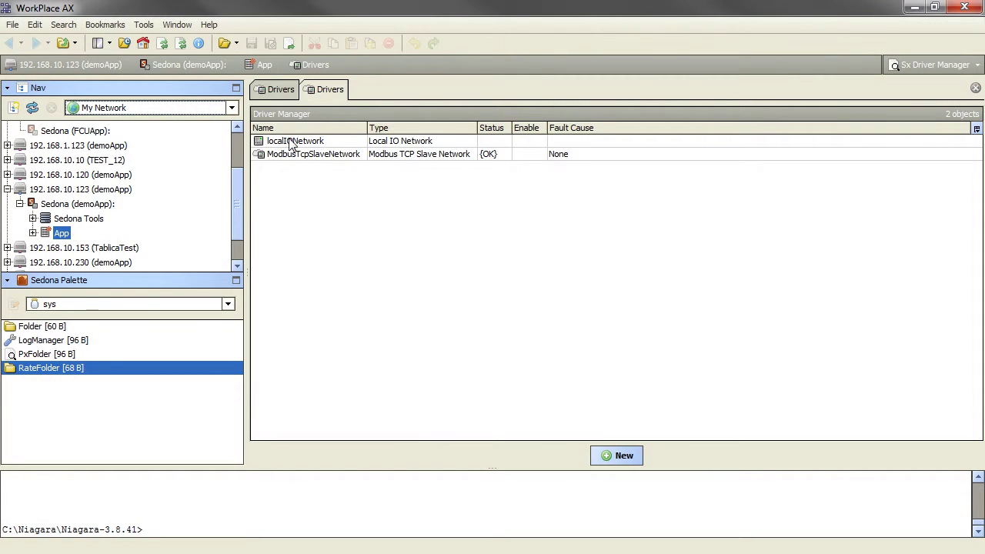
{"action": "left_click", "coordinate": [281, 90]}
{"action": "scroll", "coordinate": [183, 195], "scroll_direction": "up", "scroll_amount": 1}
{"action": "scroll", "coordinate": [183, 195], "scroll_direction": "up", "scroll_amount": 1}
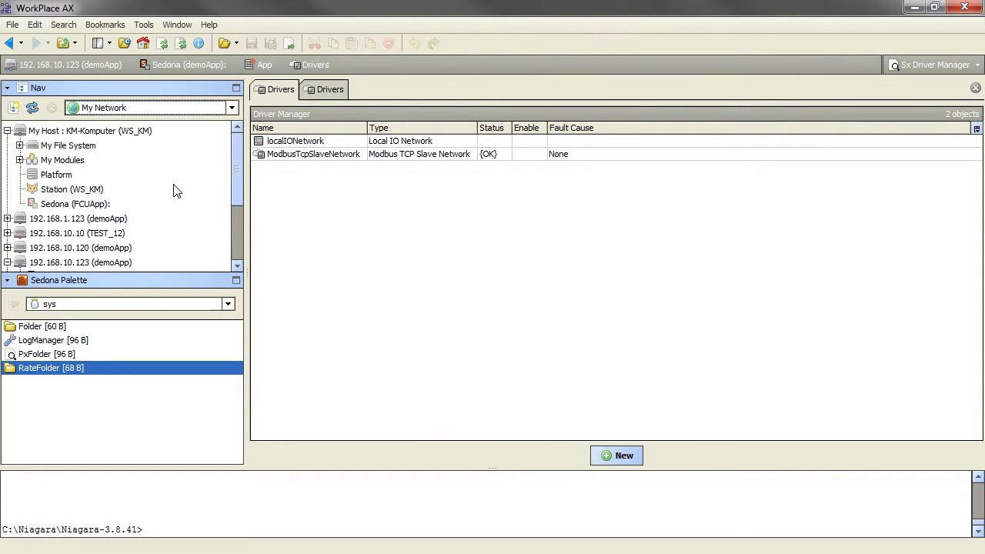
{"action": "left_click", "coordinate": [83, 192]}
{"action": "double_click", "coordinate": [83, 194]}
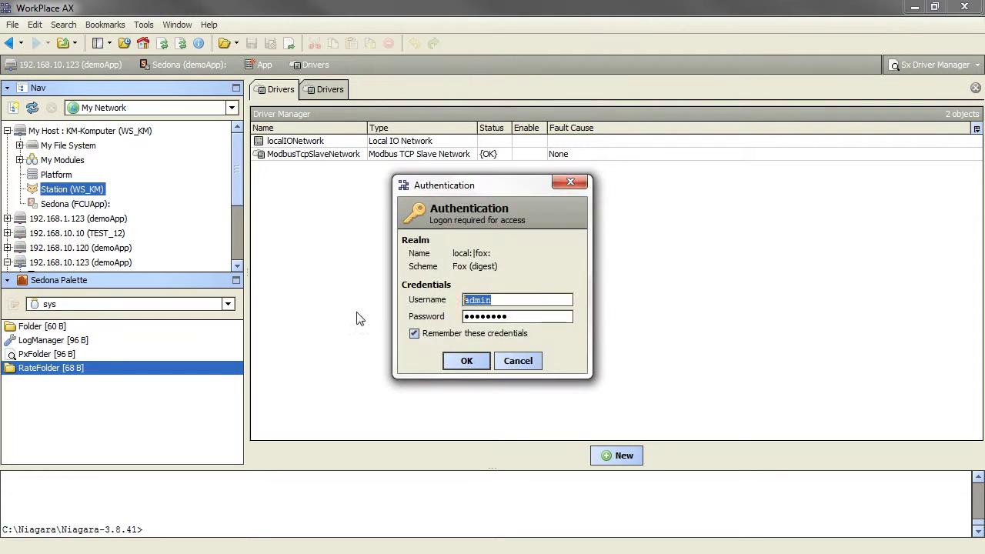
{"action": "left_click", "coordinate": [453, 360]}
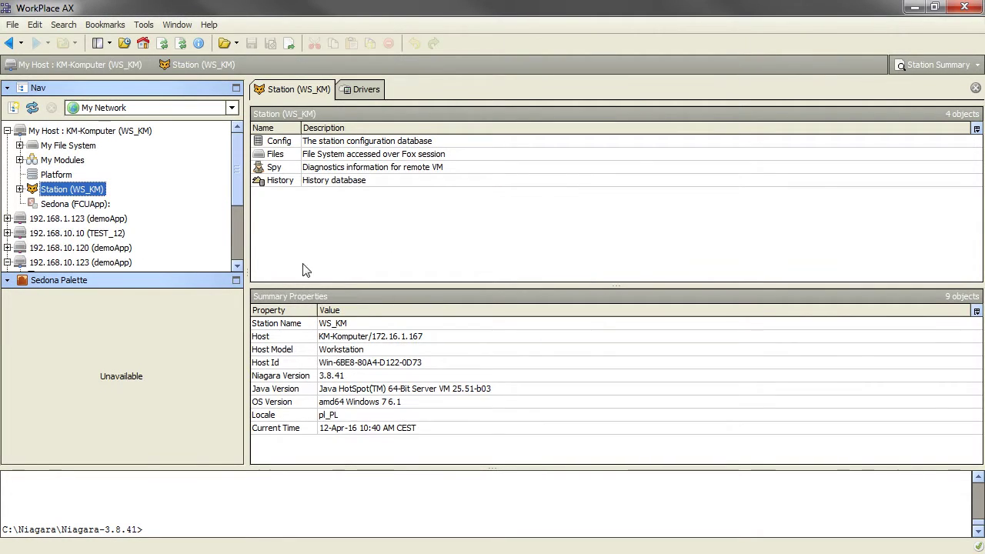
Add an enabled Modbus Tcp Network named ModbusTcpNetwork to the drivers in the WS_KM station's Config.
{"action": "double_click", "coordinate": [389, 143]}
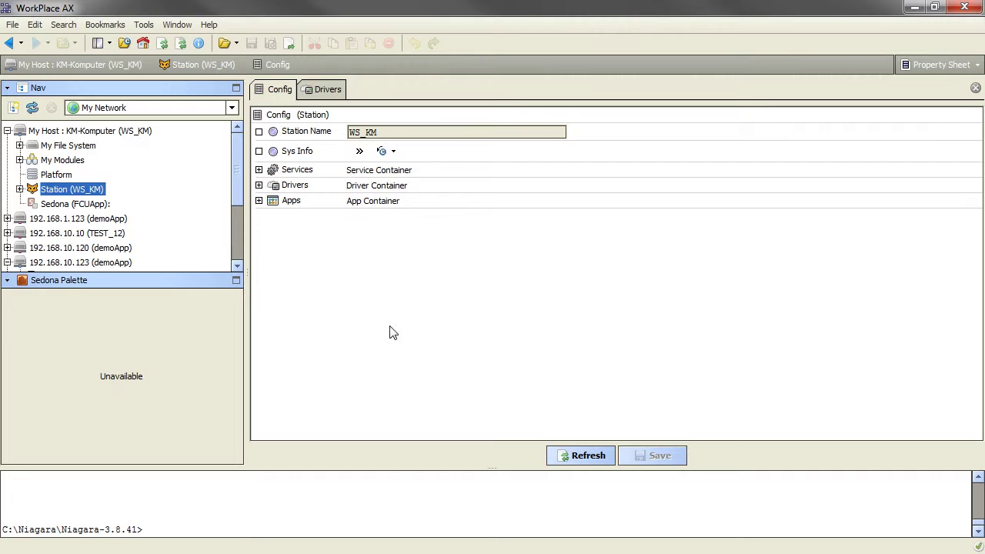
{"action": "double_click", "coordinate": [295, 186]}
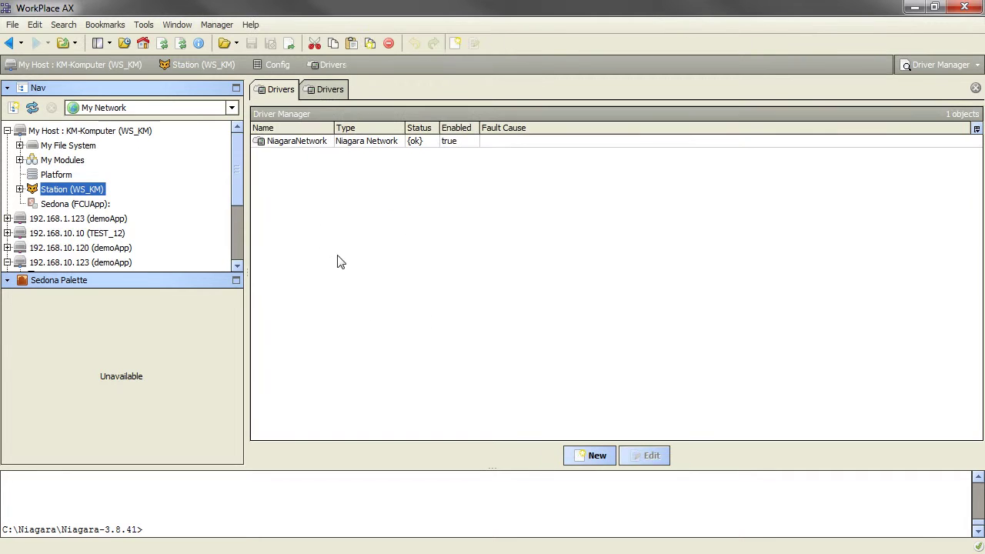
{"action": "left_click", "coordinate": [585, 457]}
{"action": "left_click", "coordinate": [616, 267]}
{"action": "scroll", "coordinate": [608, 350], "scroll_direction": "down", "scroll_amount": 5}
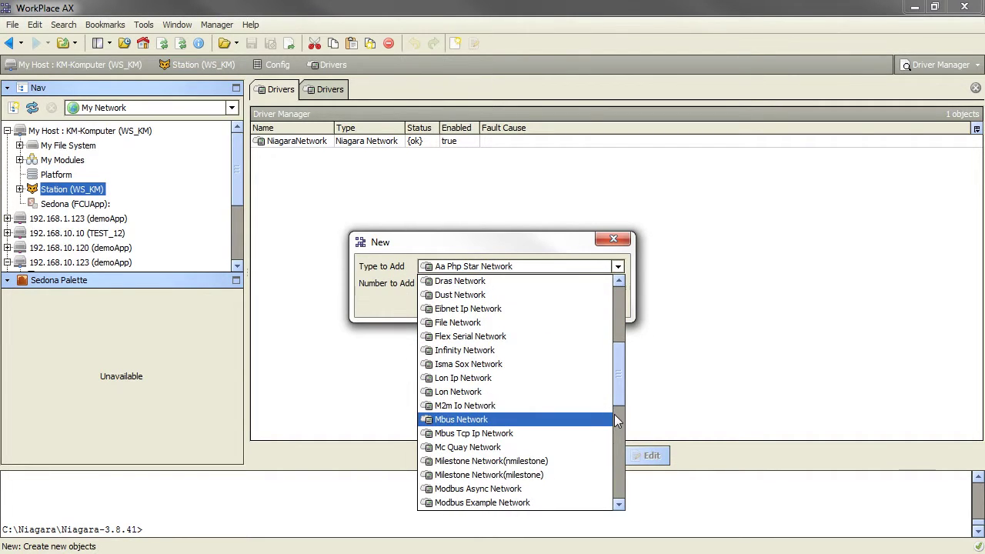
{"action": "scroll", "coordinate": [610, 416], "scroll_direction": "down", "scroll_amount": 2}
{"action": "scroll", "coordinate": [608, 416], "scroll_direction": "down", "scroll_amount": 7}
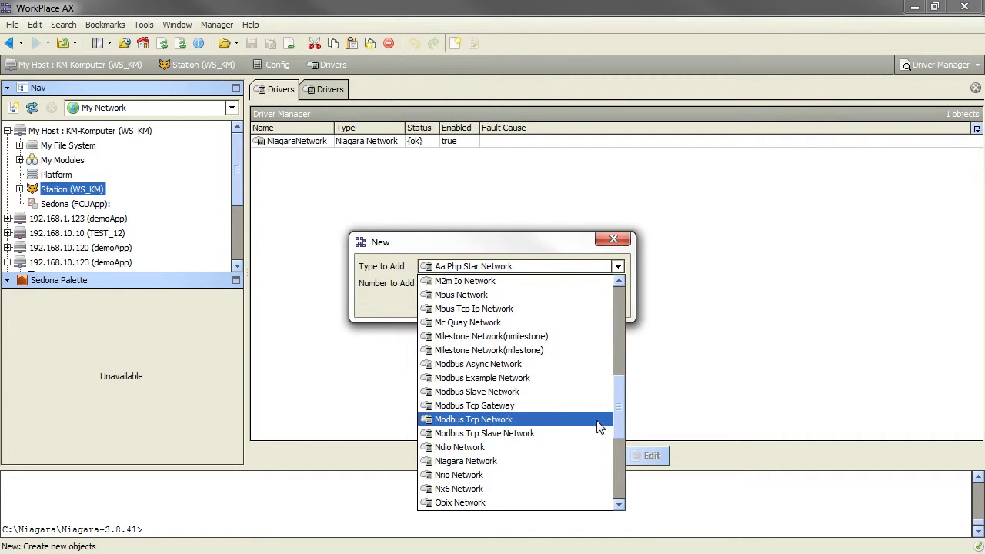
{"action": "left_click", "coordinate": [600, 427]}
{"action": "left_click", "coordinate": [473, 308]}
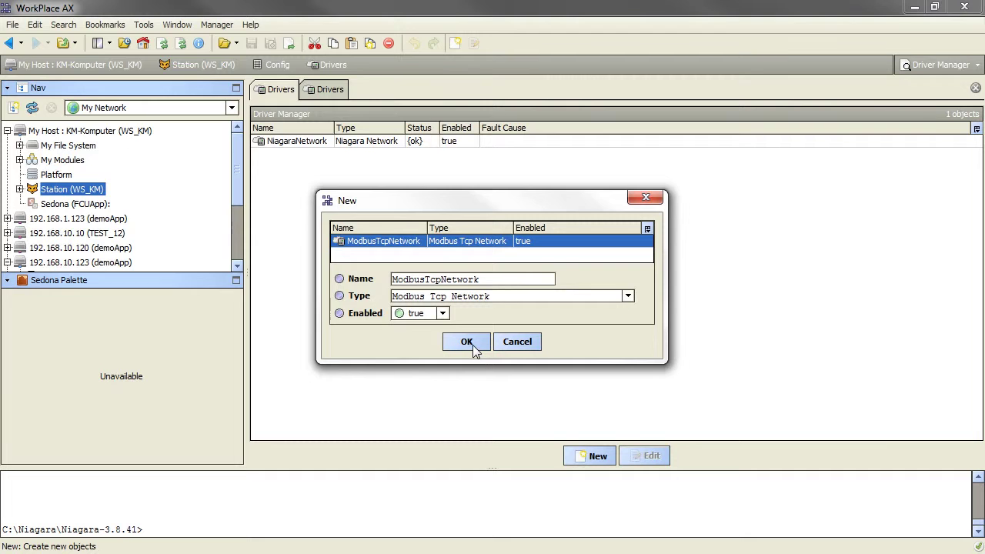
{"action": "left_click", "coordinate": [467, 342]}
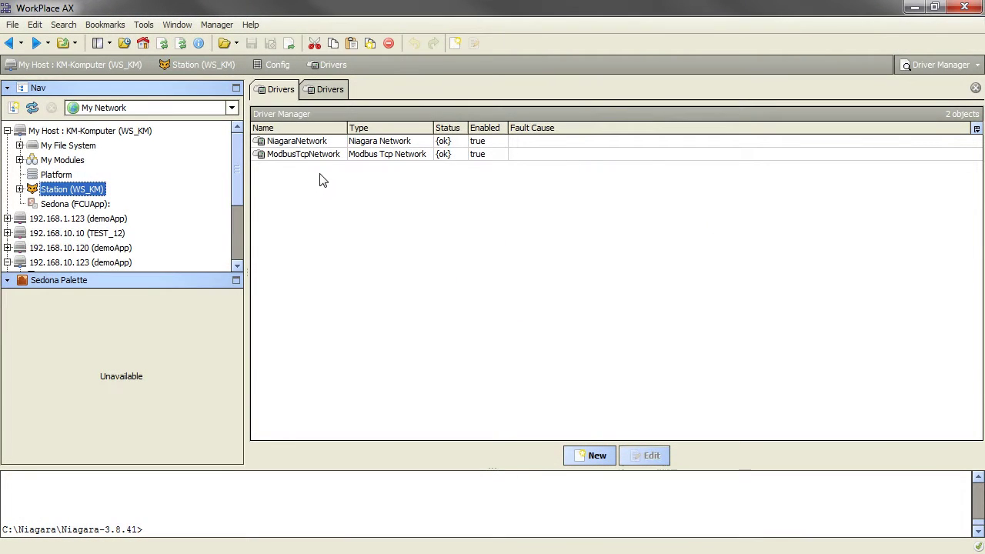
Create one Modbus Tcp Device with starting address 1 in the ModbusTcpNetwork and name it AAC20.
{"action": "left_click", "coordinate": [330, 159]}
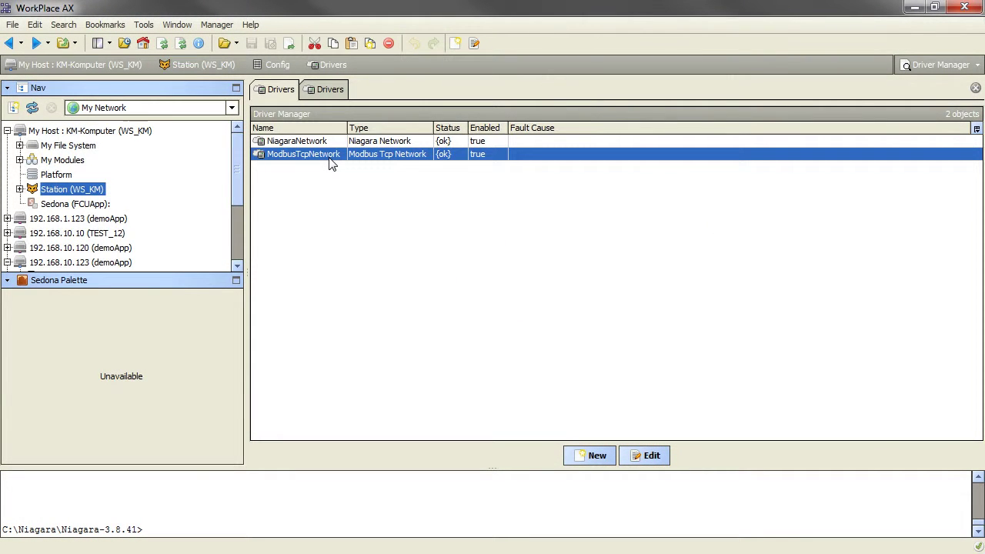
{"action": "double_click", "coordinate": [331, 162]}
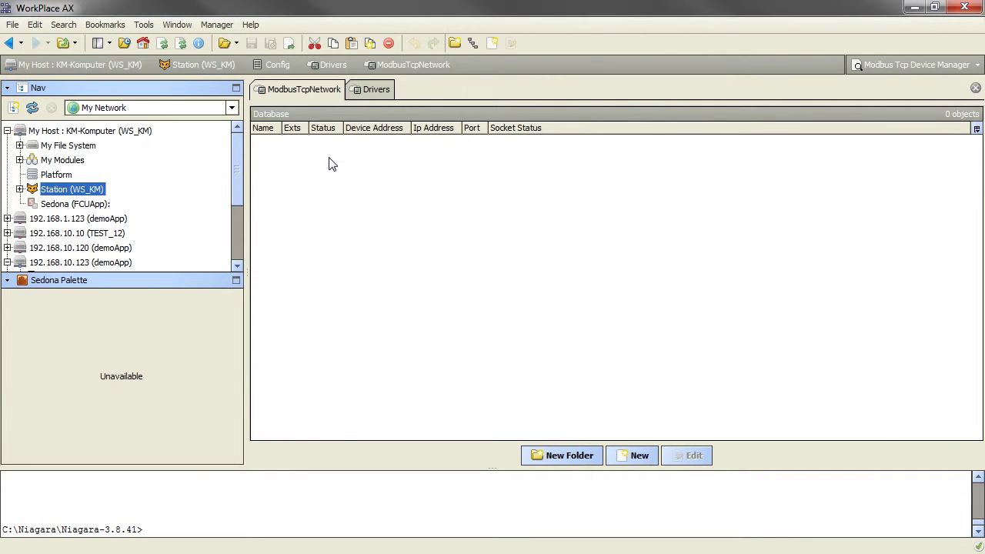
{"action": "left_click", "coordinate": [641, 457]}
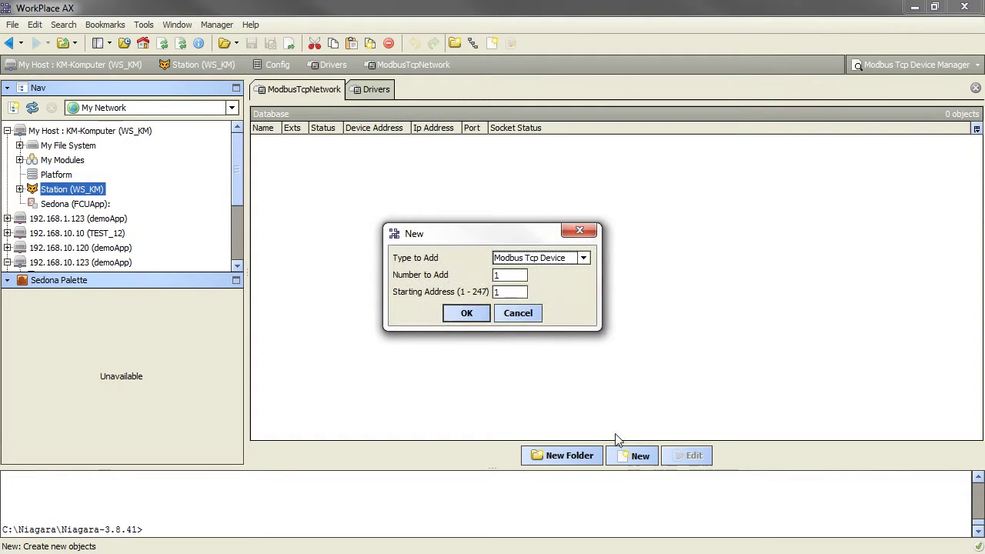
{"action": "left_click", "coordinate": [467, 315]}
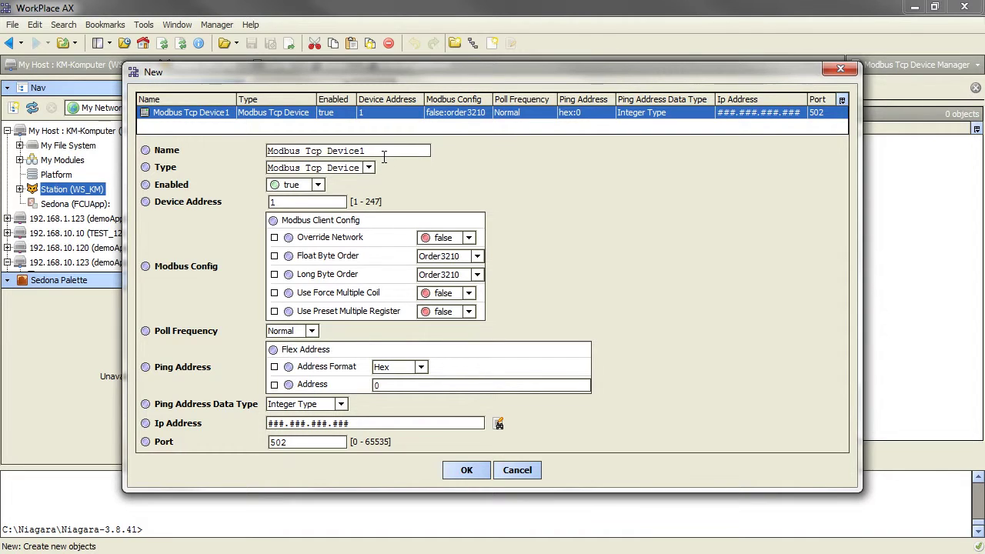
{"action": "triple_click", "coordinate": [309, 151]}
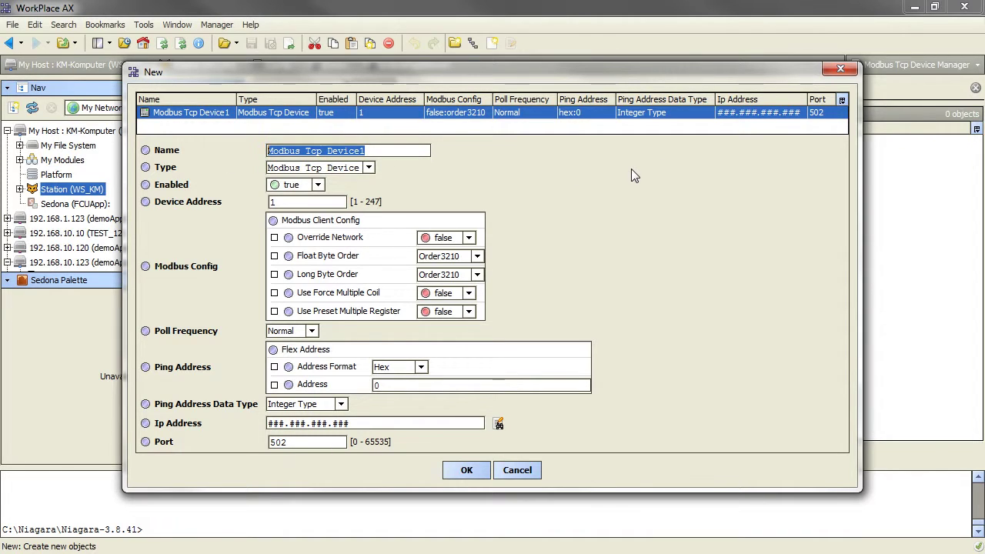
{"action": "type", "text": "AAC20"}
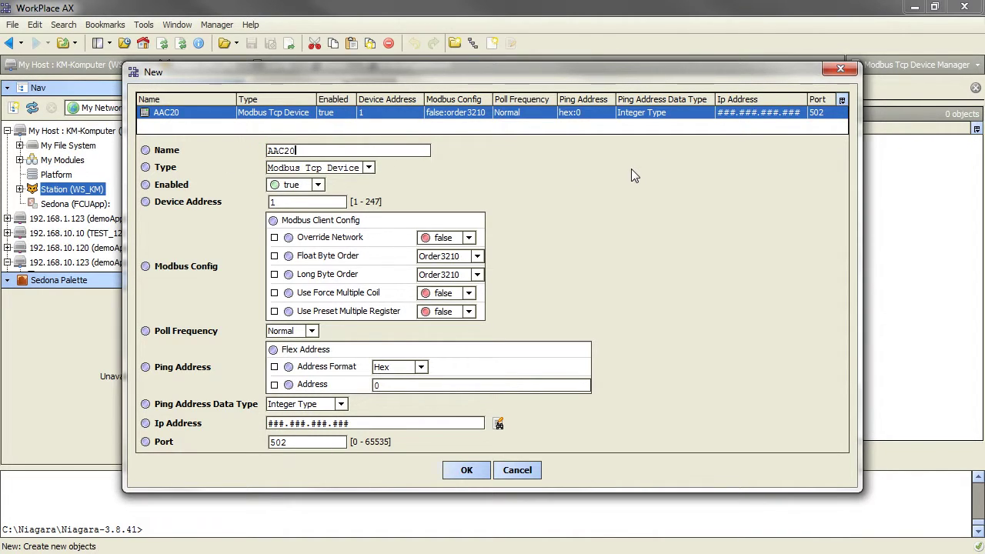
Set the AAC20 device's Override Network to true and both its float and long byte orders to Order1032.
{"action": "left_click", "coordinate": [469, 238]}
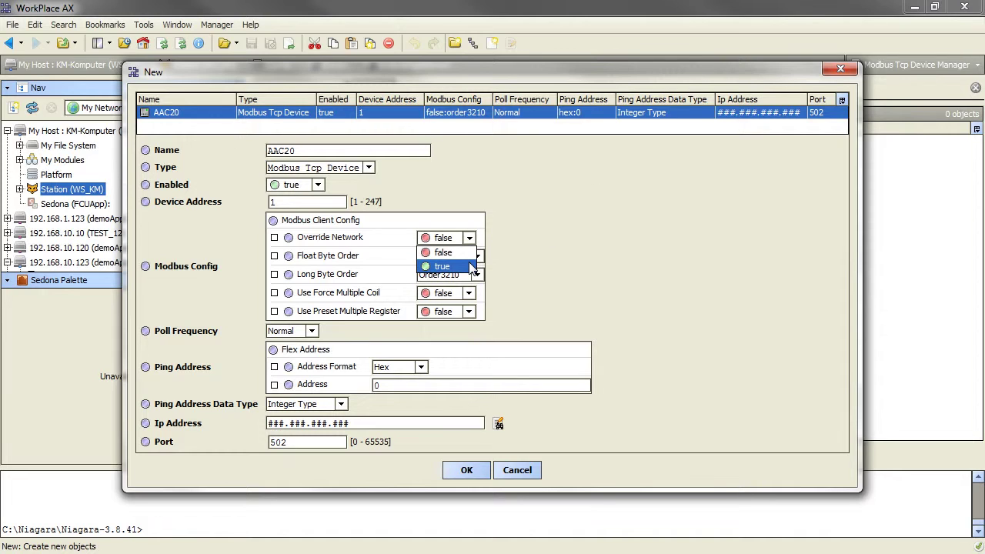
{"action": "left_click", "coordinate": [471, 266]}
{"action": "left_click", "coordinate": [477, 256]}
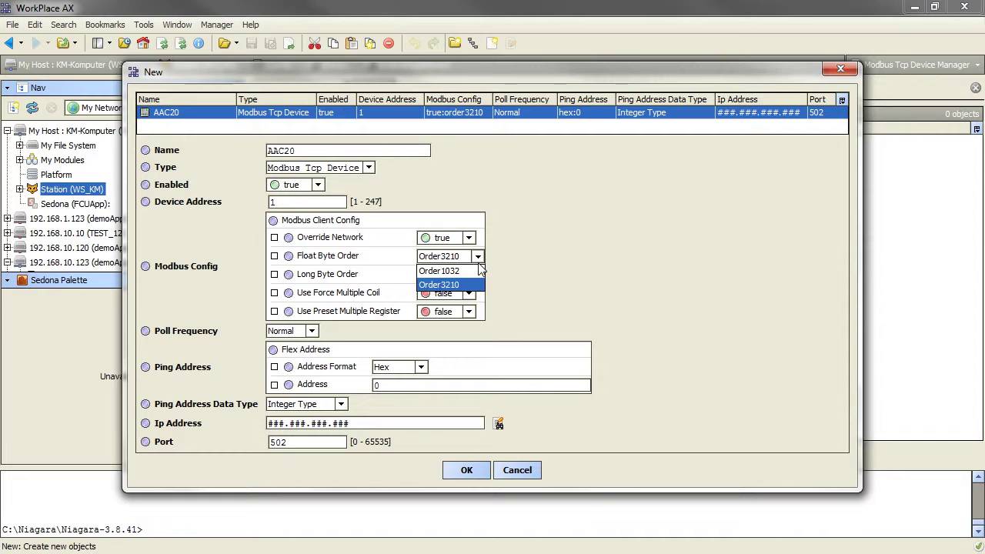
{"action": "left_click", "coordinate": [477, 272]}
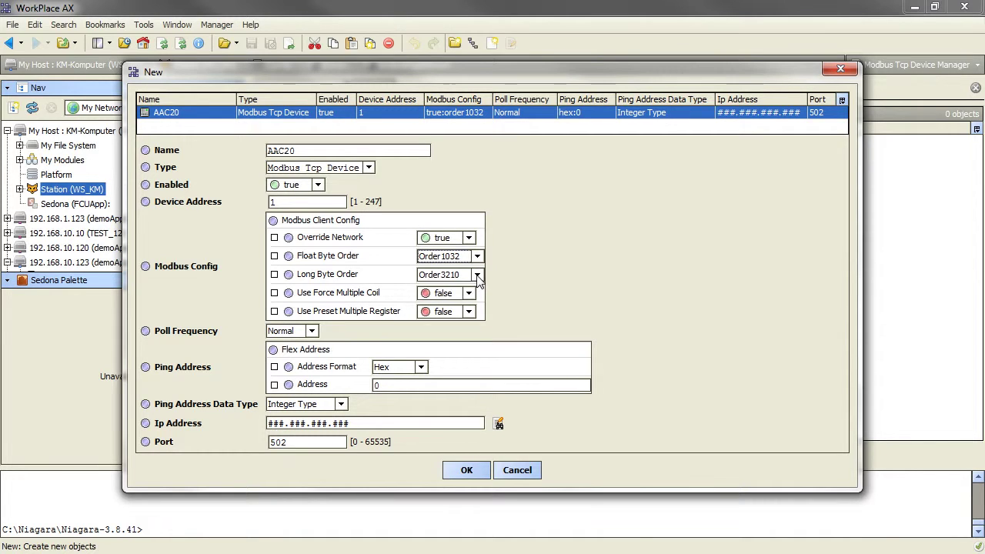
{"action": "left_click", "coordinate": [477, 275]}
{"action": "left_click", "coordinate": [478, 290]}
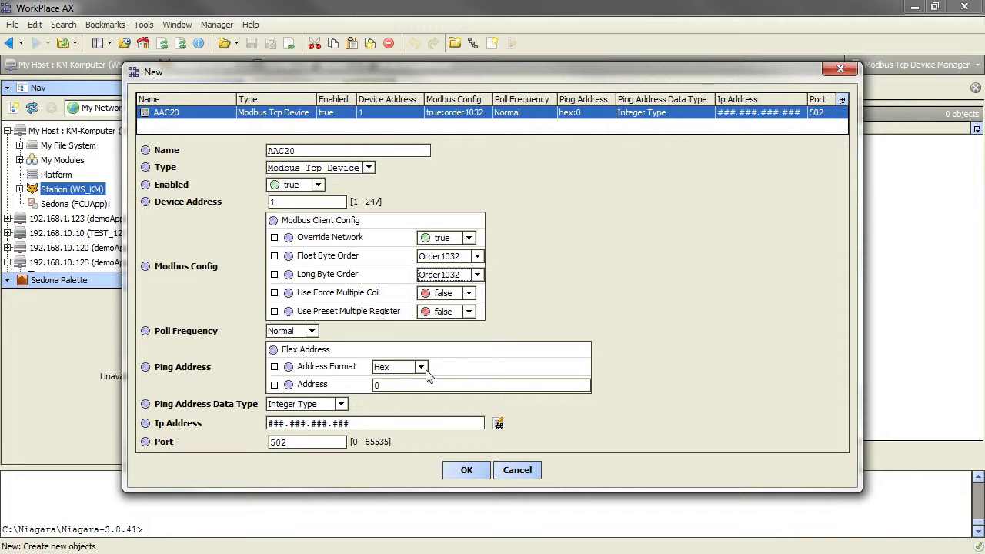
Set the AAC20 device's ping address to 40001 in Modbus address format.
{"action": "left_click", "coordinate": [421, 367]}
{"action": "left_click", "coordinate": [414, 408]}
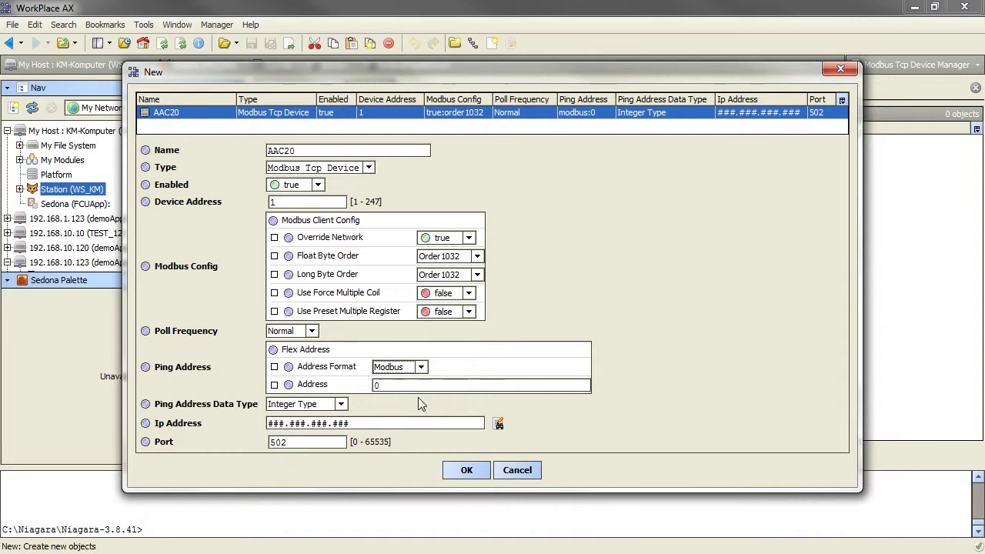
{"action": "type", "text": "40001"}
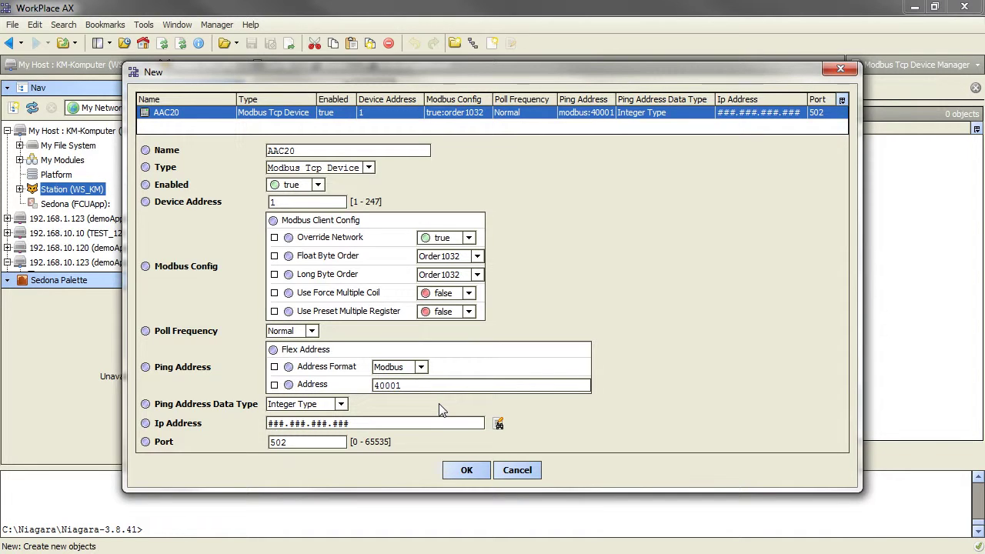
Set the AAC20 device's IP address to 192.168.10.123, keep port 502 and finish creating the device.
{"action": "left_click_drag", "start_coordinate": [412, 426], "coordinate": [261, 431]}
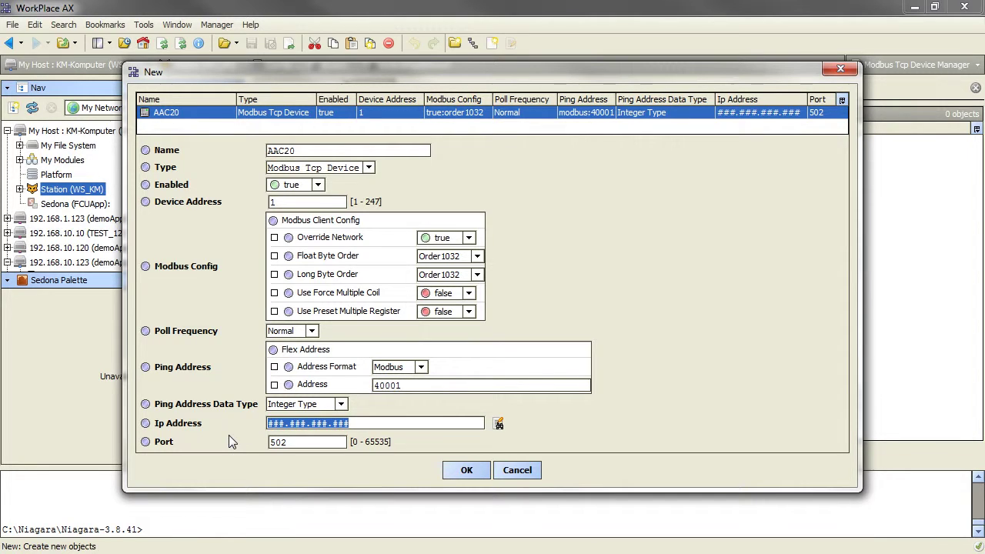
{"action": "type", "text": "19"}
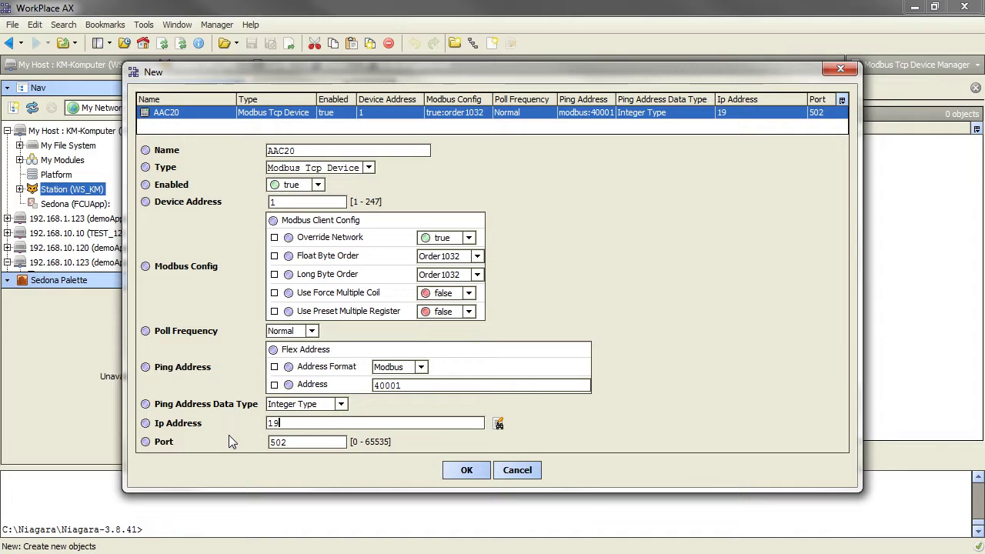
{"action": "type", "text": "2.168"}
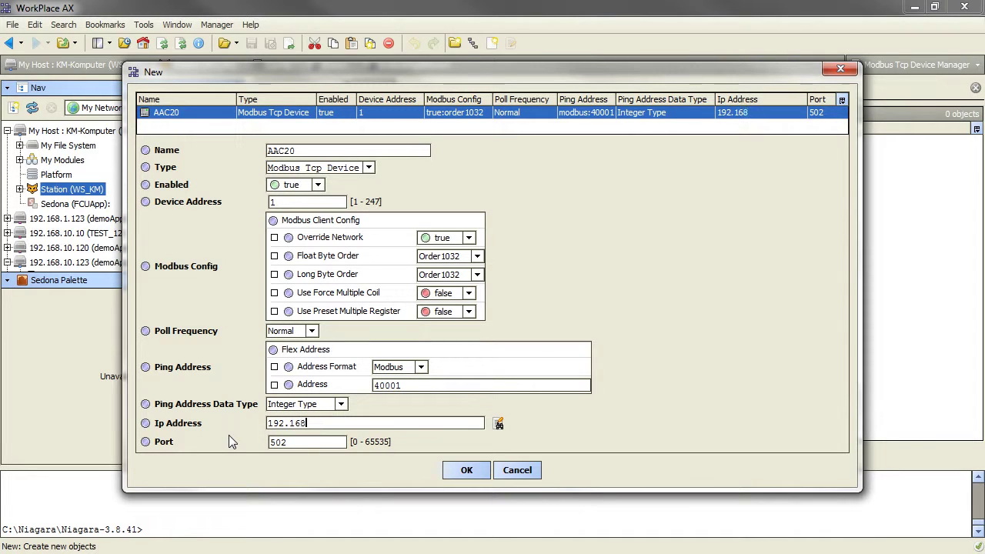
{"action": "type", "text": ".10.123"}
{"action": "double_click", "coordinate": [302, 443]}
{"action": "left_click", "coordinate": [461, 470]}
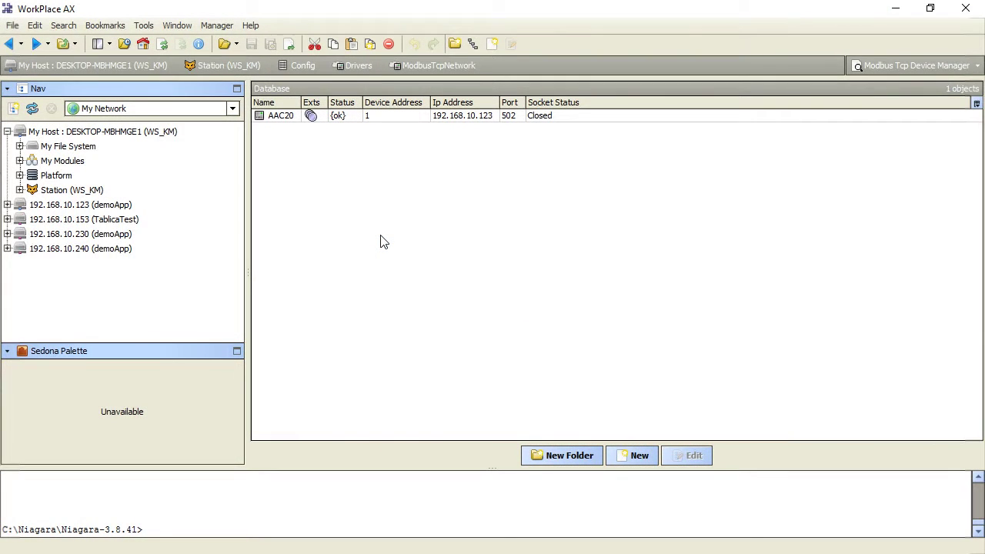
In a second view, open the localIONetwork under the drivers of the 192.168.10.123 Sedona controller's app.
{"action": "key", "text": "ctrl+t"}
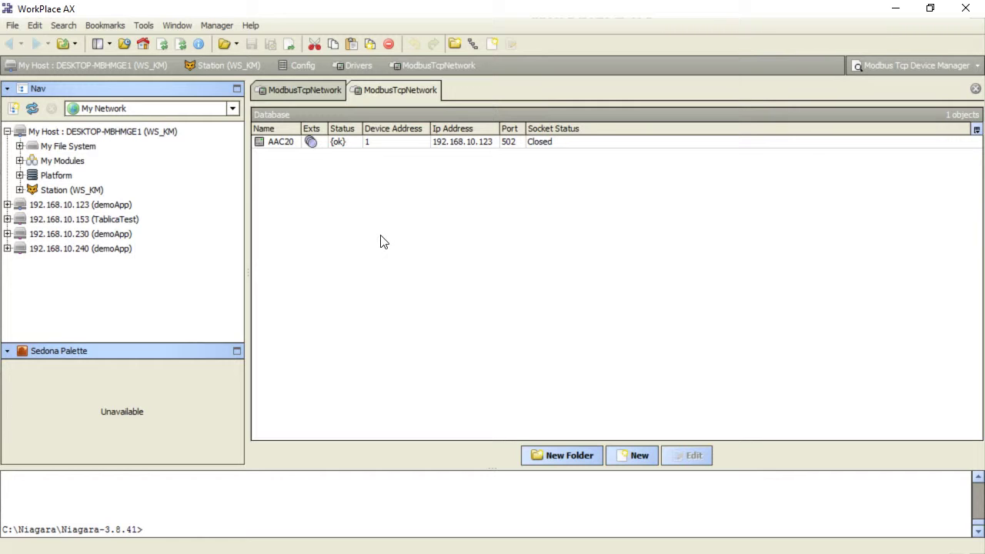
{"action": "left_click", "coordinate": [9, 205]}
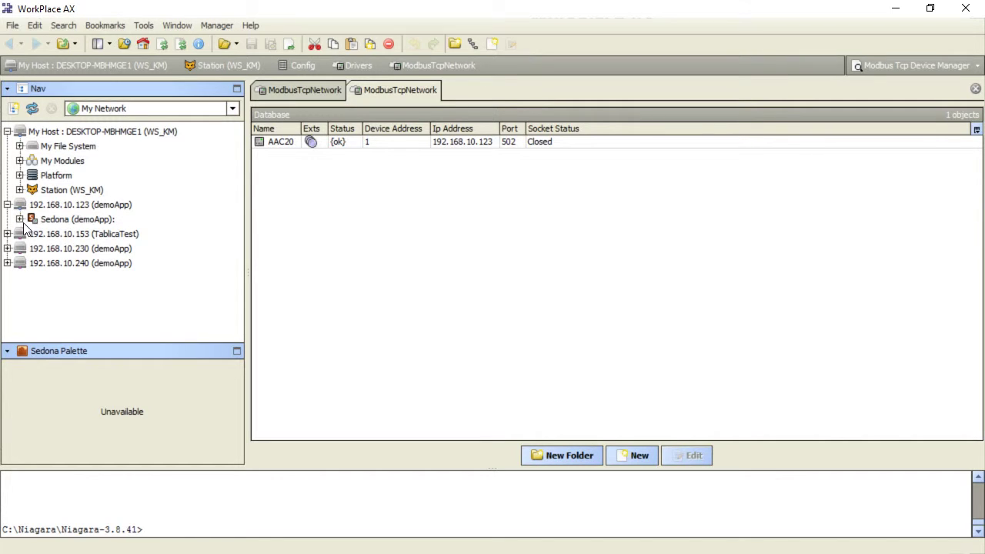
{"action": "left_click", "coordinate": [20, 219]}
{"action": "left_click", "coordinate": [33, 248]}
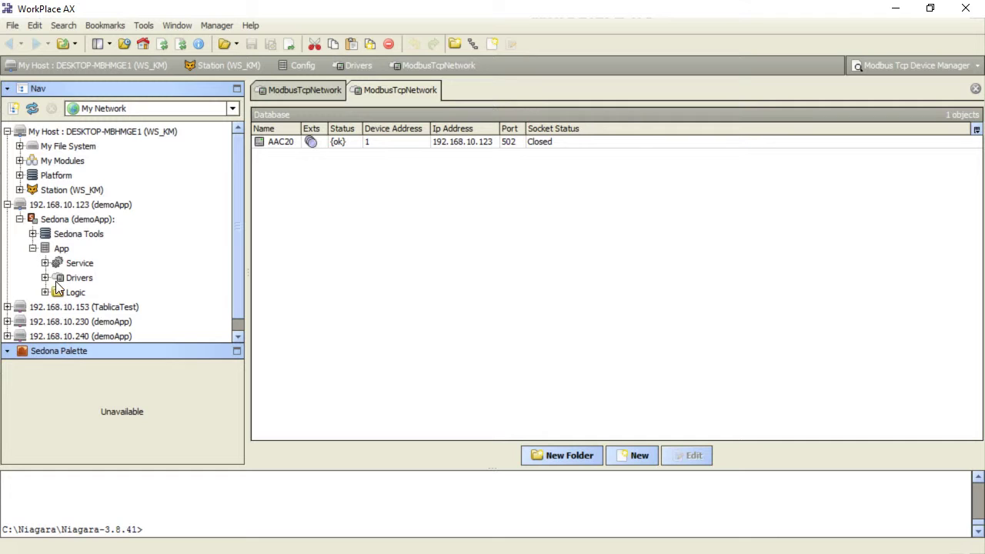
{"action": "left_click", "coordinate": [44, 278]}
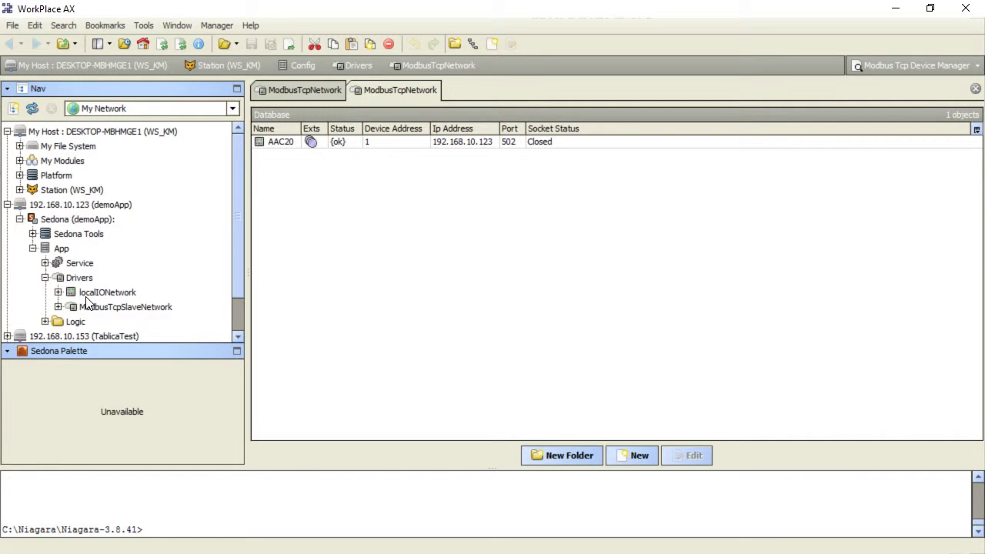
{"action": "left_click", "coordinate": [58, 293]}
{"action": "double_click", "coordinate": [83, 294]}
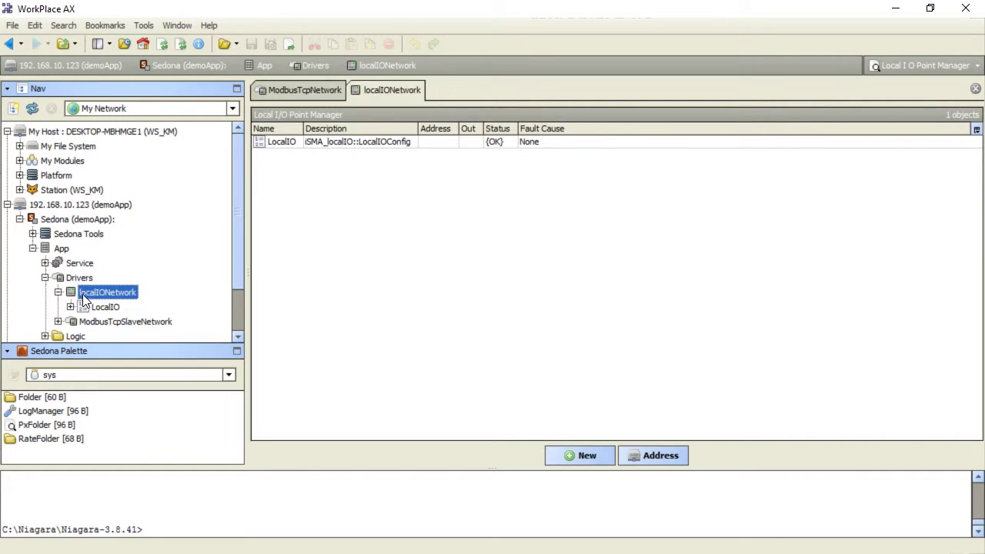
Add one iSMA_localIO::UITemperature point named Temperature1 to the localIONetwork.
{"action": "left_click", "coordinate": [592, 454]}
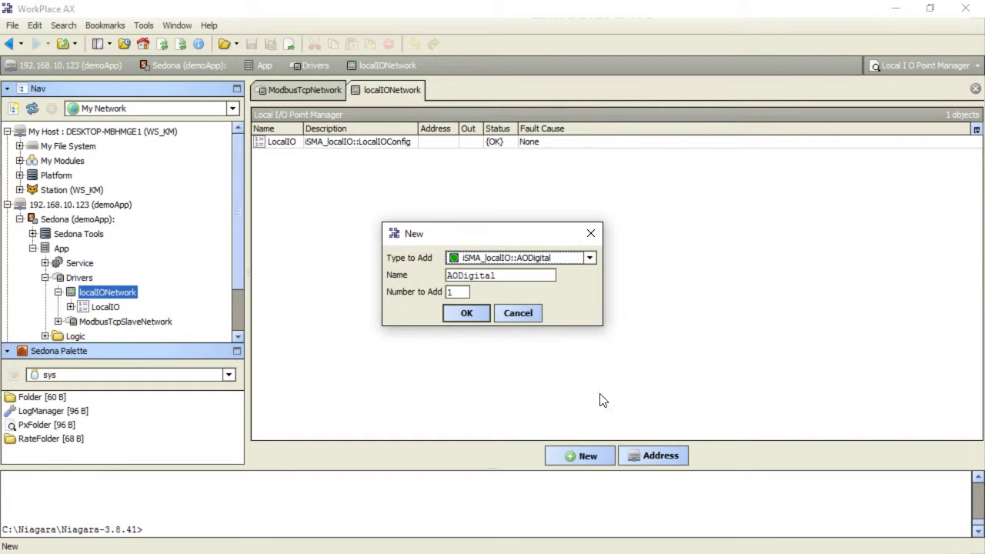
{"action": "left_click", "coordinate": [589, 258]}
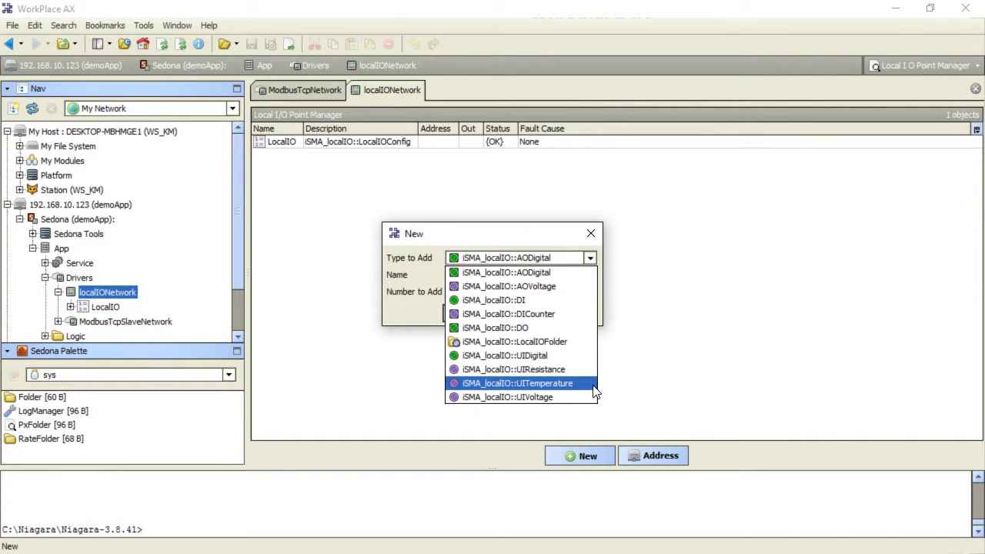
{"action": "left_click", "coordinate": [538, 383]}
{"action": "left_click_drag", "start_coordinate": [513, 275], "coordinate": [377, 288]}
{"action": "type", "text": "Tem"}
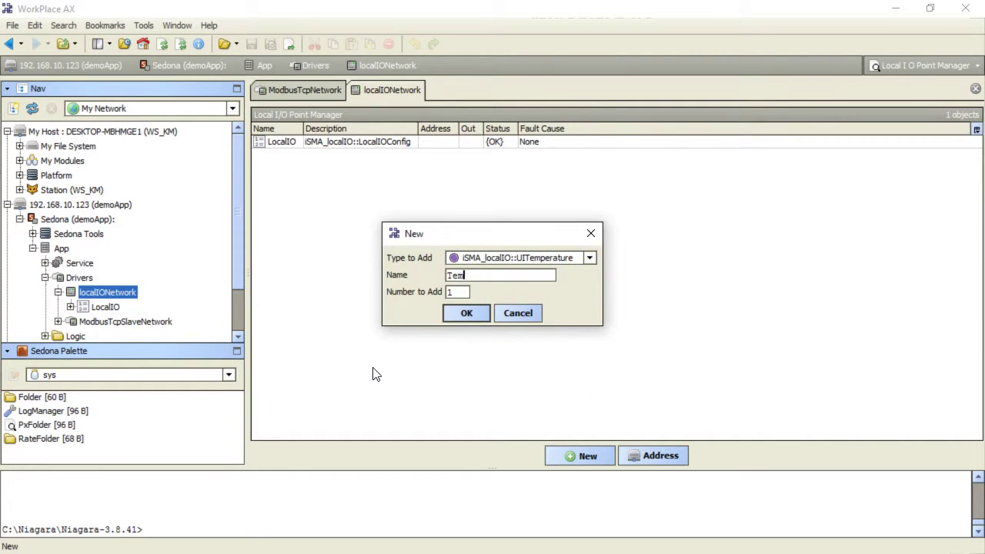
{"action": "type", "text": "perature1"}
{"action": "left_click", "coordinate": [457, 314]}
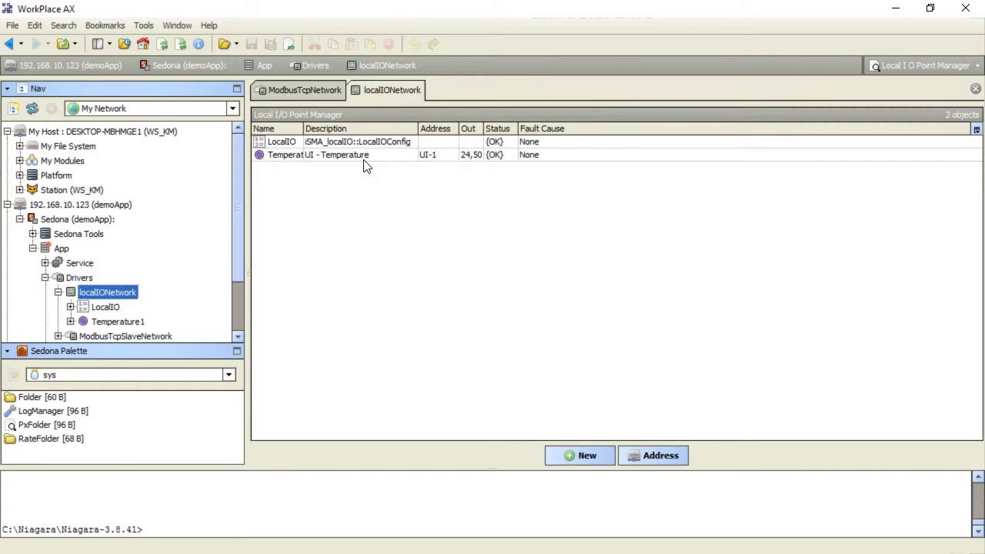
Add one NumericValue point named Temperature1 to the controller's ModbusTcpSlaveNetwork.
{"action": "left_click", "coordinate": [315, 65]}
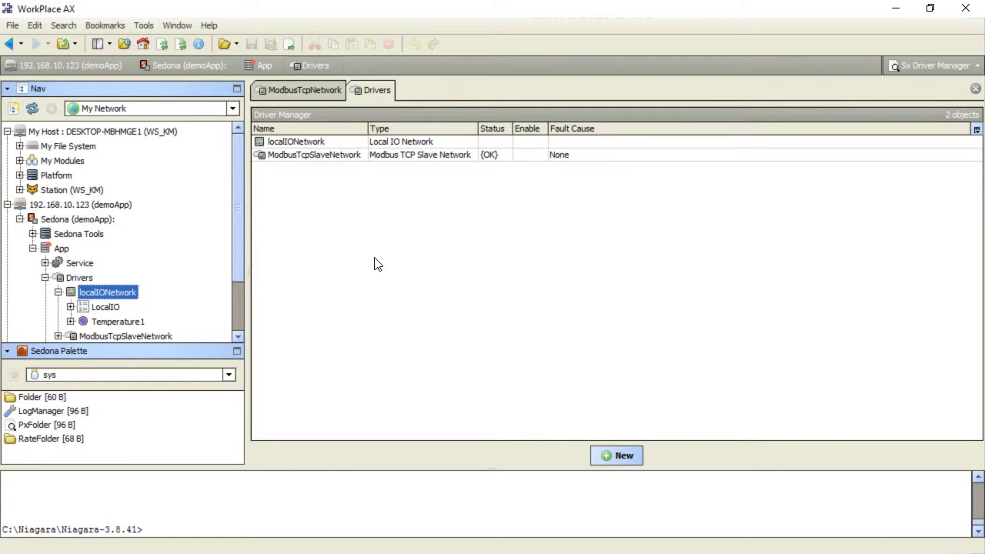
{"action": "double_click", "coordinate": [324, 155]}
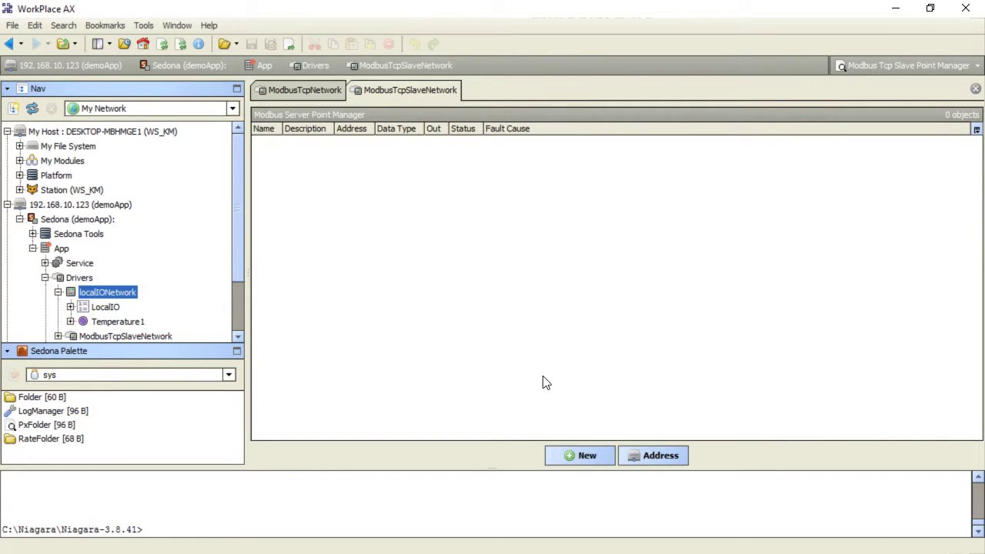
{"action": "left_click", "coordinate": [566, 457]}
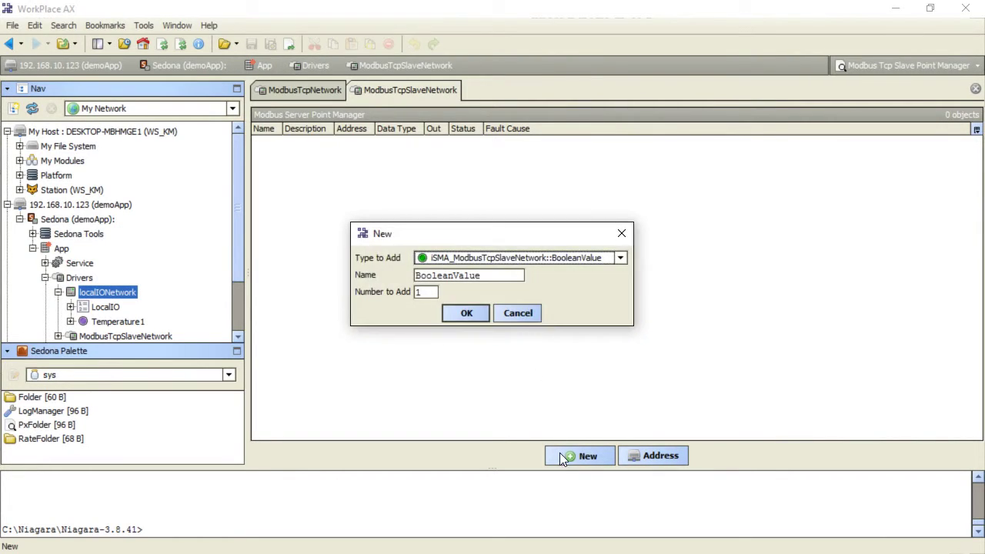
{"action": "left_click", "coordinate": [620, 258]}
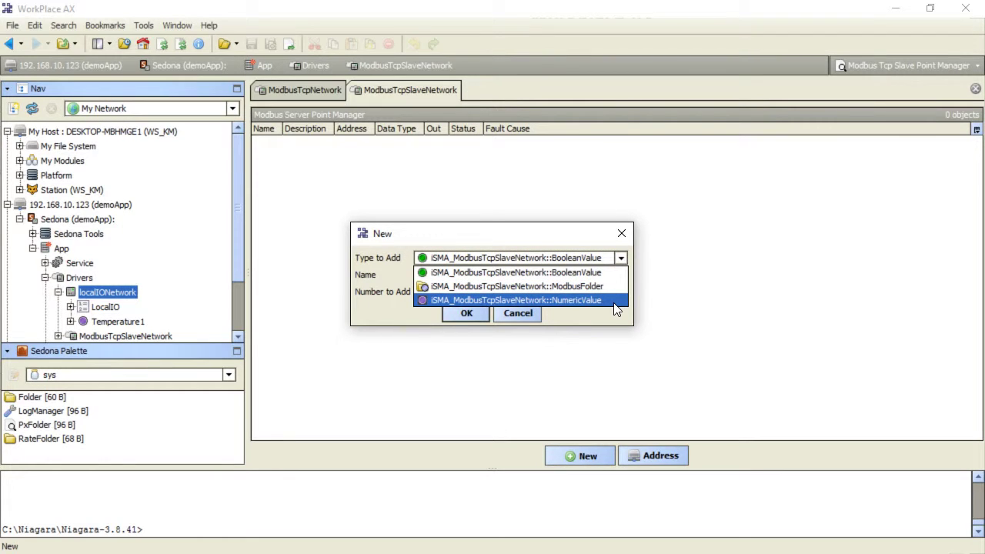
{"action": "left_click", "coordinate": [615, 300]}
{"action": "double_click", "coordinate": [480, 276]}
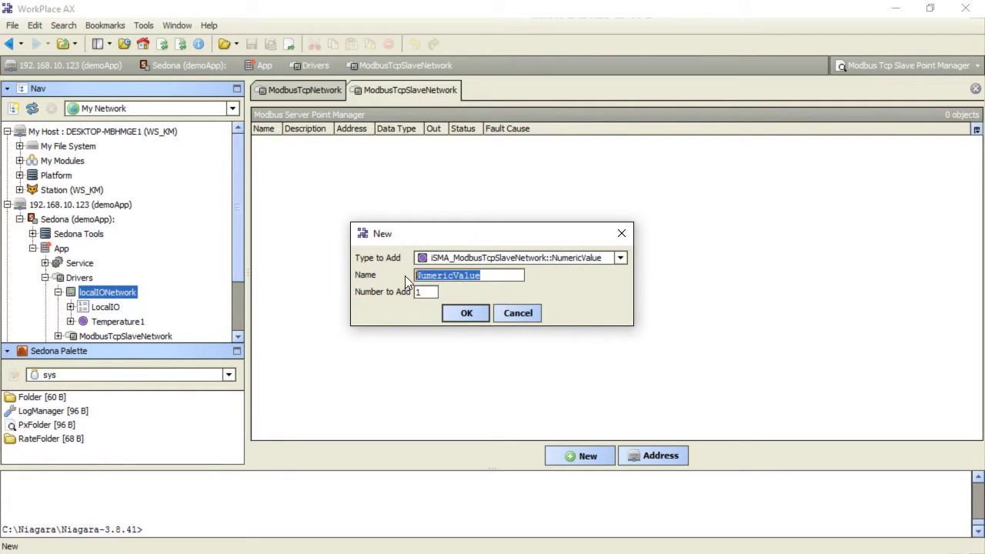
{"action": "type", "text": "Temp"}
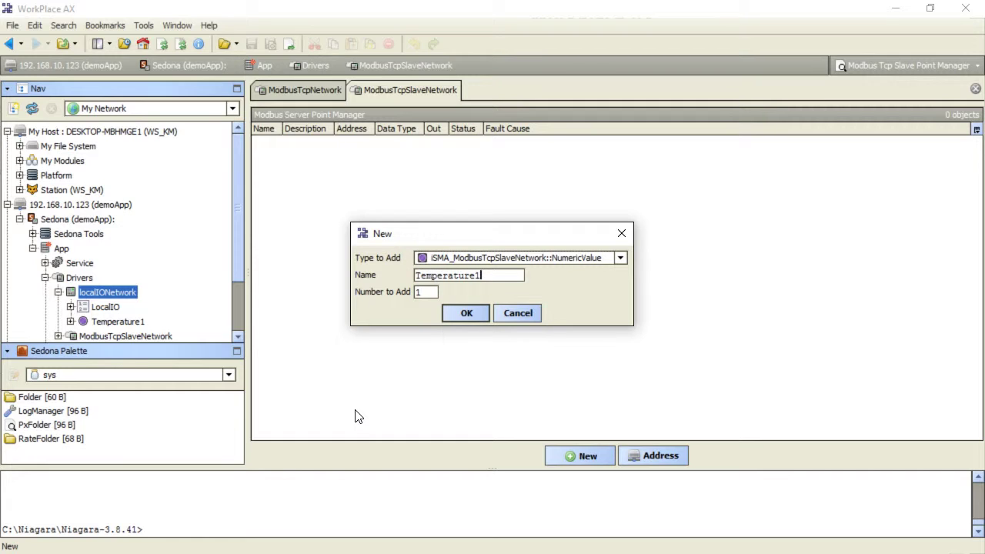
{"action": "left_click", "coordinate": [462, 312]}
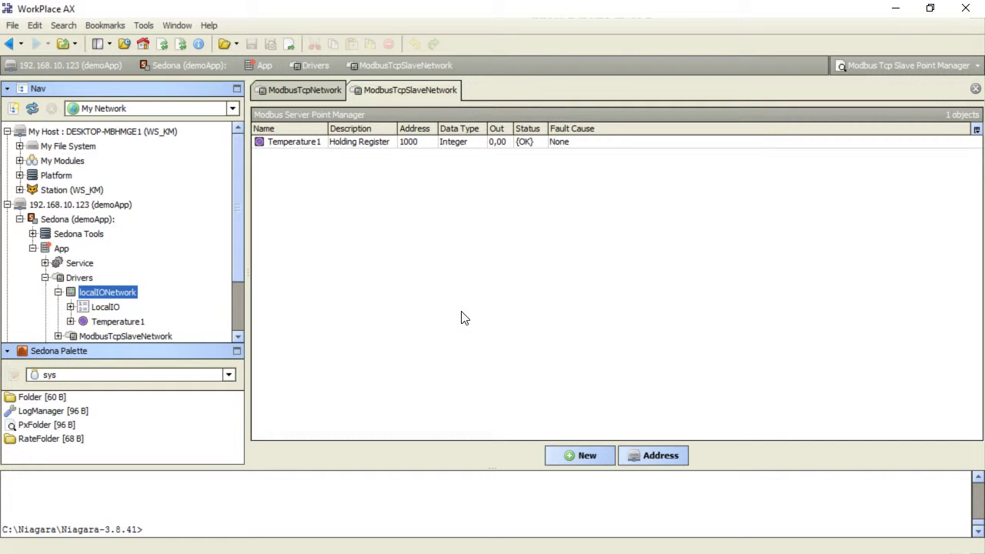
Set the Modbus slave point Temperature1 to address 2000, data type Float and register type Input Register, and save it.
{"action": "left_click", "coordinate": [391, 146]}
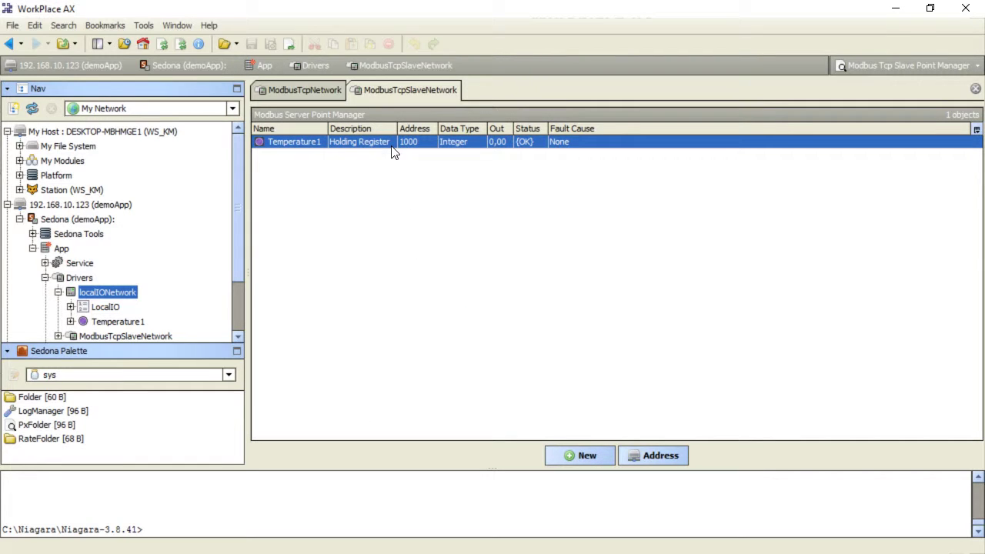
{"action": "double_click", "coordinate": [391, 146]}
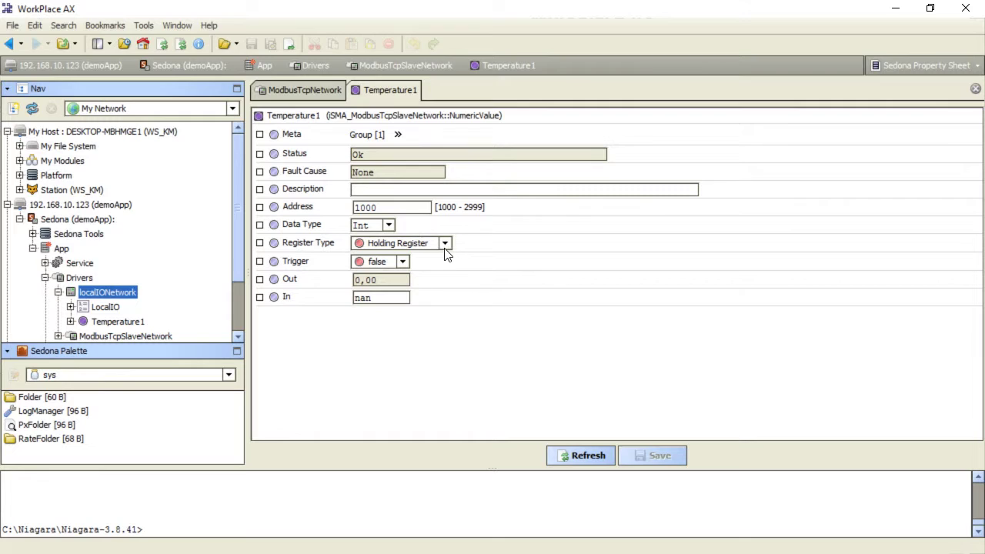
{"action": "double_click", "coordinate": [382, 207]}
{"action": "type", "text": "2000"}
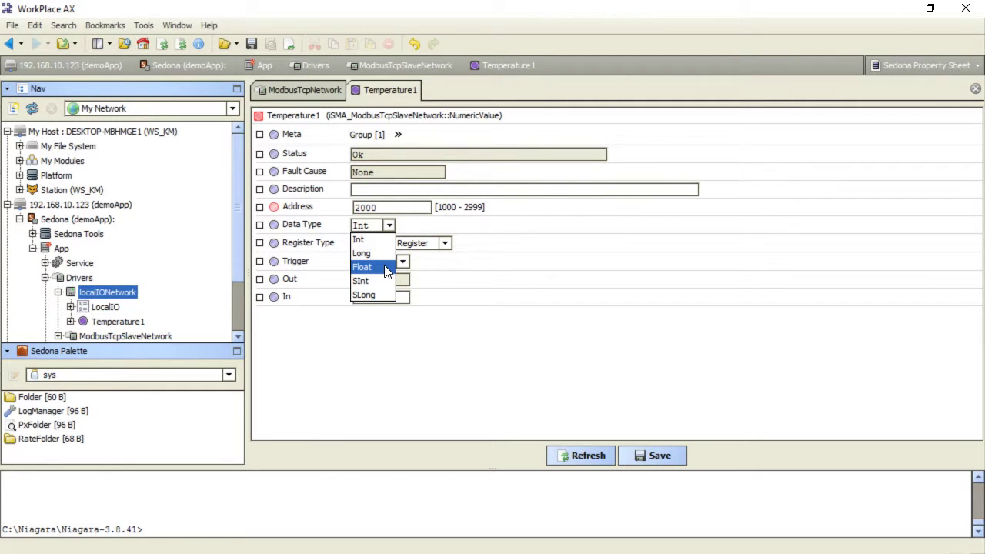
{"action": "left_click", "coordinate": [385, 267]}
{"action": "left_click", "coordinate": [444, 244]}
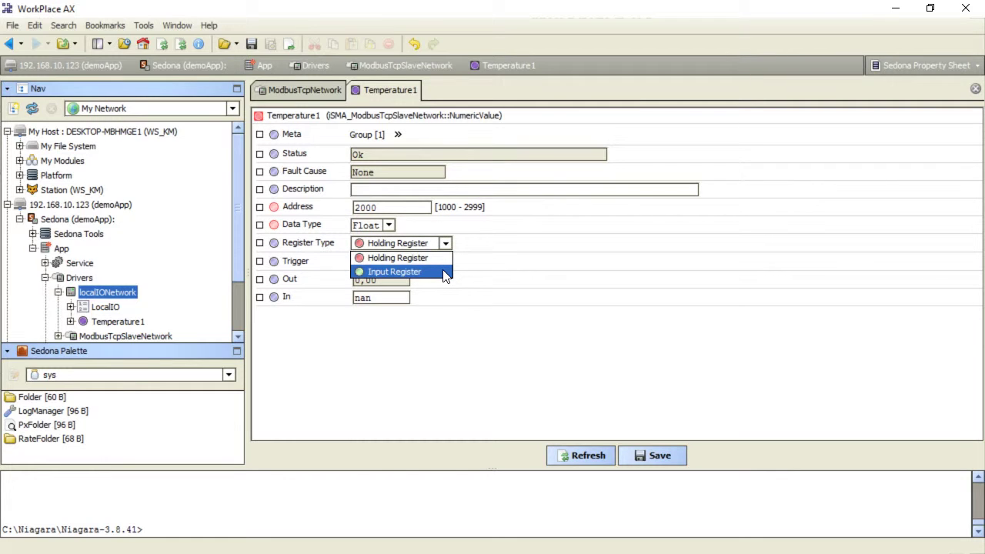
{"action": "left_click", "coordinate": [443, 273]}
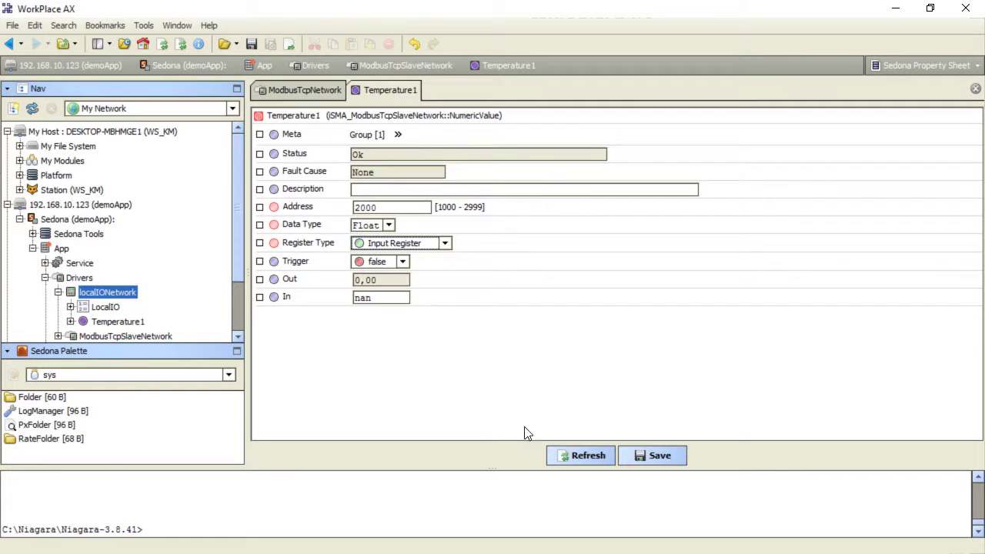
{"action": "left_click", "coordinate": [652, 455]}
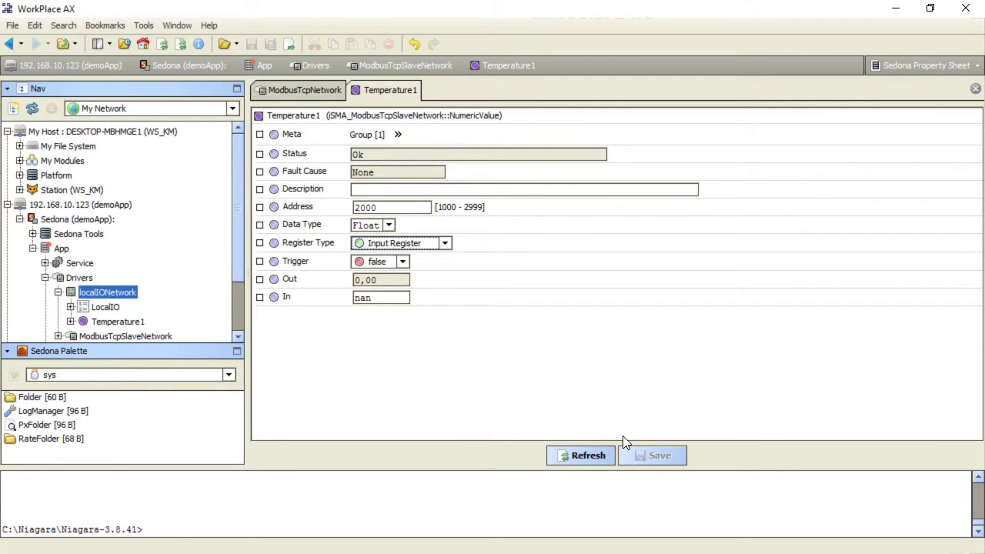
Link the Out slot of the local I/O Temperature1 point to the In slot of the Modbus slave Temperature1 point.
{"action": "left_click", "coordinate": [11, 44]}
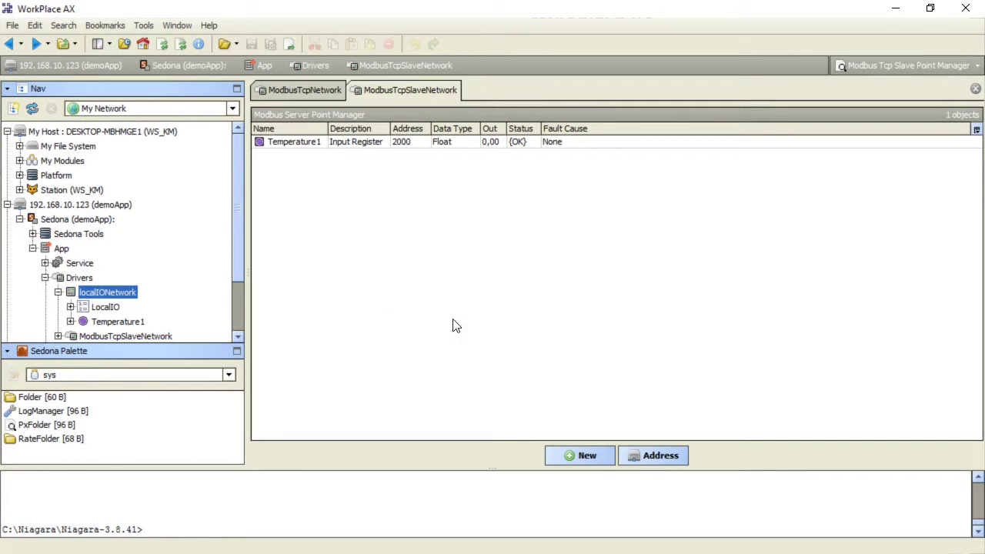
{"action": "left_click", "coordinate": [120, 321]}
{"action": "right_click", "coordinate": [120, 322]}
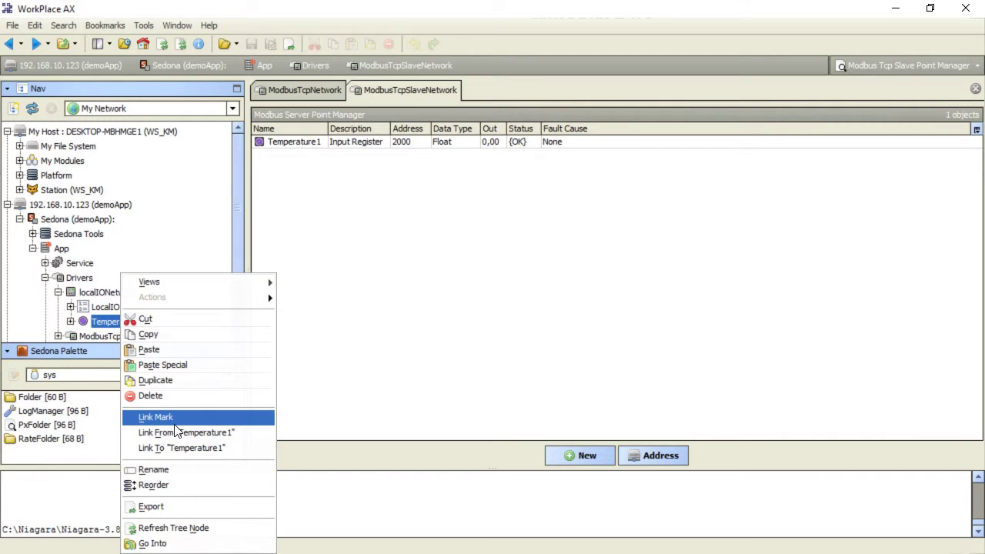
{"action": "left_click", "coordinate": [315, 222]}
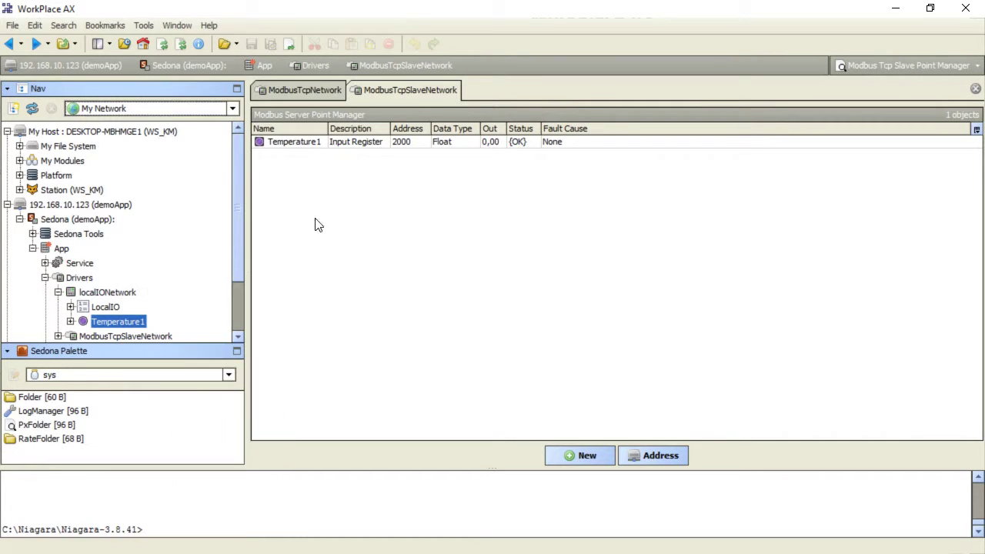
{"action": "right_click", "coordinate": [358, 141]}
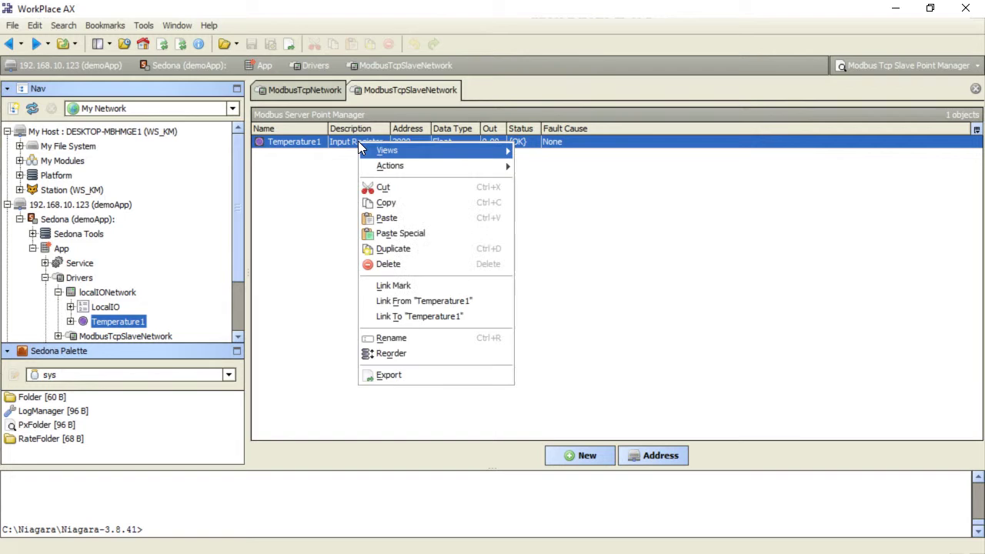
{"action": "left_click", "coordinate": [382, 301]}
{"action": "left_click", "coordinate": [336, 201]}
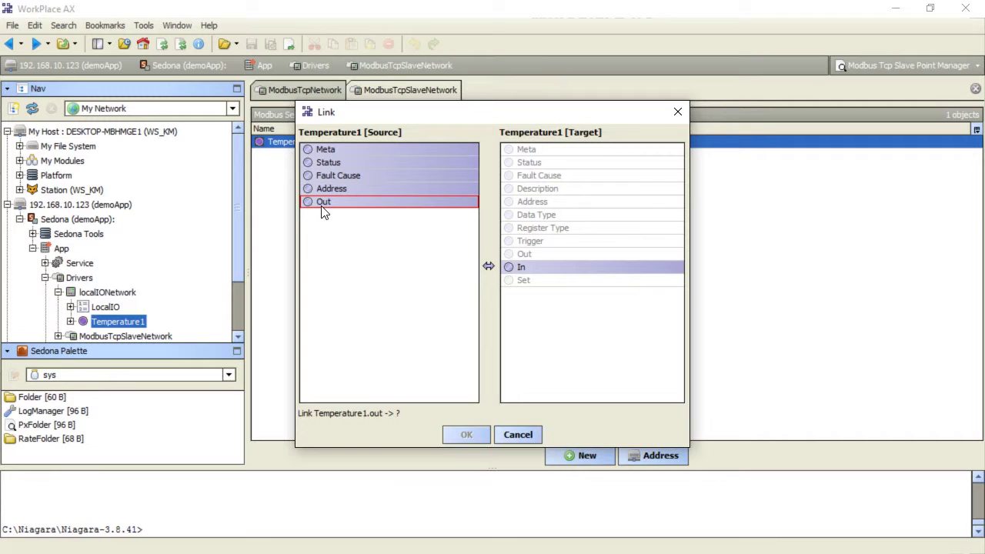
{"action": "left_click", "coordinate": [518, 267]}
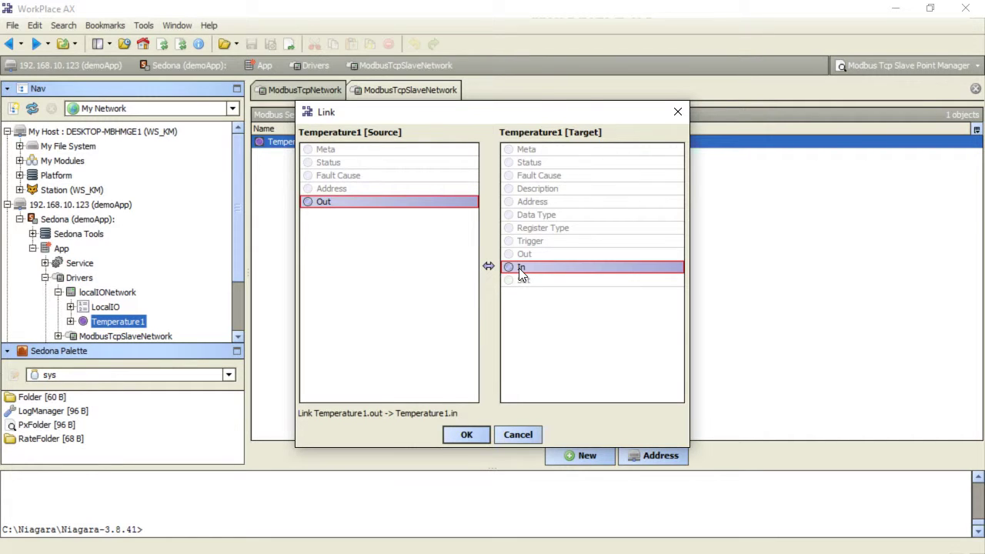
{"action": "left_click", "coordinate": [466, 433]}
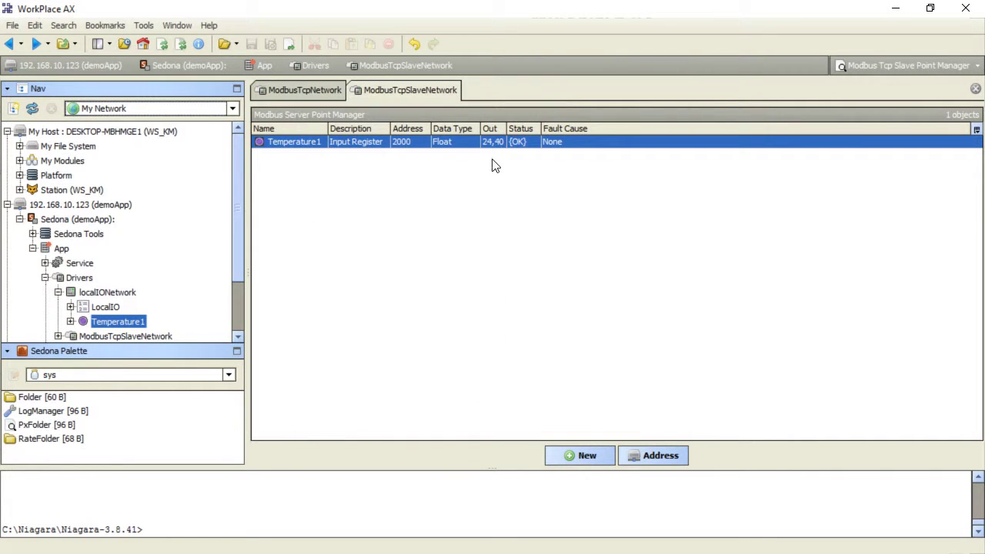
{"action": "left_click", "coordinate": [497, 160]}
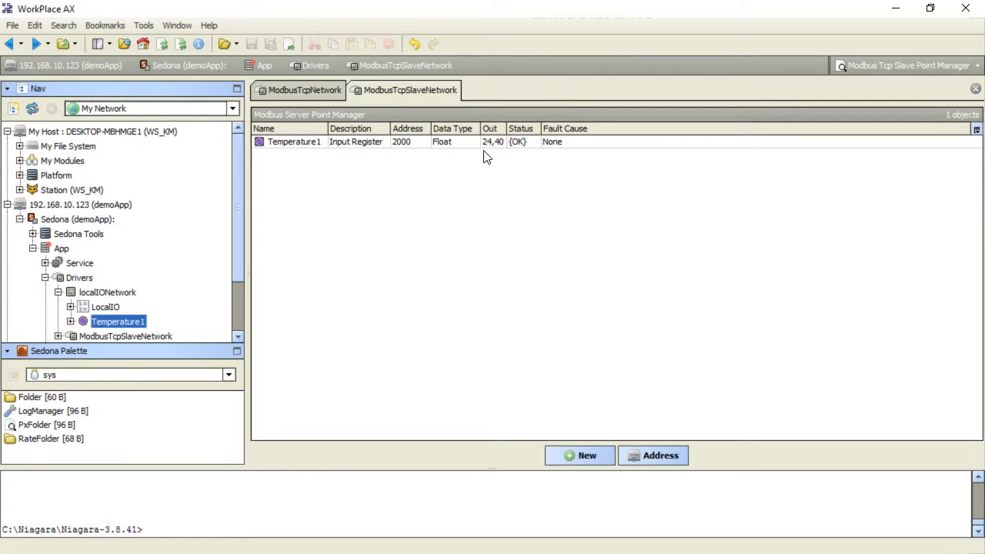
Open the point list of the AAC20 device in the station's ModbusTcpNetwork.
{"action": "left_click", "coordinate": [280, 92]}
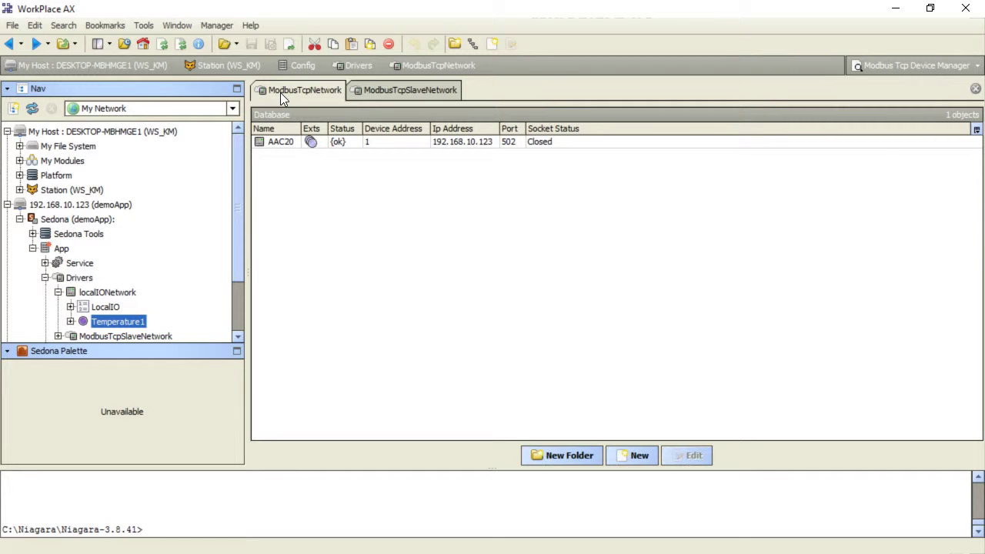
{"action": "left_click", "coordinate": [313, 148]}
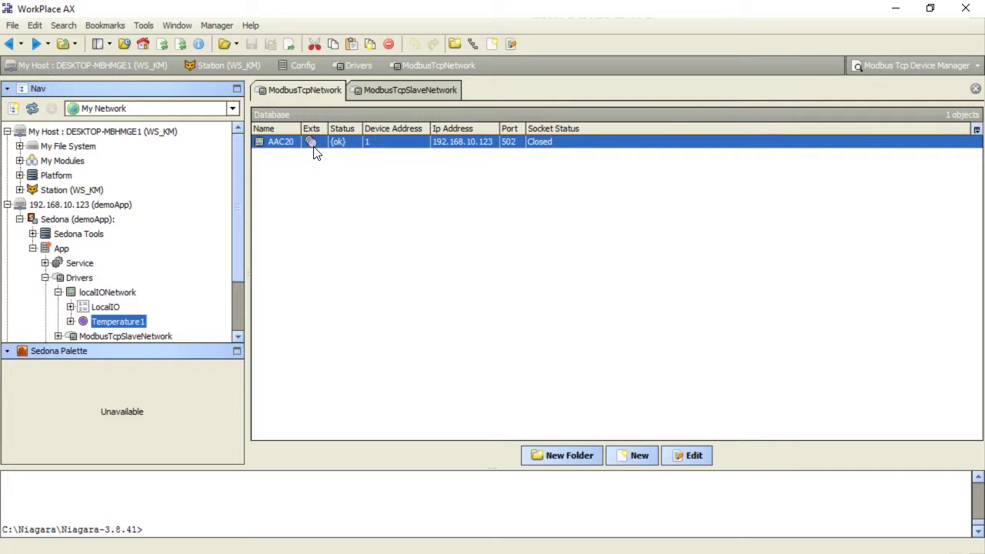
{"action": "double_click", "coordinate": [313, 143]}
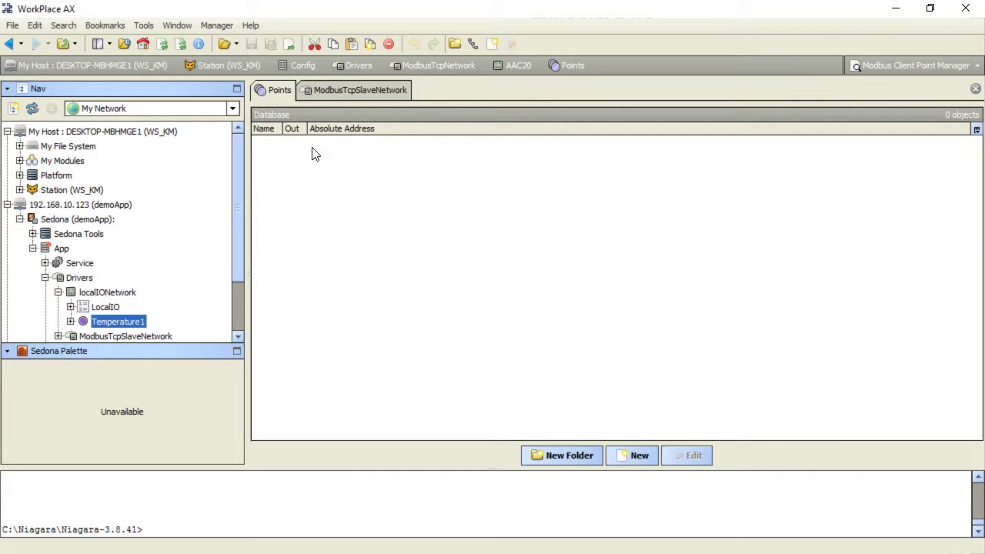
Start one new Numeric Point for the AAC20 with decimal starting address 2000 and data type floatType.
{"action": "left_click", "coordinate": [633, 455]}
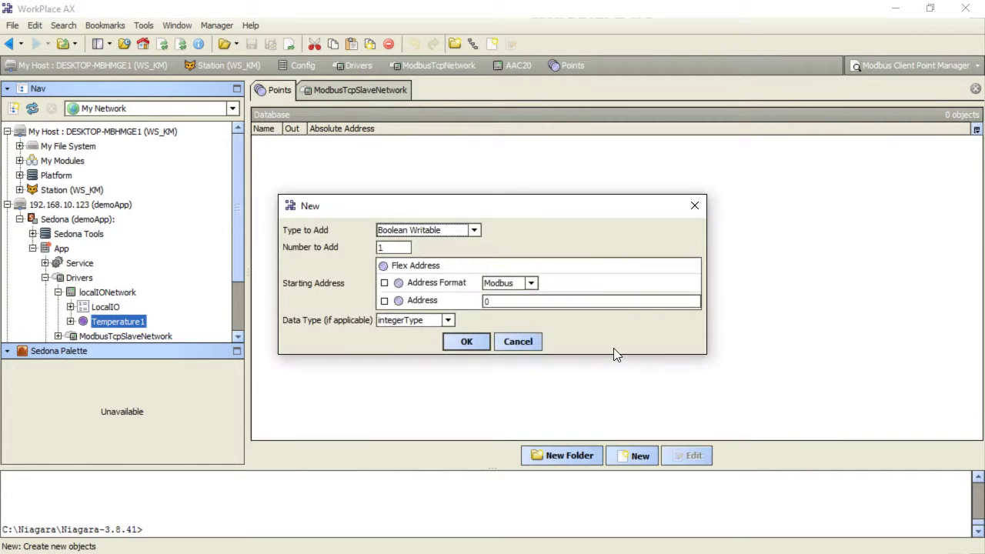
{"action": "left_click", "coordinate": [474, 230]}
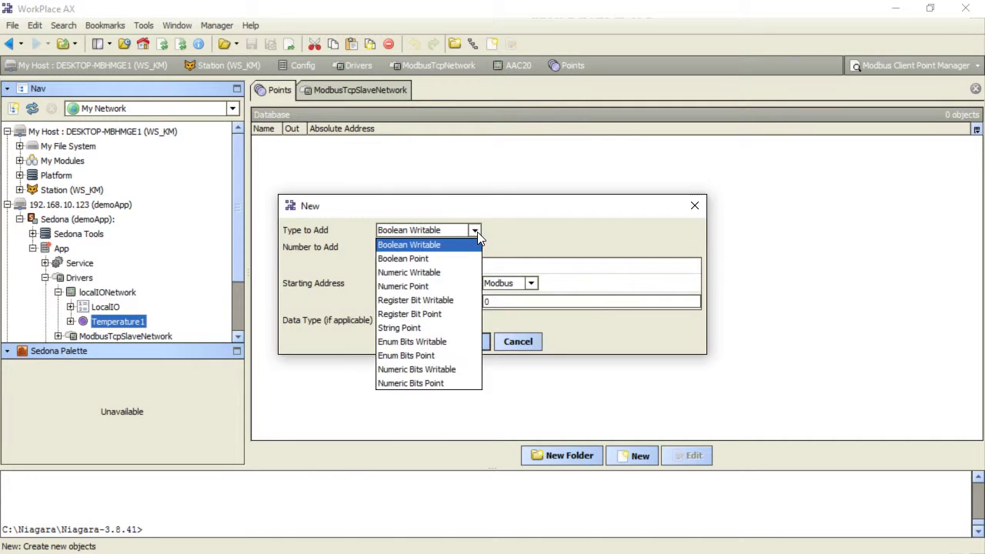
{"action": "left_click", "coordinate": [474, 292]}
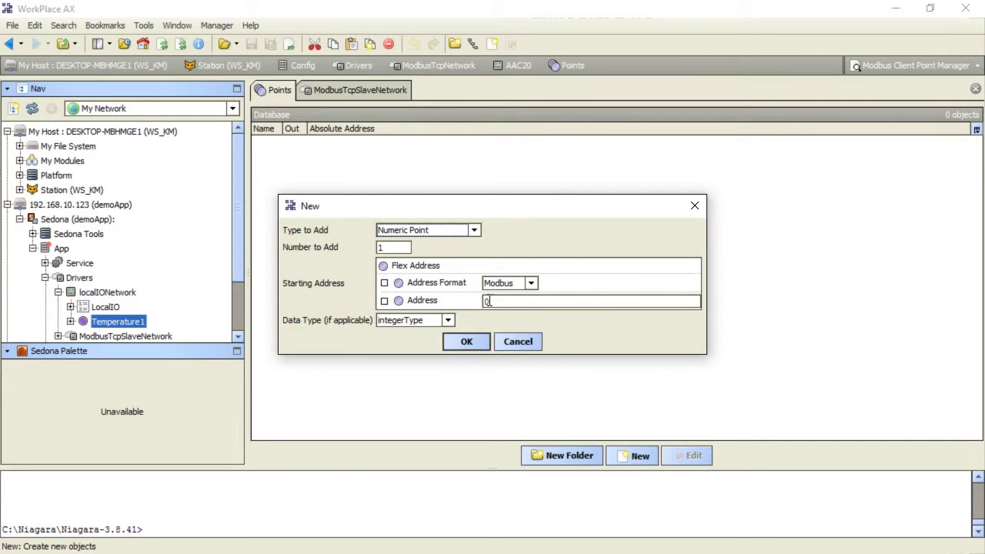
{"action": "left_click", "coordinate": [532, 284]}
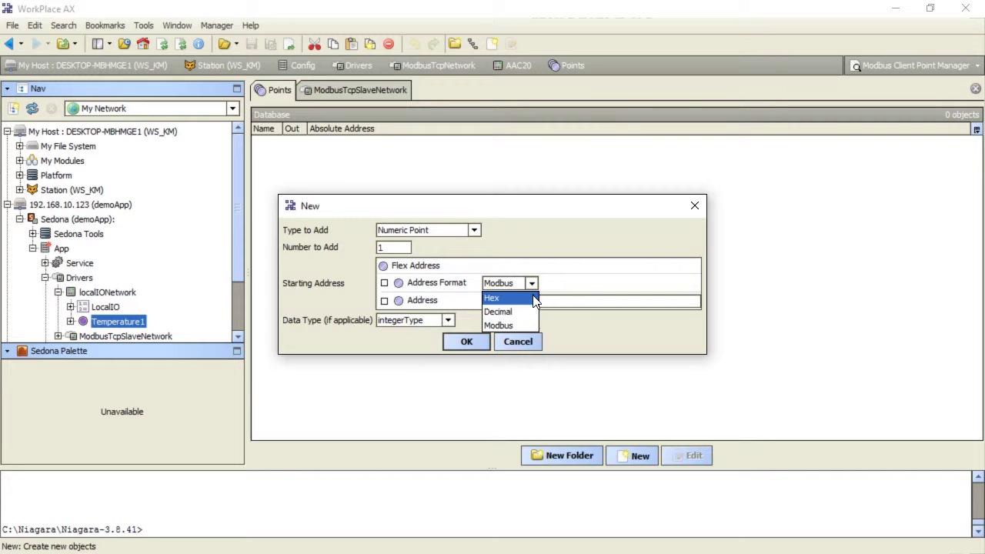
{"action": "left_click", "coordinate": [533, 311]}
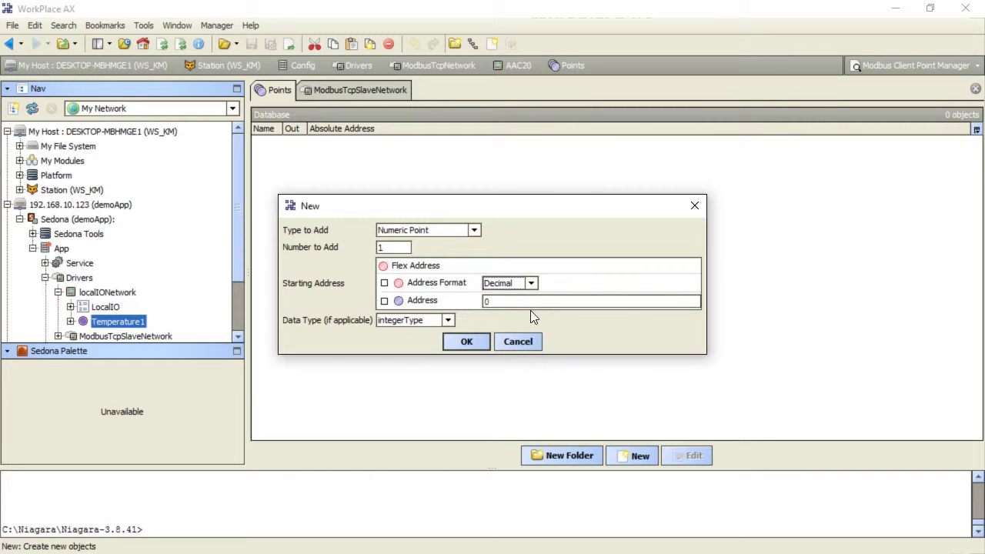
{"action": "key", "text": "Tab"}
{"action": "type", "text": "200"}
{"action": "left_click", "coordinate": [447, 319]}
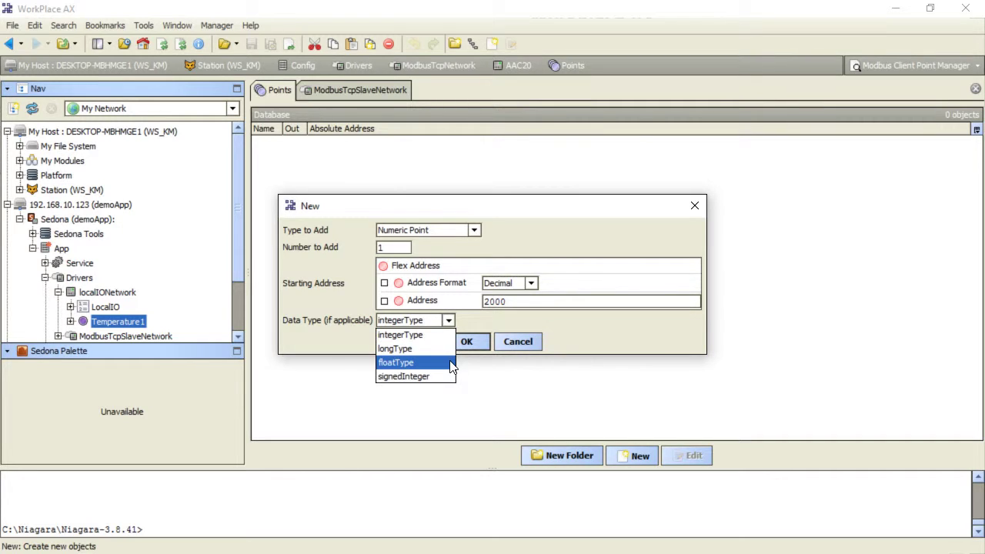
{"action": "left_click", "coordinate": [451, 365]}
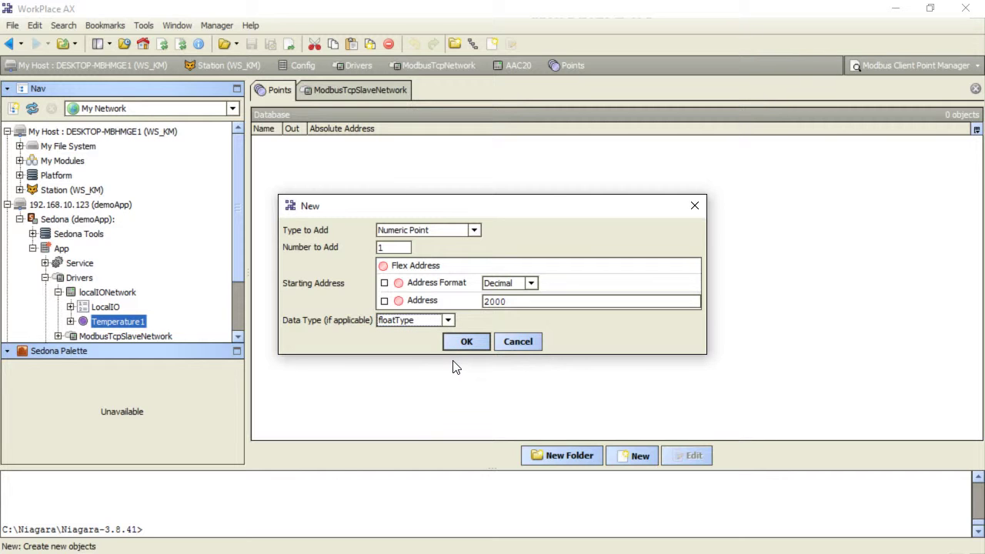
{"action": "left_click", "coordinate": [469, 339]}
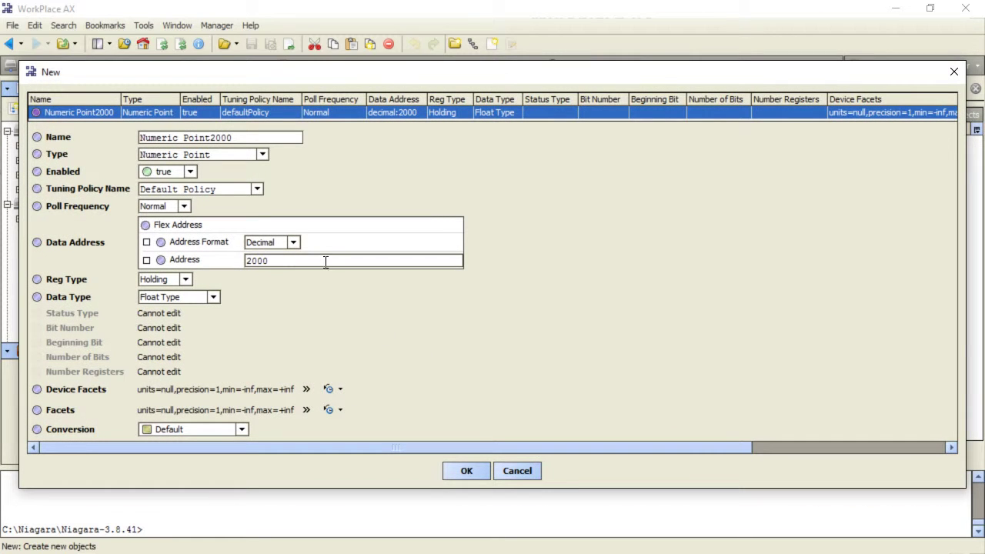
Name the new numeric point Temperature1 and set its register type to Input.
{"action": "triple_click", "coordinate": [225, 137]}
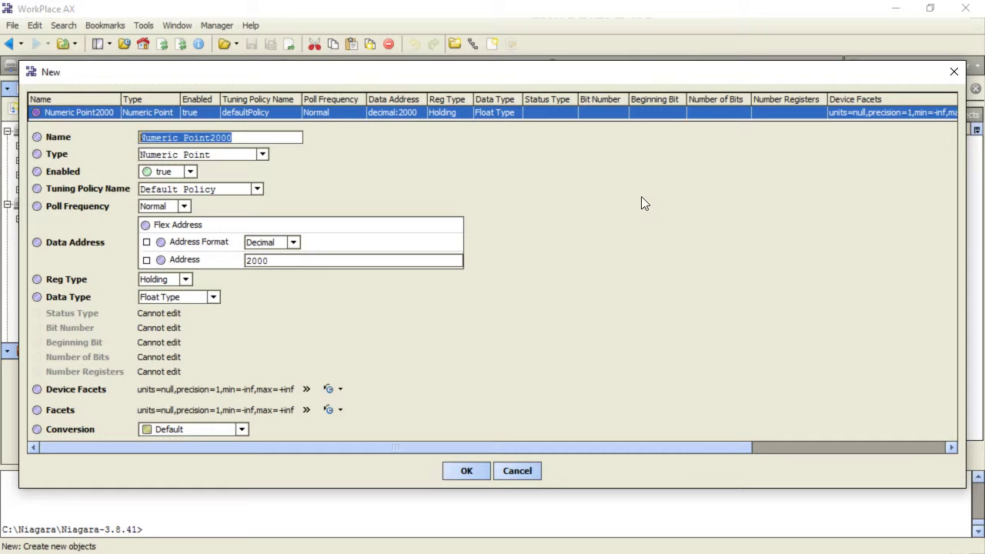
{"action": "type", "text": "Temperature1"}
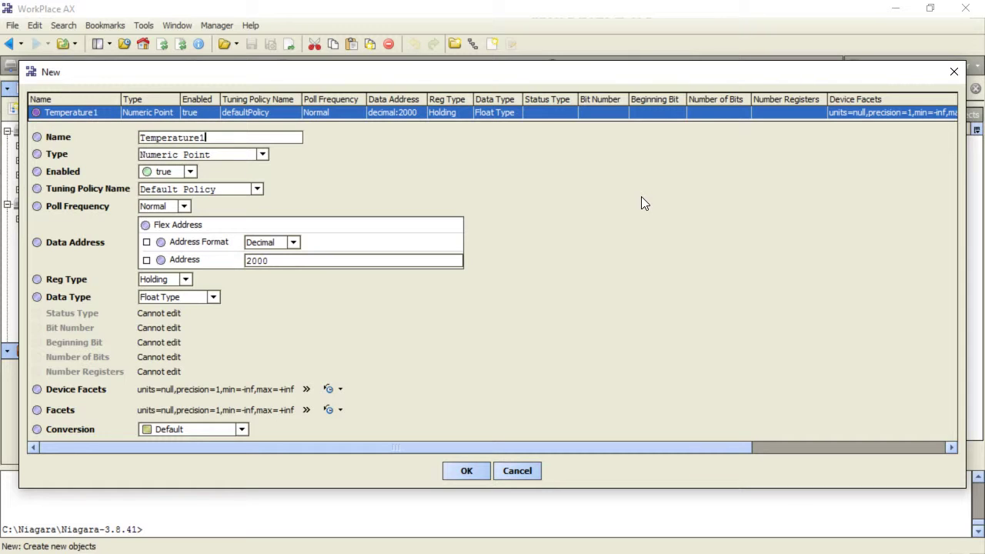
{"action": "left_click", "coordinate": [188, 281]}
{"action": "left_click", "coordinate": [183, 307]}
Set the units in Temperature1's Facets to temperature in celsius (°C) and create the point.
{"action": "left_click", "coordinate": [307, 410]}
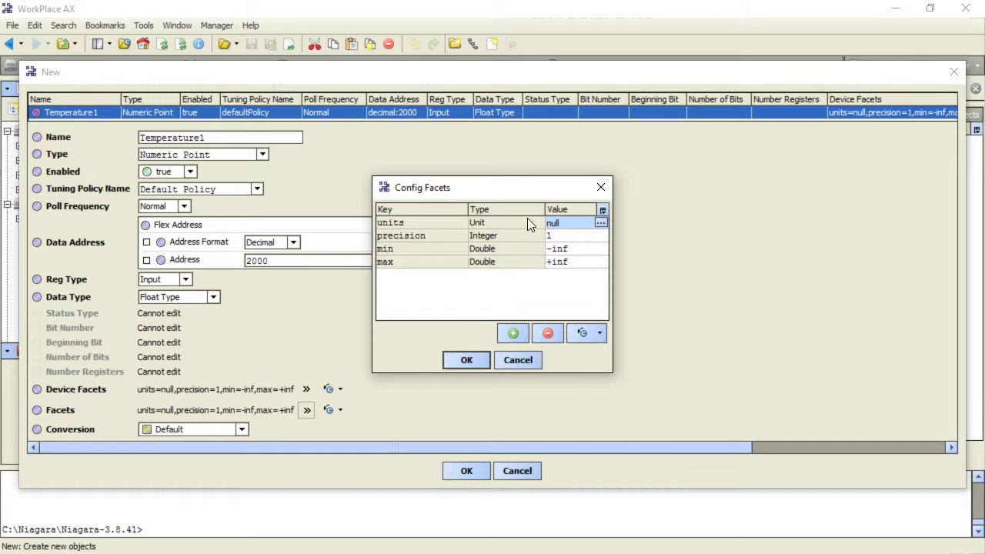
{"action": "left_click", "coordinate": [600, 222]}
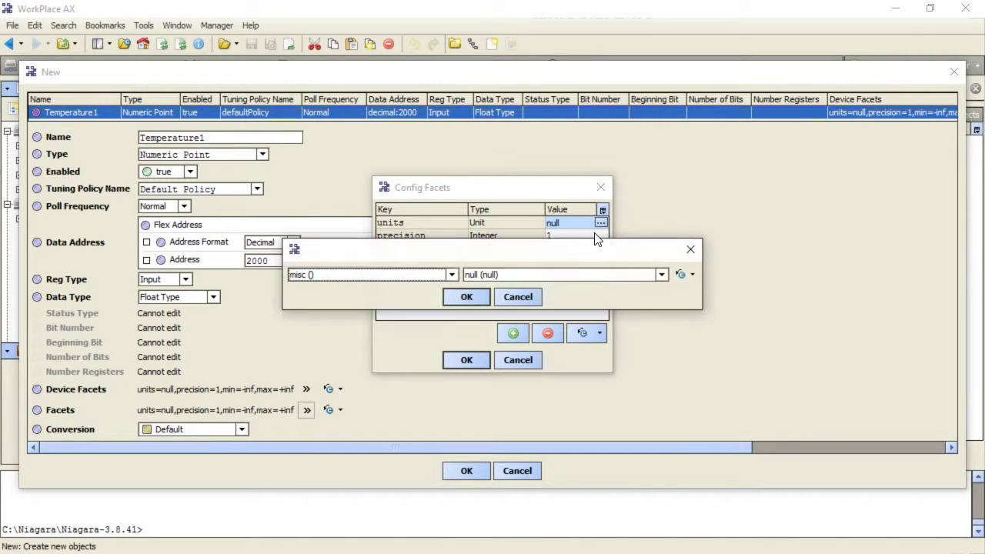
{"action": "left_click", "coordinate": [452, 275]}
{"action": "scroll", "coordinate": [389, 376], "scroll_direction": "down", "scroll_amount": 8}
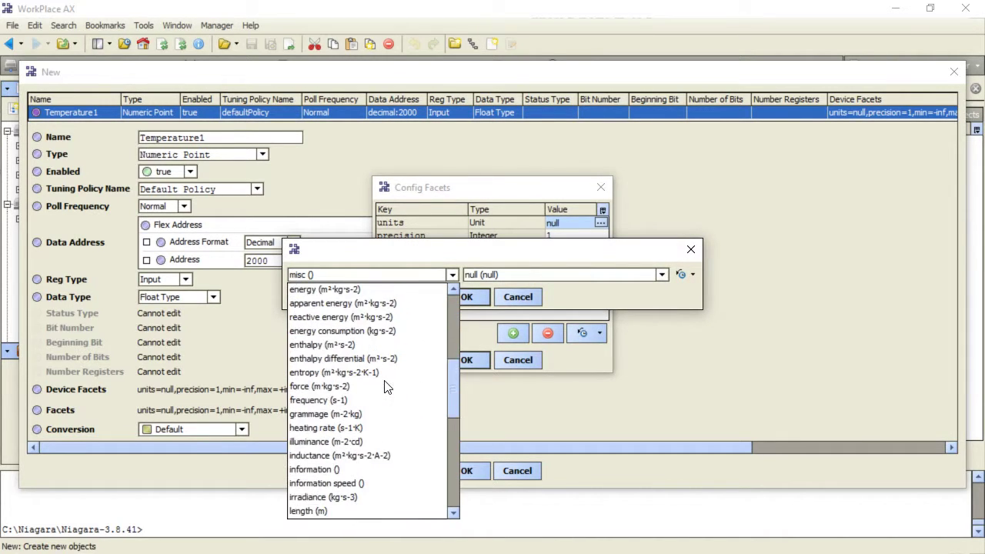
{"action": "scroll", "coordinate": [384, 386], "scroll_direction": "down", "scroll_amount": 6}
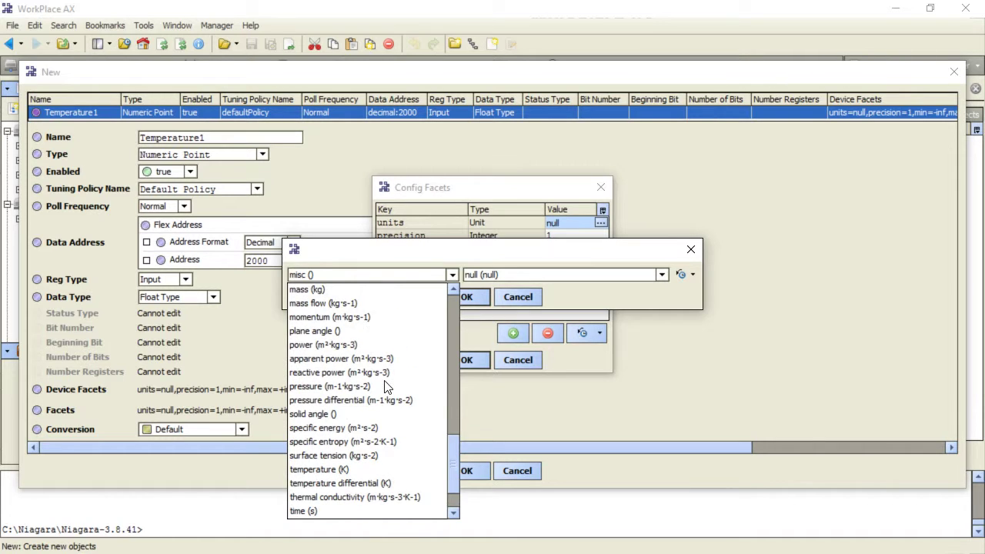
{"action": "scroll", "coordinate": [384, 386], "scroll_direction": "down", "scroll_amount": 1}
{"action": "left_click", "coordinate": [340, 413]}
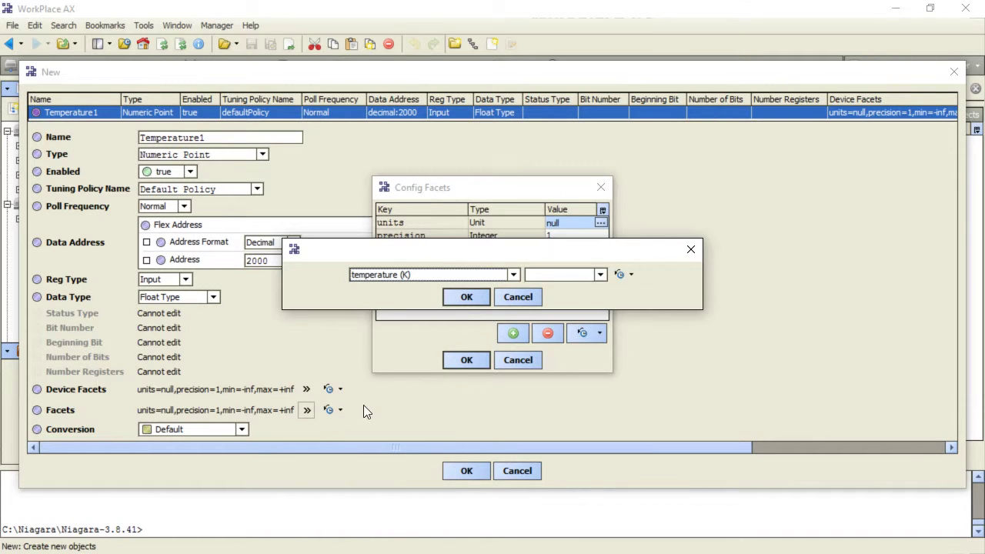
{"action": "left_click", "coordinate": [600, 274]}
{"action": "left_click", "coordinate": [590, 302]}
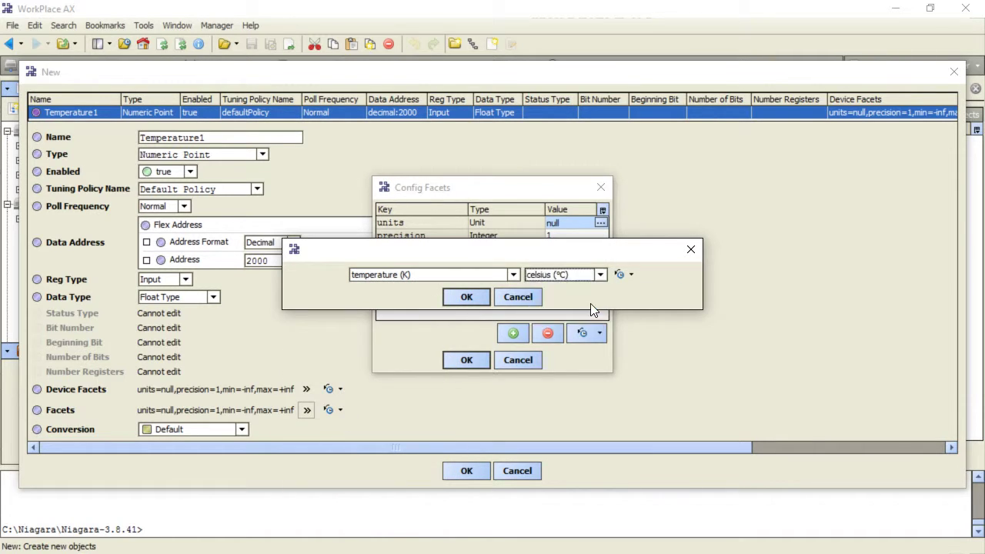
{"action": "left_click", "coordinate": [463, 297]}
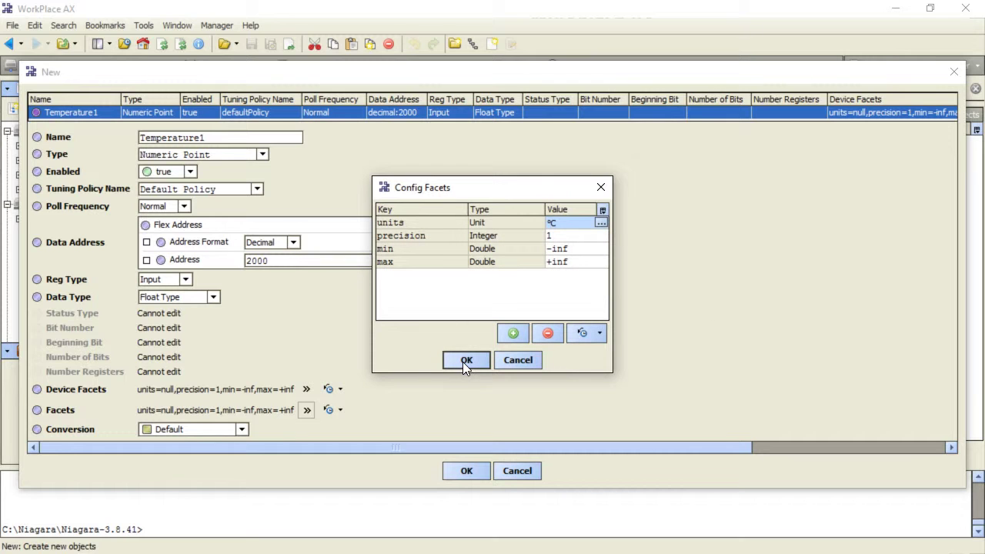
{"action": "left_click", "coordinate": [464, 360]}
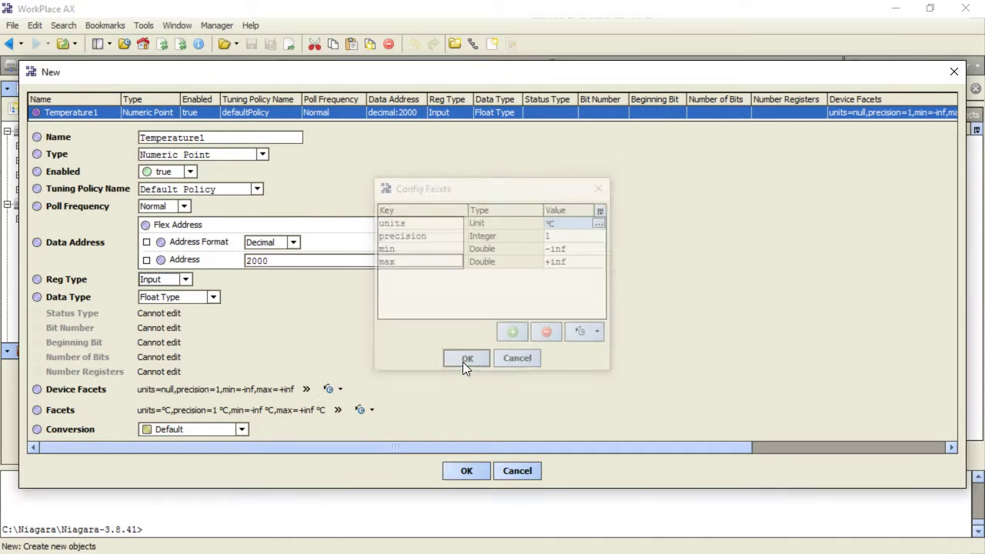
{"action": "left_click", "coordinate": [466, 471]}
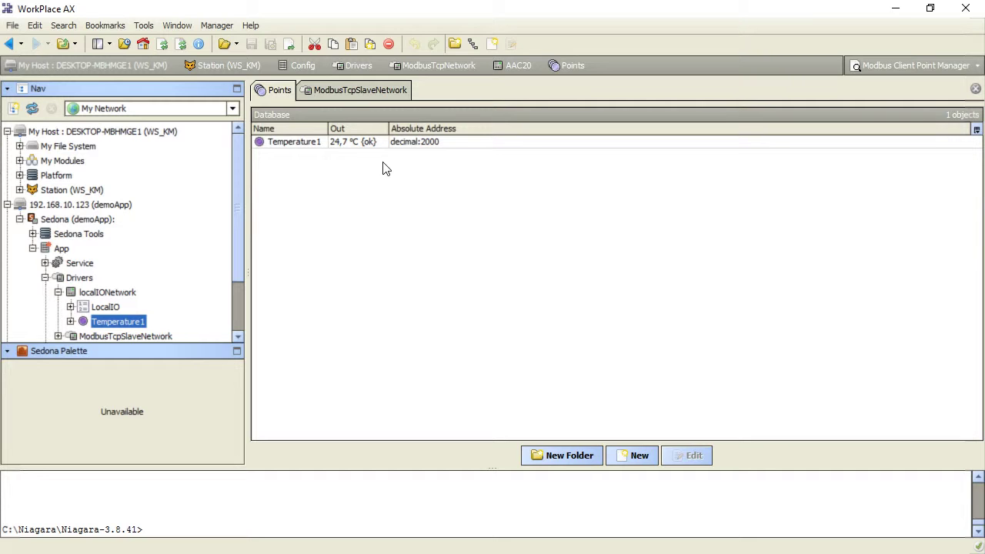
Start adding a second point to the AAC20, choosing Numeric Point as its type.
{"action": "left_click", "coordinate": [639, 460]}
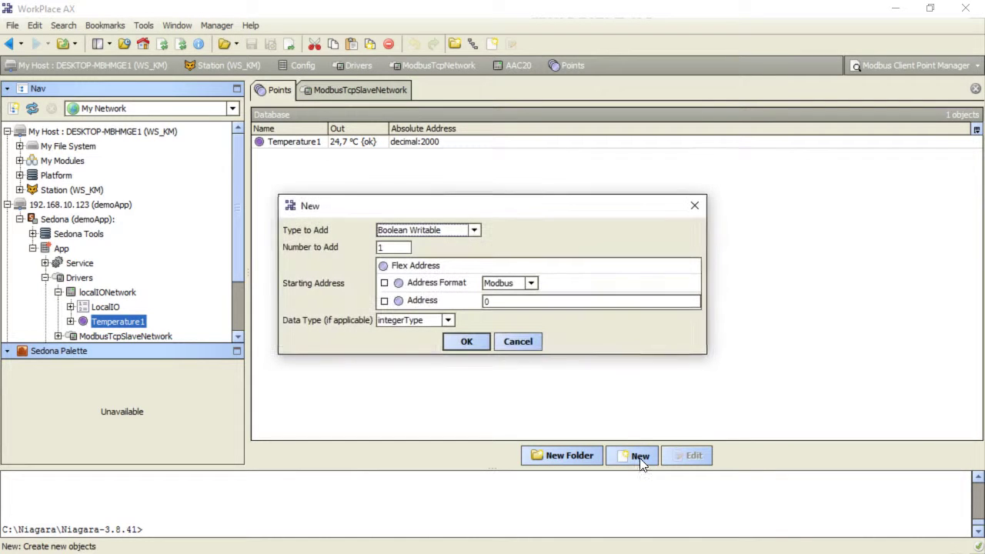
{"action": "left_click", "coordinate": [474, 230]}
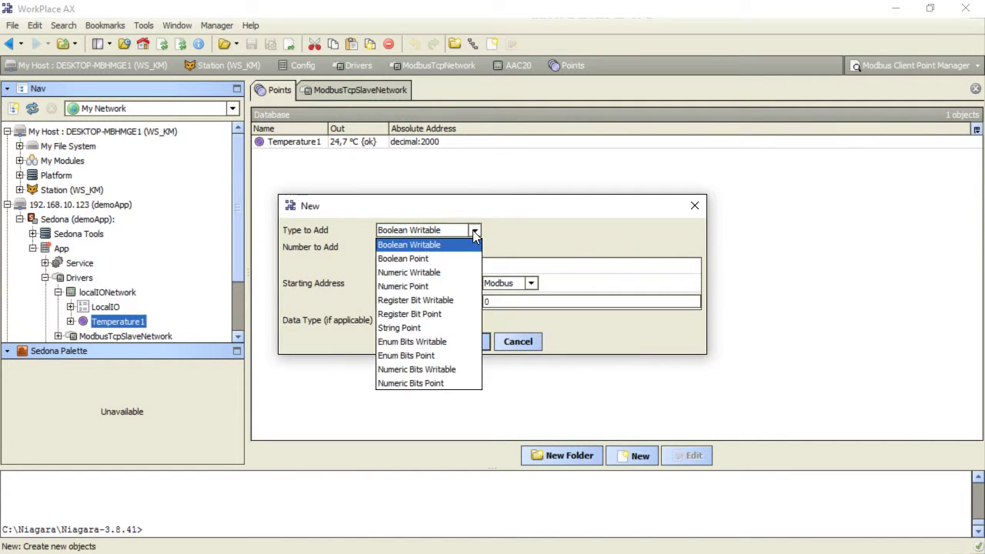
{"action": "left_click", "coordinate": [472, 287]}
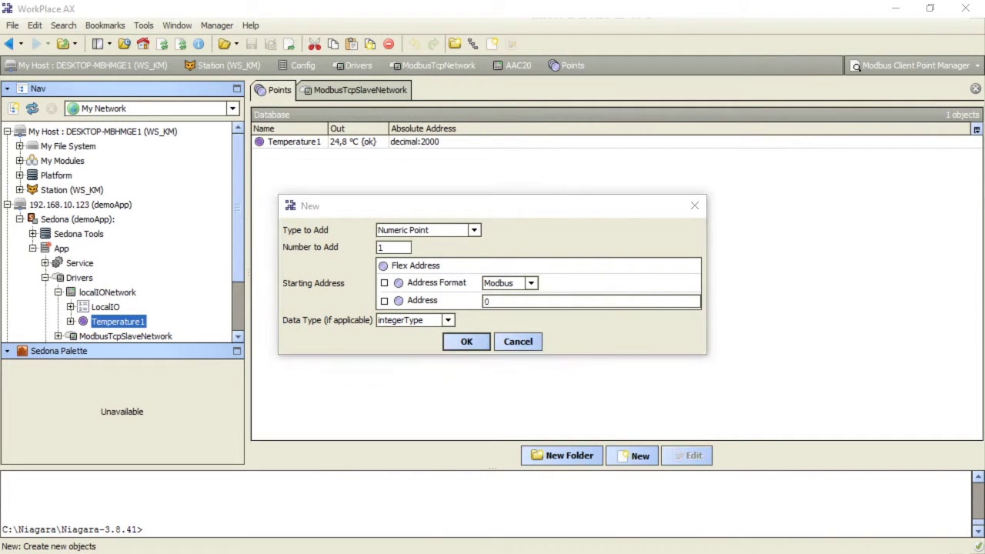
Look up the Modbus address of Universal Input Temperature 1 in the iSMA-B-AAC20 Modbus table of the PDF manual, then return to WorkPlace AX.
{"action": "scroll", "coordinate": [636, 339], "scroll_direction": "down", "scroll_amount": 8}
{"action": "scroll", "coordinate": [563, 370], "scroll_direction": "down", "scroll_amount": 10}
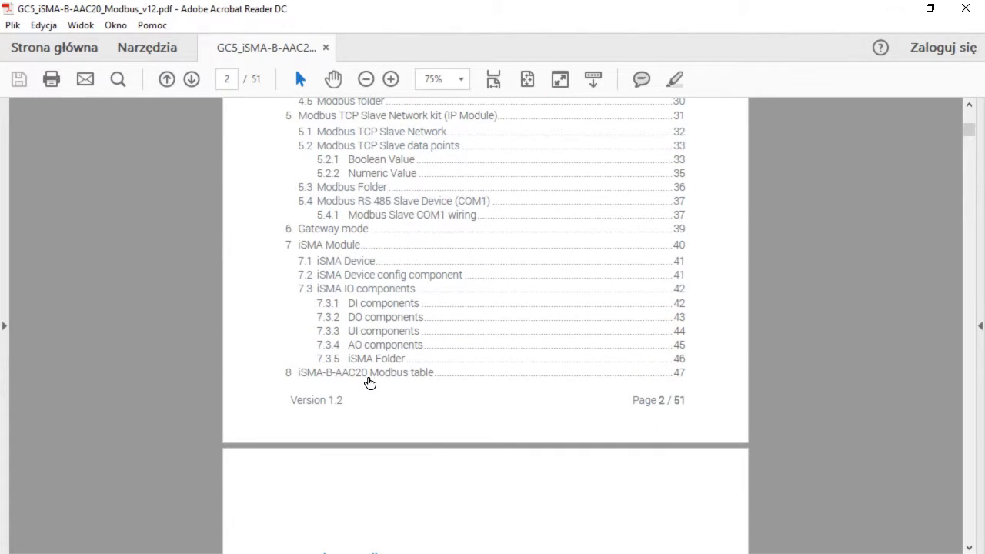
{"action": "left_click", "coordinate": [368, 377]}
{"action": "scroll", "coordinate": [508, 369], "scroll_direction": "down", "scroll_amount": 3}
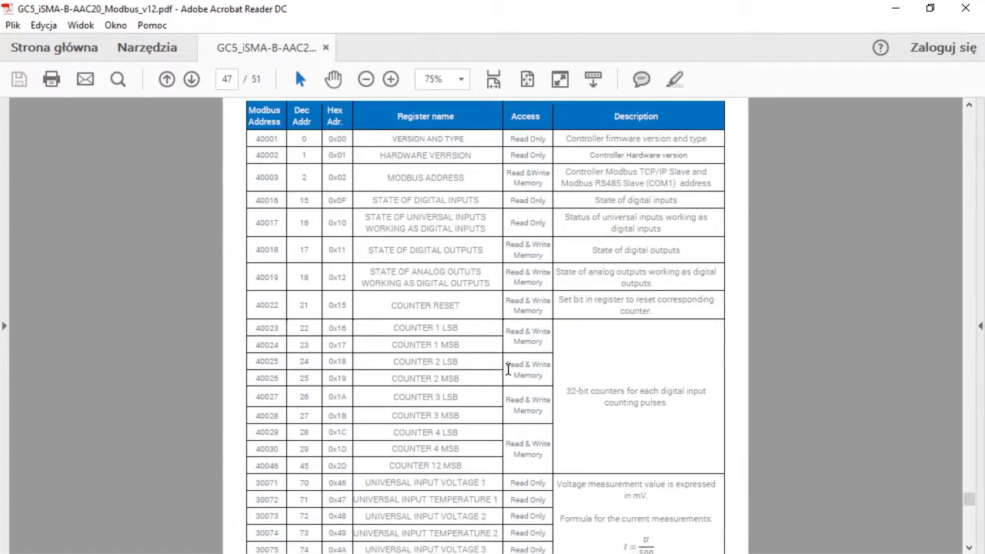
{"action": "scroll", "coordinate": [508, 370], "scroll_direction": "down", "scroll_amount": 2}
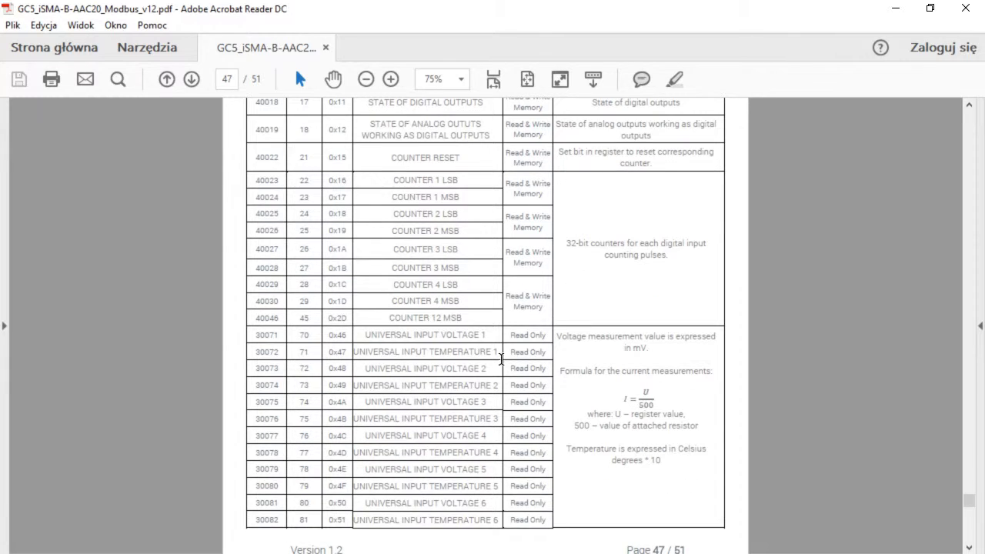
{"action": "double_click", "coordinate": [265, 352]}
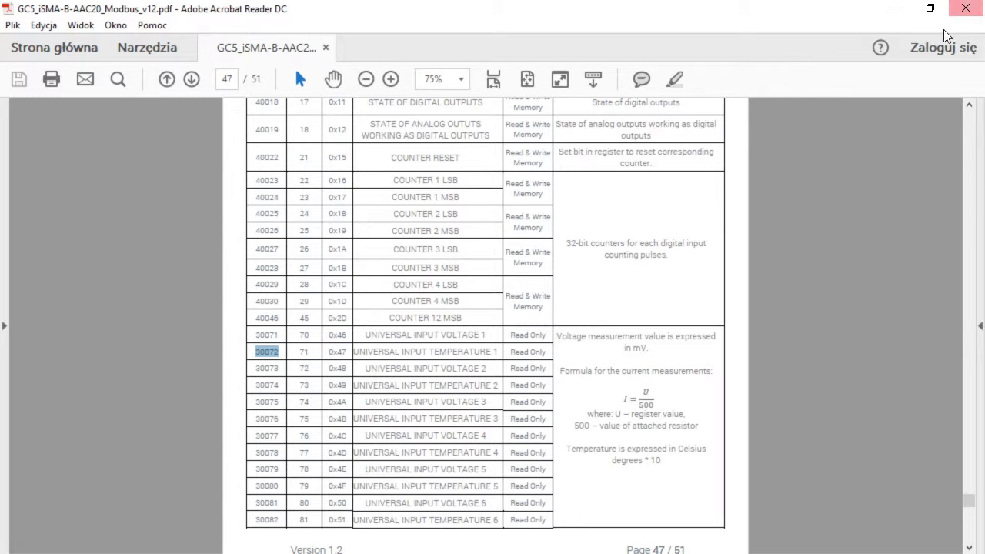
{"action": "left_click", "coordinate": [896, 9]}
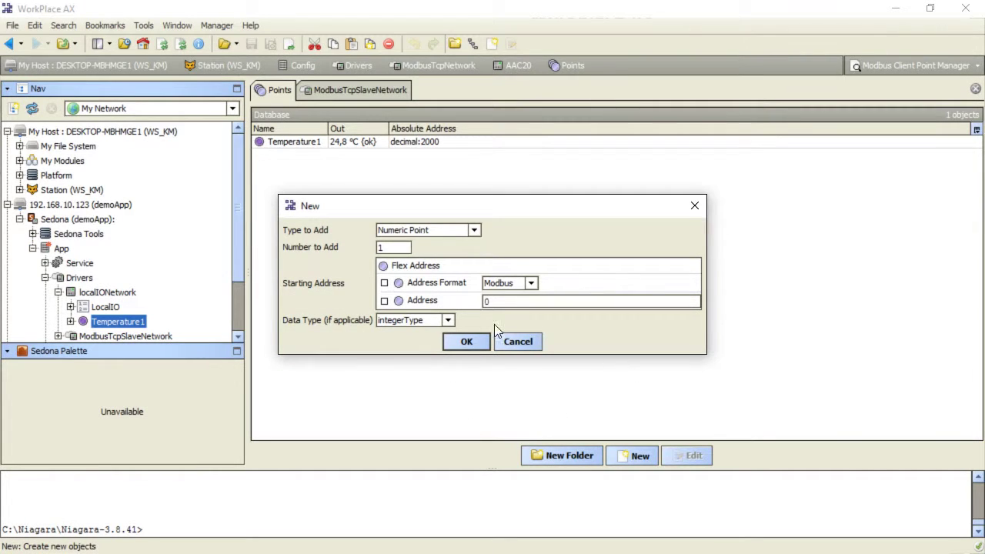
Give the second numeric point the Modbus-format address 30072 and data type signedInteger, and accept the settings.
{"action": "double_click", "coordinate": [507, 300]}
{"action": "key", "text": "BackSpace"}
{"action": "type", "text": "30072"}
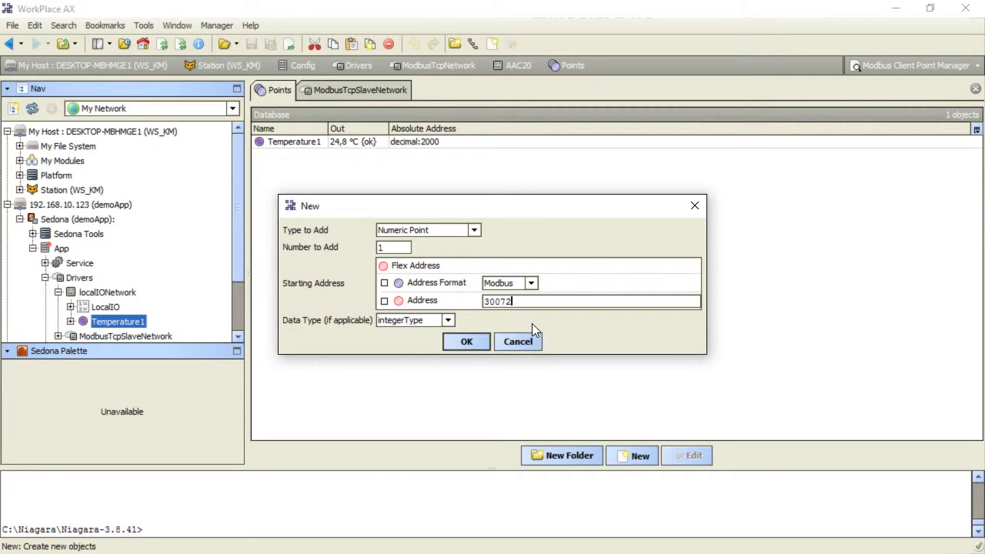
{"action": "left_click", "coordinate": [447, 320]}
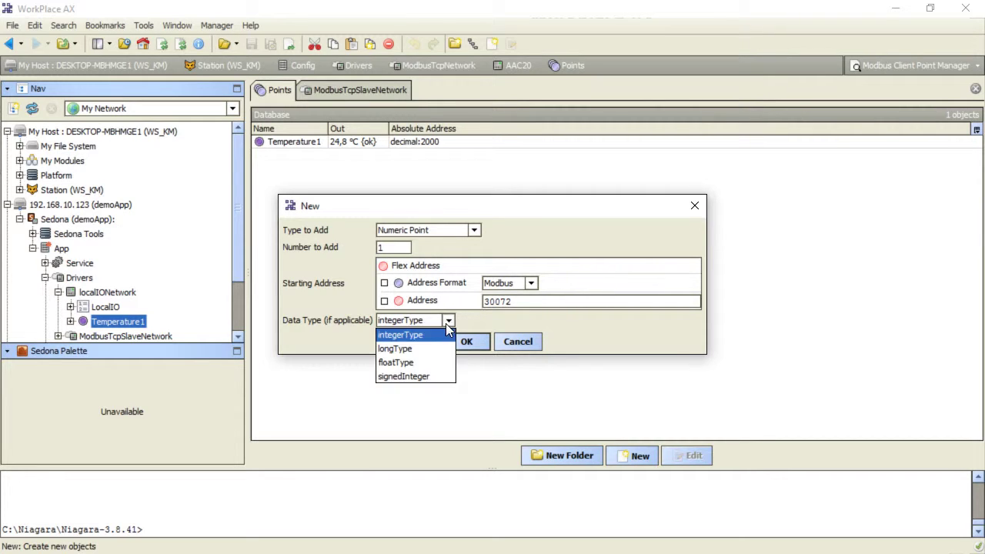
{"action": "left_click", "coordinate": [452, 377]}
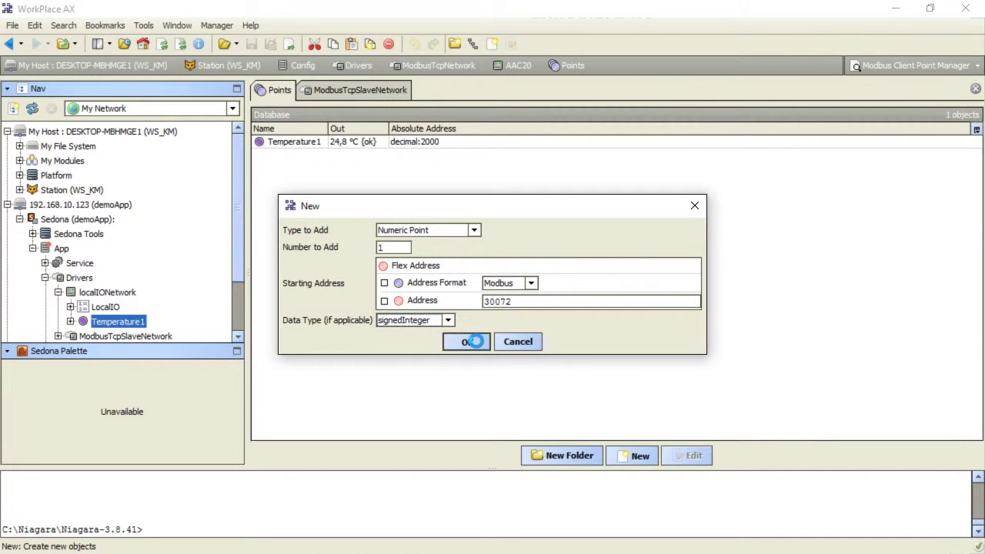
{"action": "left_click", "coordinate": [474, 341]}
Name the new numeric point with address 30072 Temperature2.
{"action": "left_click_drag", "start_coordinate": [240, 137], "coordinate": [85, 136]}
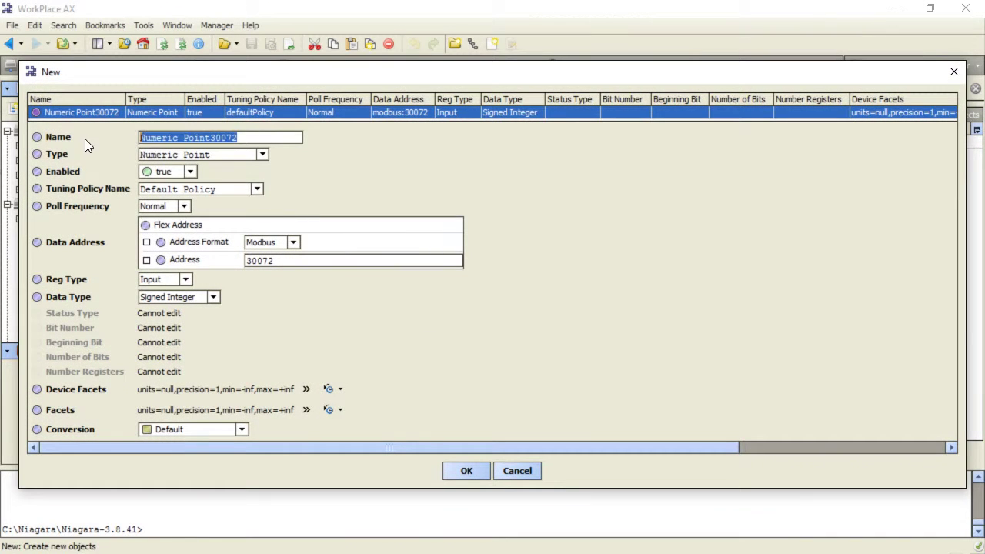
{"action": "type", "text": "Te"}
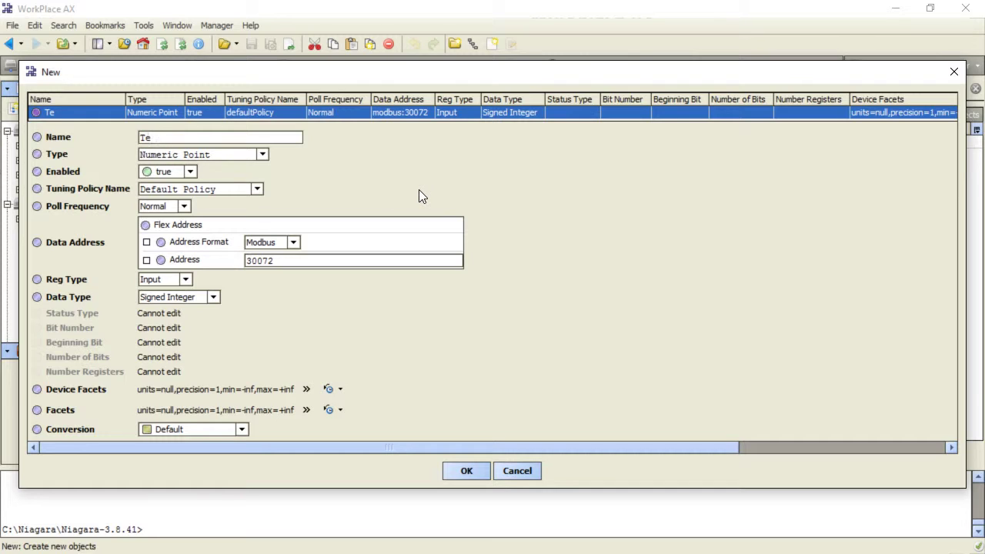
{"action": "type", "text": "mperature2"}
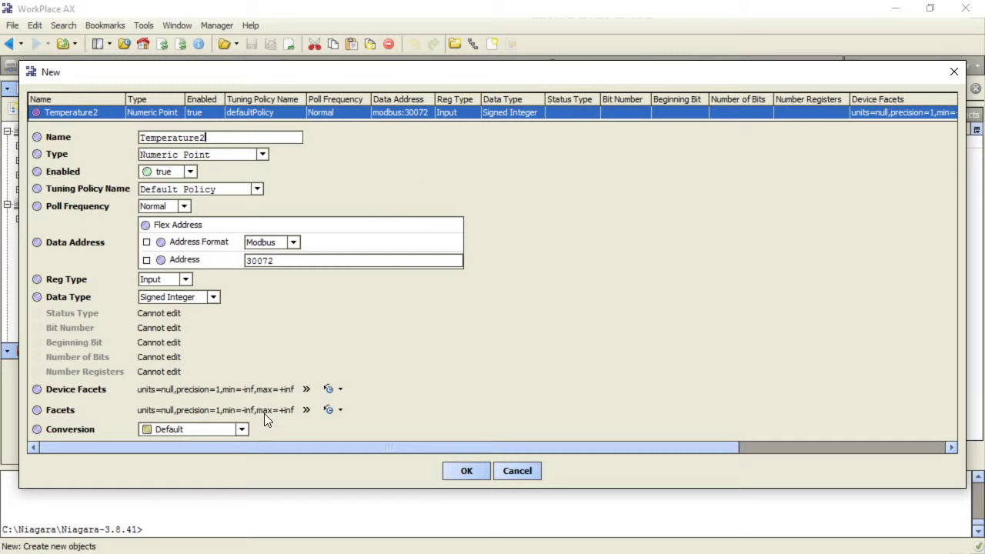
Set the units in Temperature2's Facets to temperature in celsius (°C).
{"action": "left_click", "coordinate": [306, 409]}
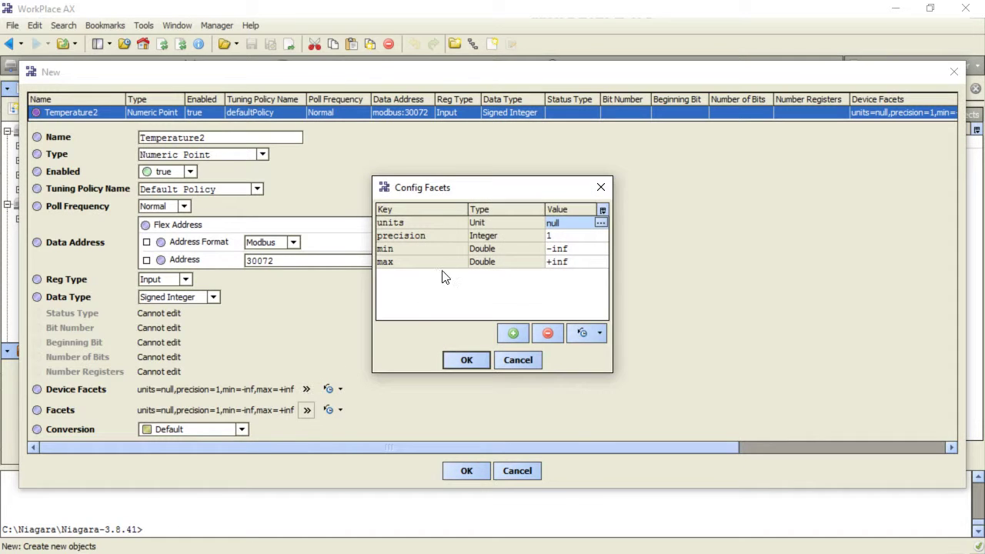
{"action": "left_click", "coordinate": [600, 222]}
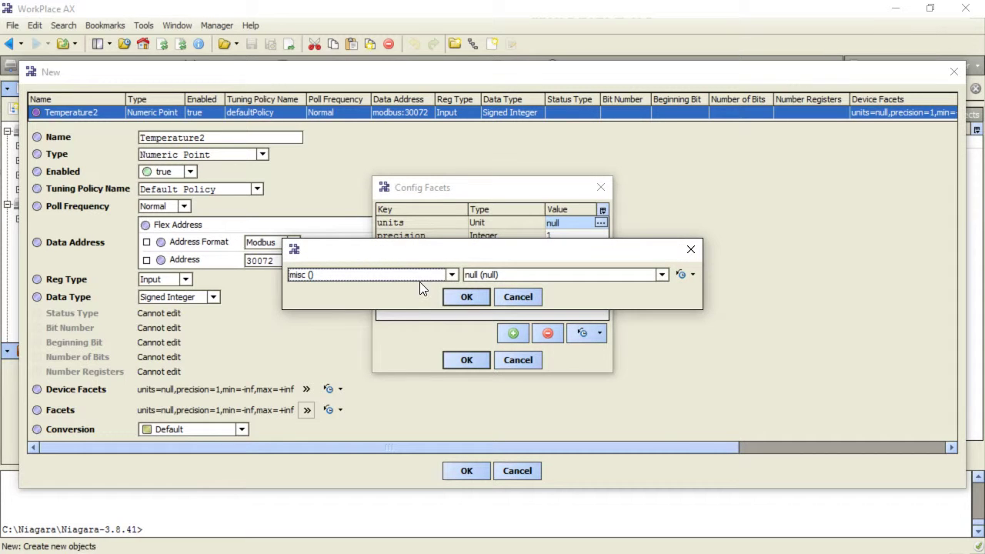
{"action": "left_click", "coordinate": [453, 274]}
{"action": "scroll", "coordinate": [356, 439], "scroll_direction": "down", "scroll_amount": 12}
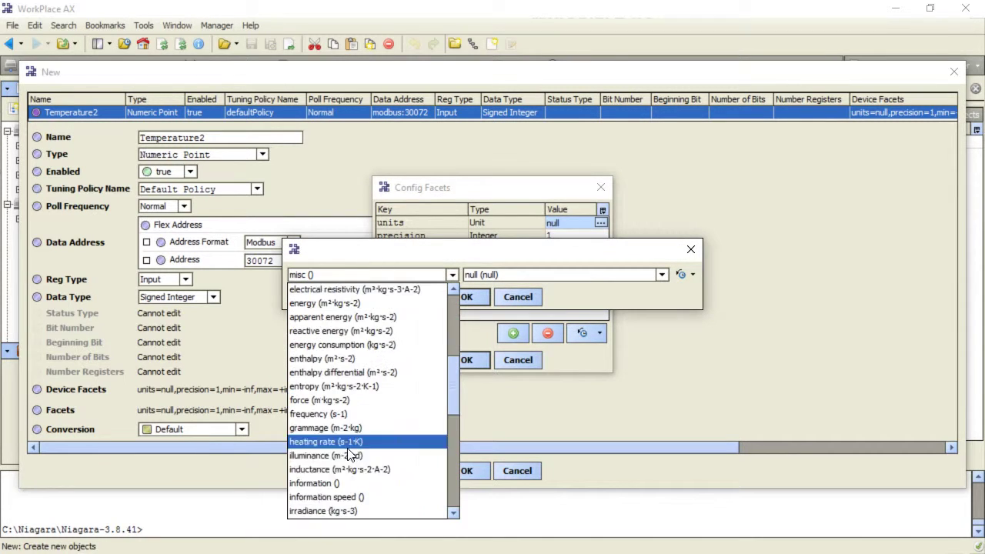
{"action": "scroll", "coordinate": [398, 444], "scroll_direction": "down", "scroll_amount": 2}
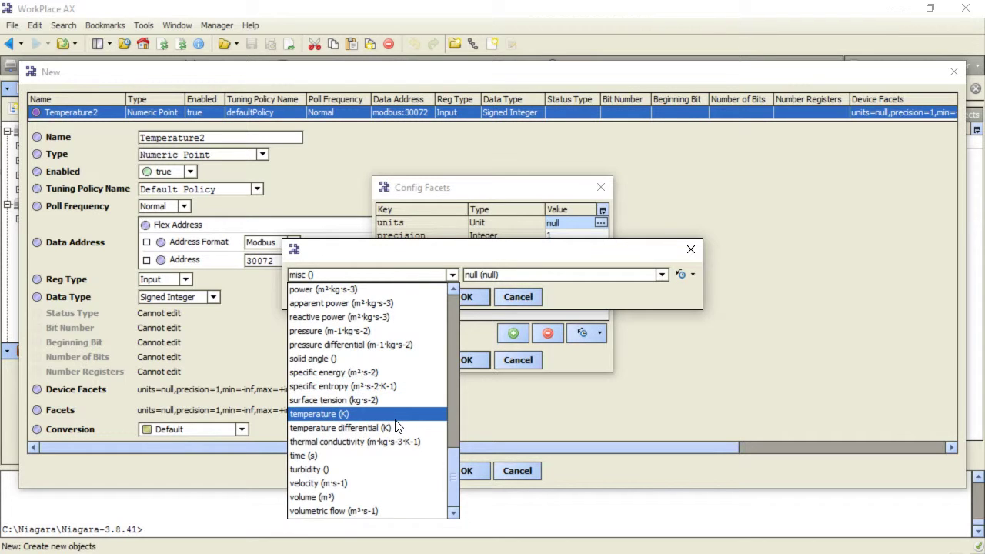
{"action": "left_click", "coordinate": [400, 414]}
{"action": "left_click", "coordinate": [597, 276]}
{"action": "left_click", "coordinate": [589, 301]}
{"action": "left_click", "coordinate": [467, 297]}
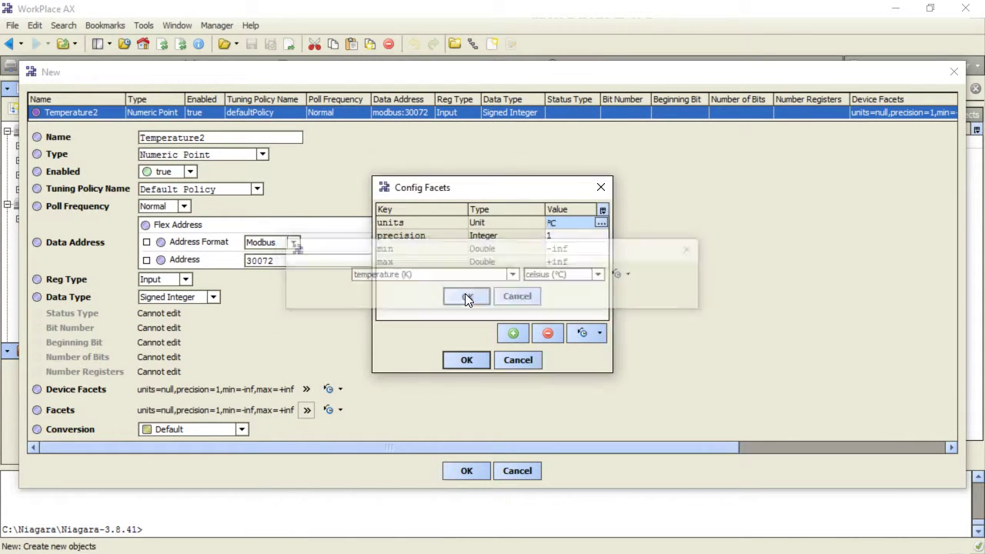
{"action": "left_click", "coordinate": [464, 361]}
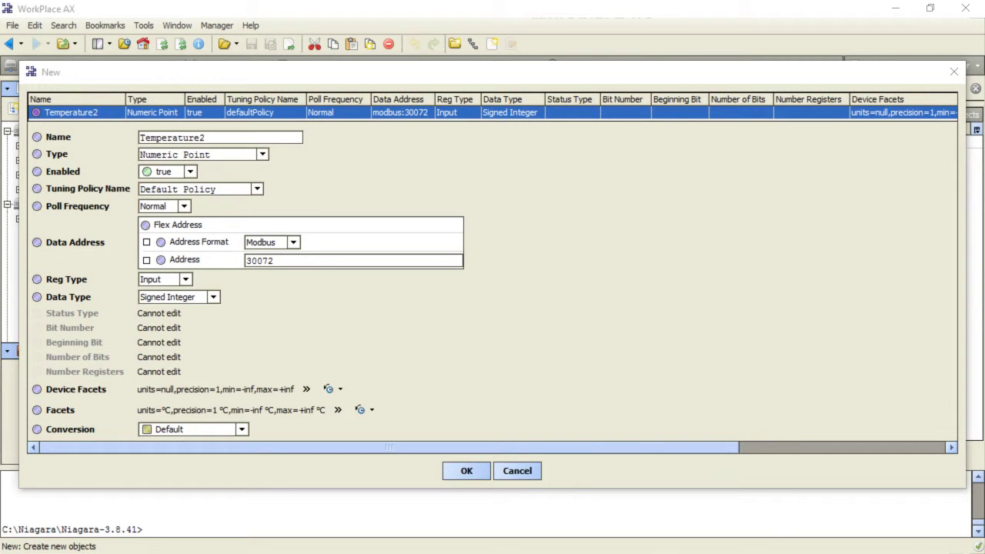
Check in the PDF manual's Modbus table how the universal input temperature registers are scaled, and return to WorkPlace AX.
{"action": "key", "text": "alt+Tab"}
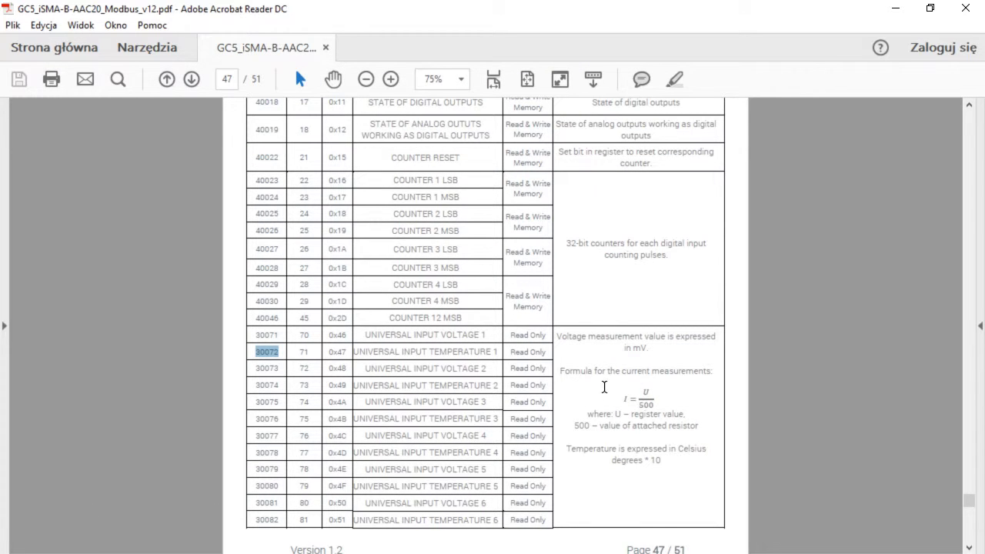
{"action": "scroll", "coordinate": [606, 356], "scroll_direction": "down", "scroll_amount": 2}
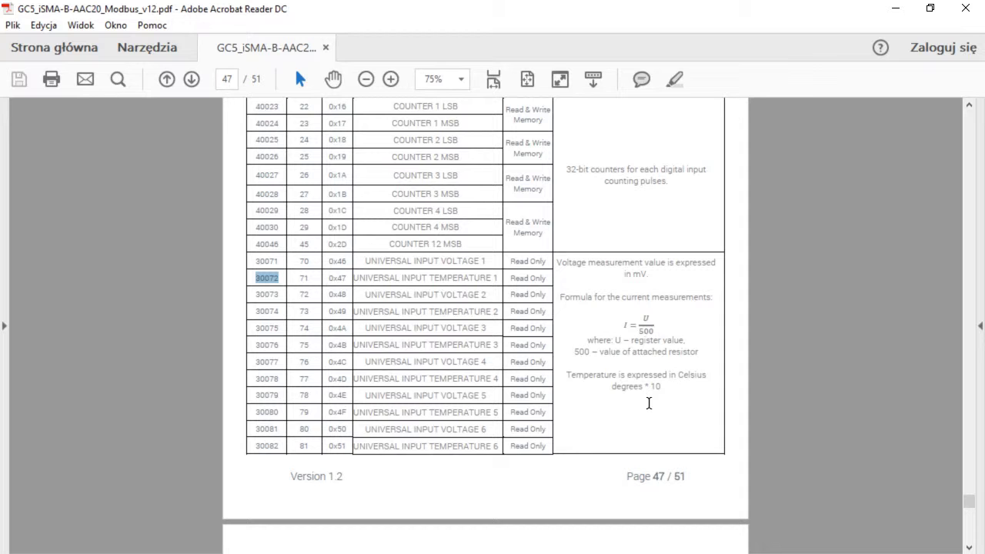
{"action": "left_click", "coordinate": [901, 13]}
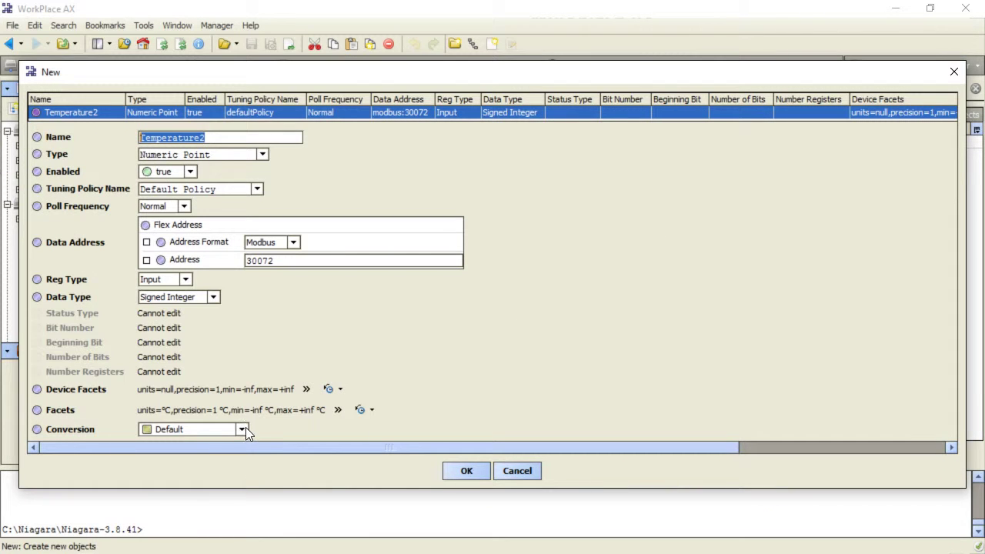
Give Temperature2 a Linear conversion with scale 0.1 and create the point.
{"action": "left_click", "coordinate": [243, 428]}
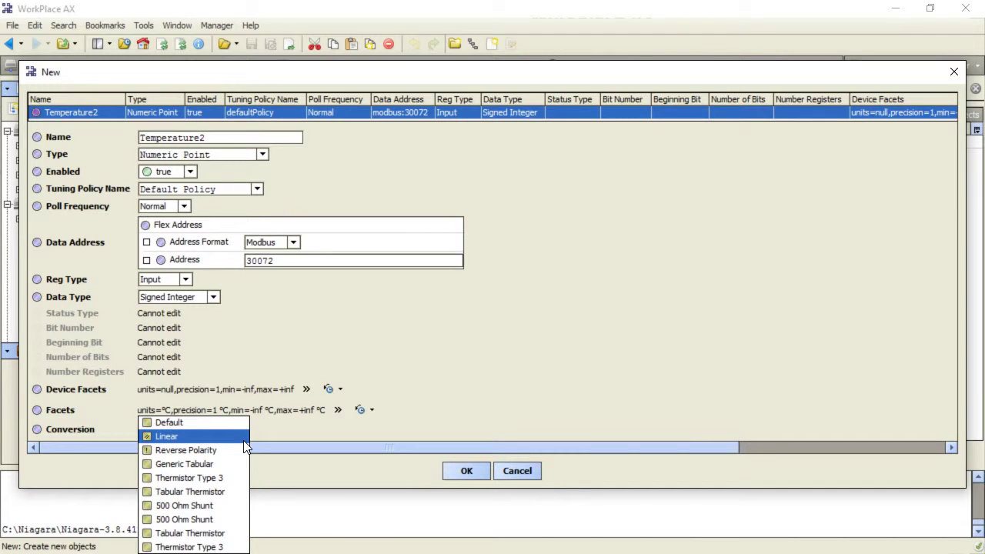
{"action": "left_click", "coordinate": [243, 436]}
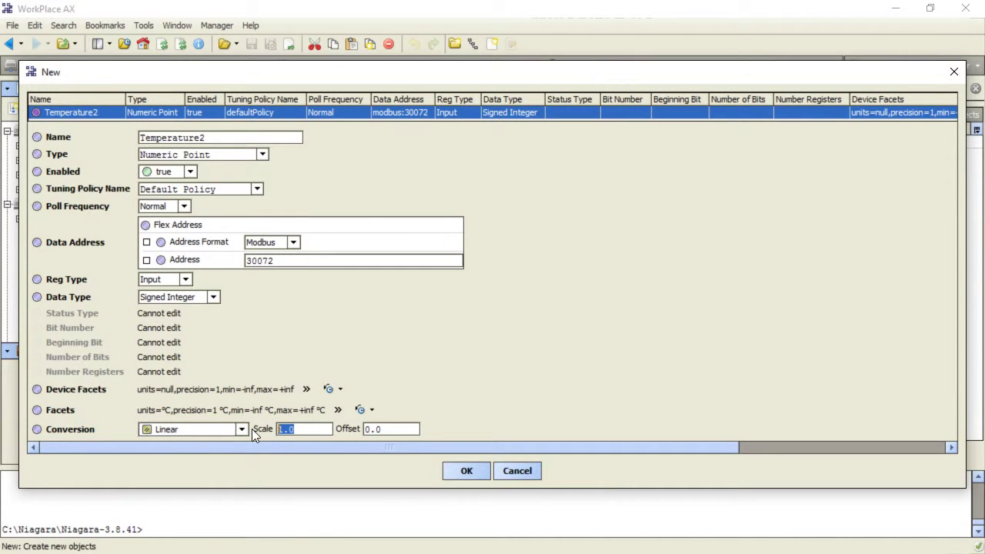
{"action": "type", "text": "0.1"}
{"action": "left_click", "coordinate": [455, 470]}
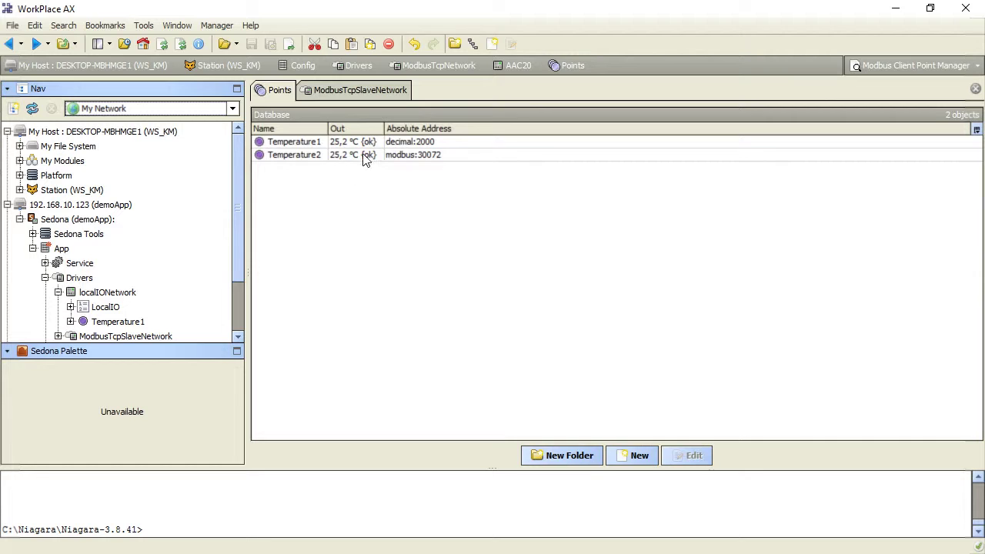
Open the wire sheet of the Logic folder in the AAC20's Sedona app.
{"action": "left_click", "coordinate": [396, 91]}
{"action": "scroll", "coordinate": [68, 290], "scroll_direction": "down", "scroll_amount": 1}
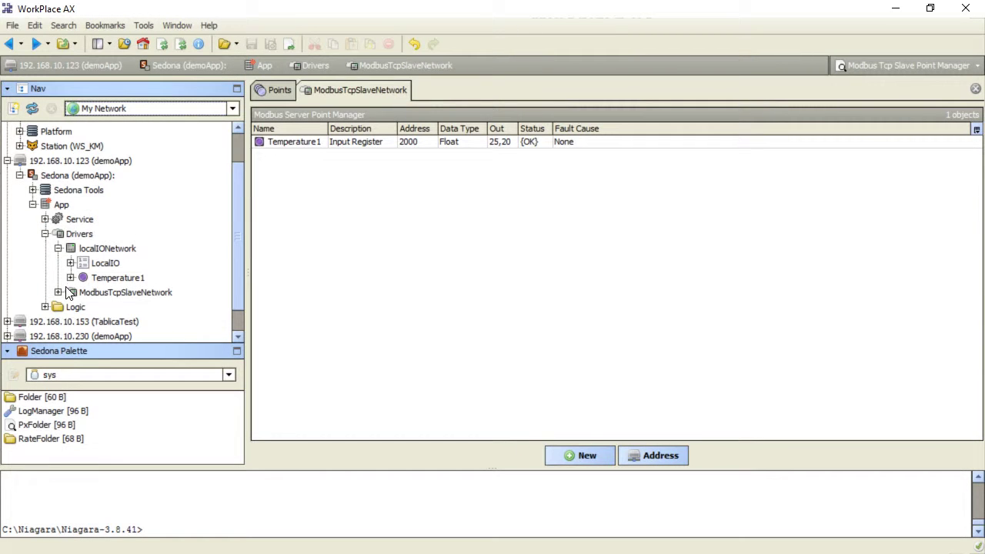
{"action": "left_click", "coordinate": [72, 350]}
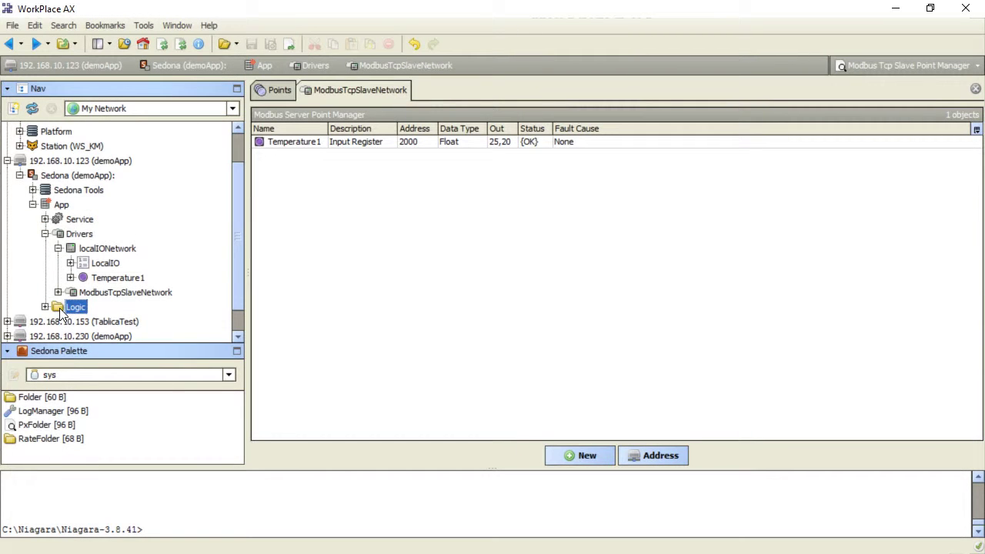
{"action": "right_click", "coordinate": [58, 307]}
{"action": "mouse_move", "coordinate": [132, 286]}
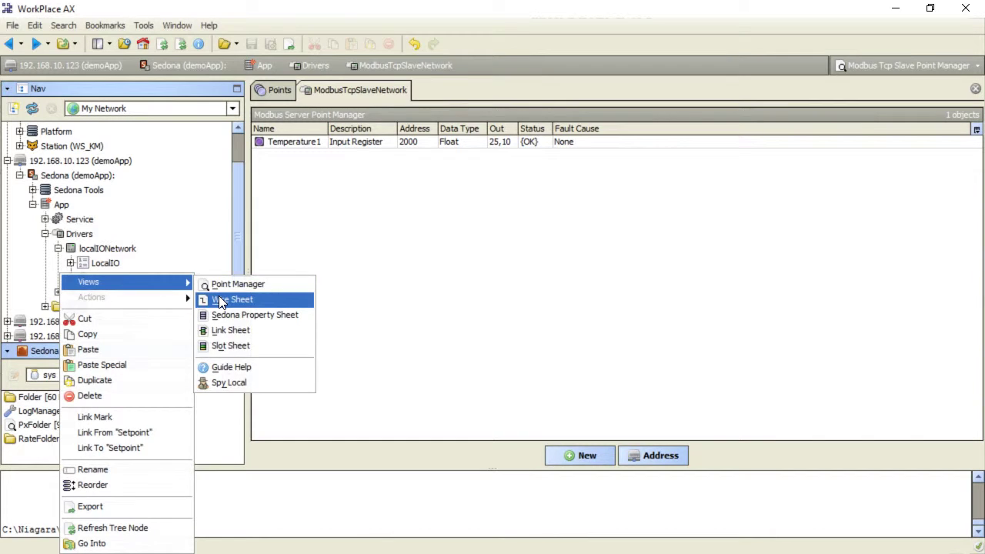
{"action": "left_click", "coordinate": [220, 299]}
Add an NVNumericWritable component from the iSMA_platAAC20 kit to the Logic wire sheet and name it Setpoint.
{"action": "left_click", "coordinate": [229, 375]}
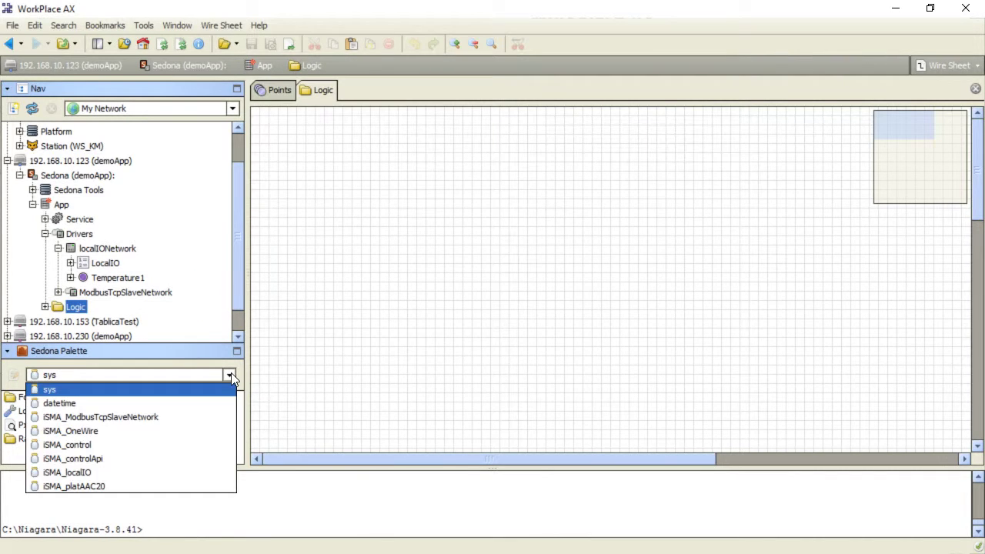
{"action": "left_click", "coordinate": [229, 486]}
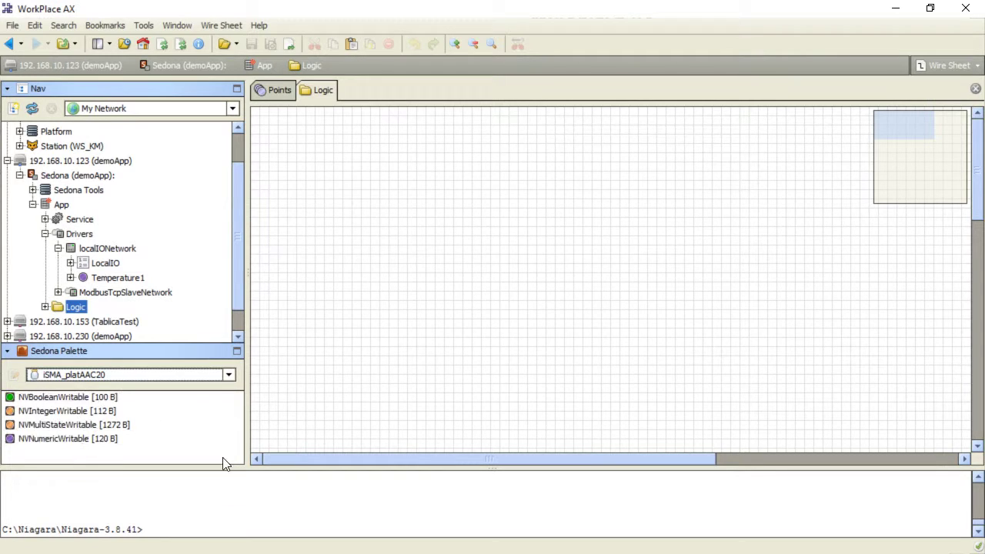
{"action": "left_click", "coordinate": [61, 445]}
{"action": "left_click_drag", "start_coordinate": [62, 448], "coordinate": [338, 254]}
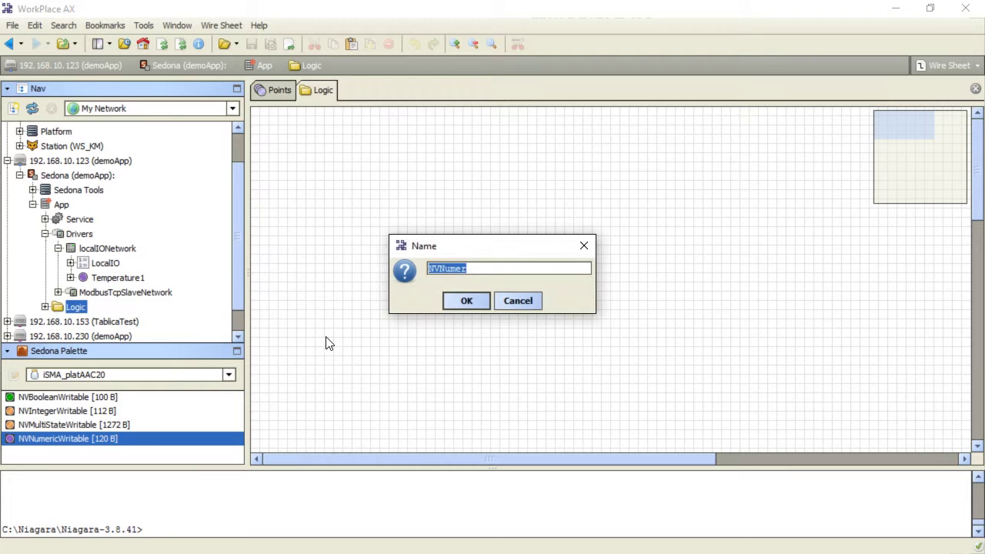
{"action": "type", "text": "Setpoint"}
{"action": "left_click", "coordinate": [453, 301]}
{"action": "left_click", "coordinate": [410, 316]}
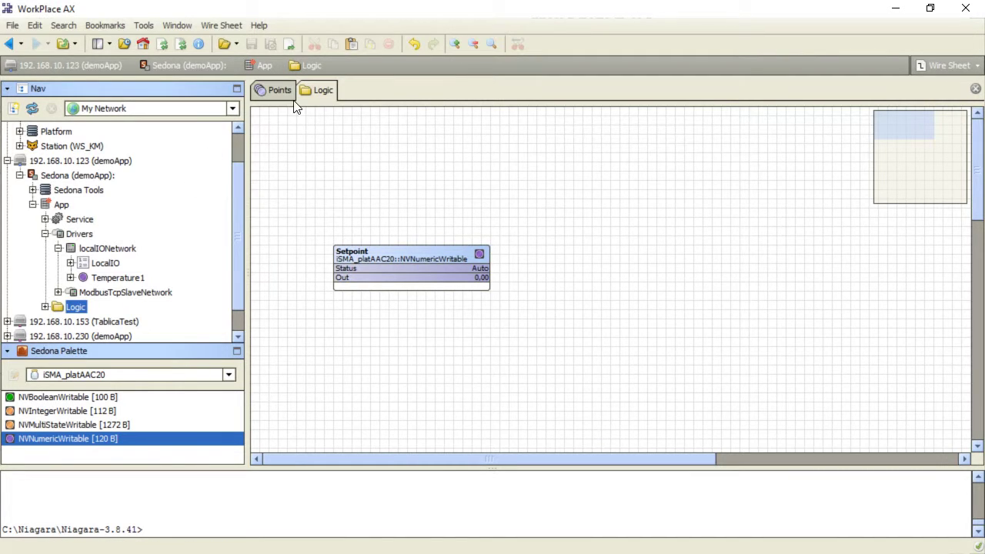
Return to the ModbusTcpSlaveNetwork point manager and add a NumericValue point named Setpoint.
{"action": "left_click", "coordinate": [8, 47]}
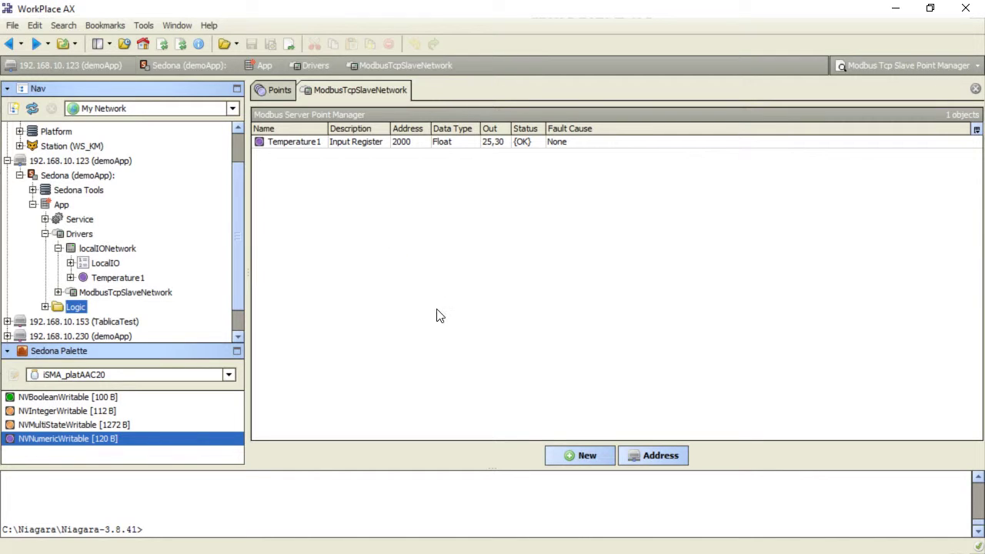
{"action": "left_click", "coordinate": [581, 458]}
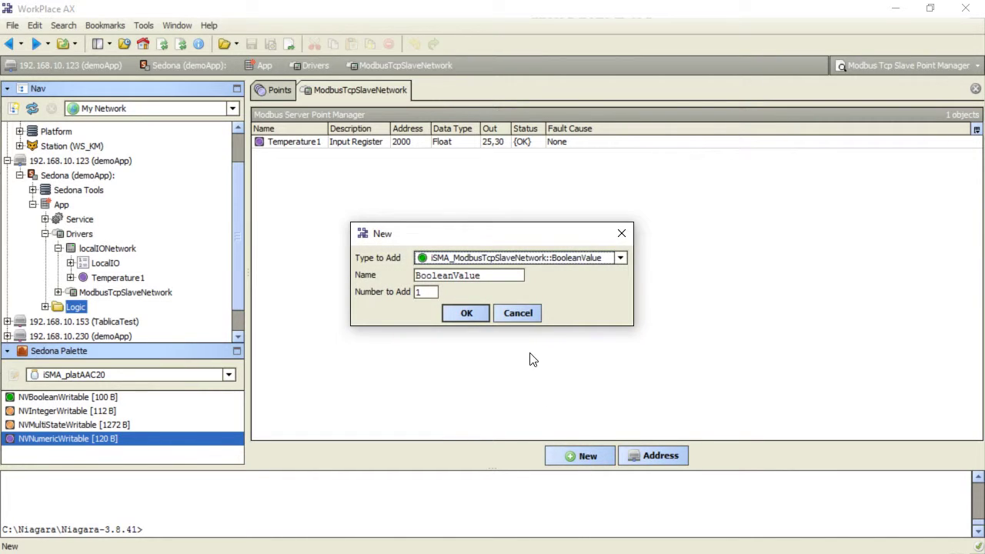
{"action": "left_click", "coordinate": [621, 259]}
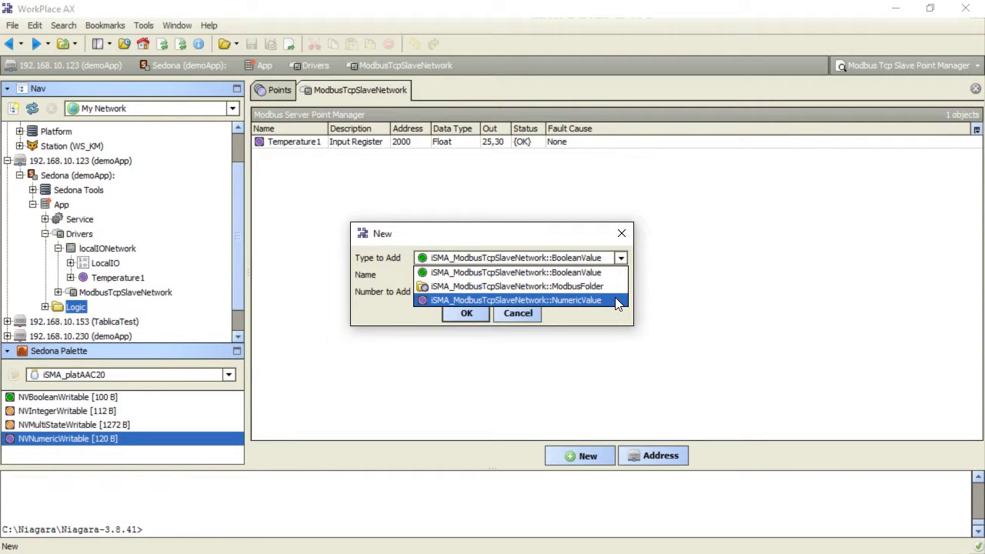
{"action": "left_click", "coordinate": [615, 299]}
{"action": "left_click_drag", "start_coordinate": [499, 275], "coordinate": [395, 273]}
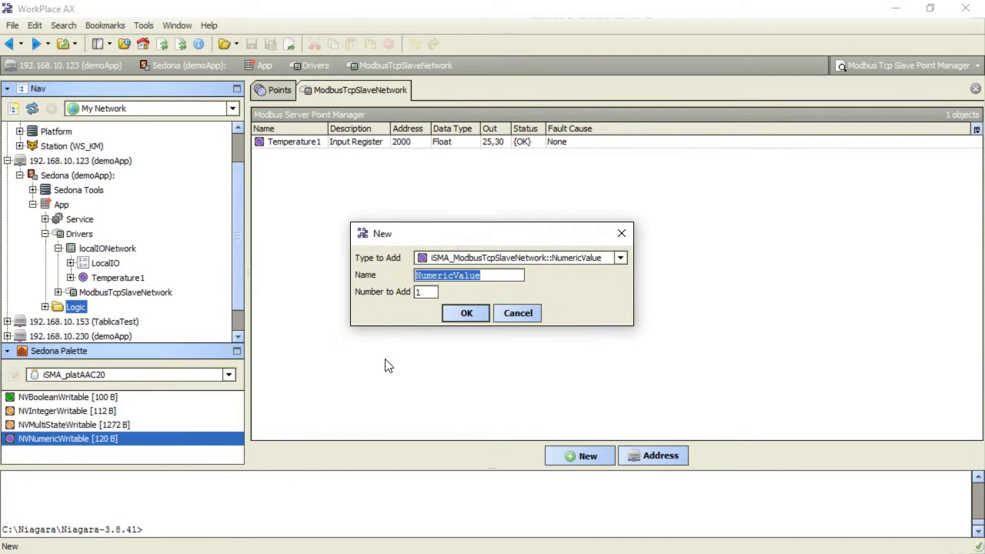
{"action": "type", "text": "Setpo"}
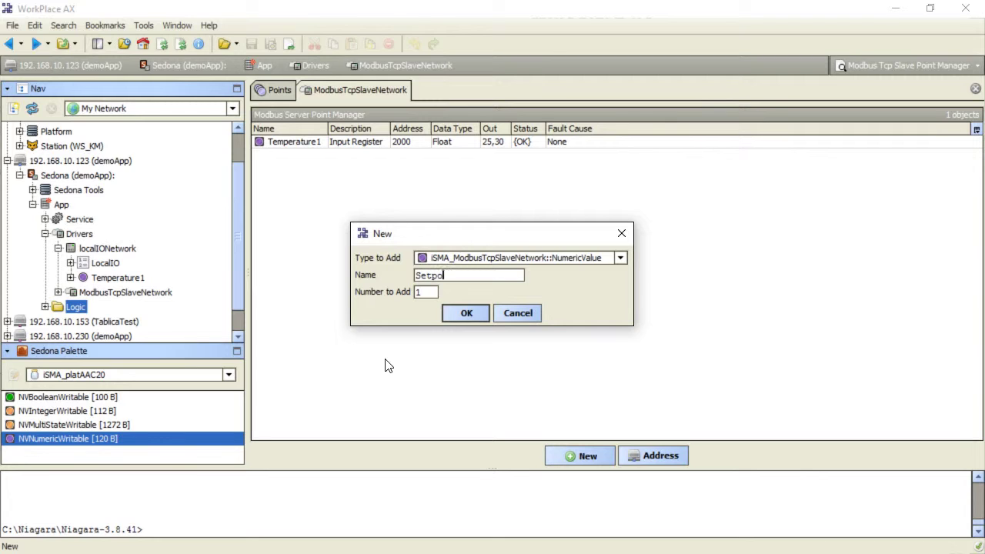
{"action": "type", "text": "int"}
{"action": "left_click", "coordinate": [462, 310]}
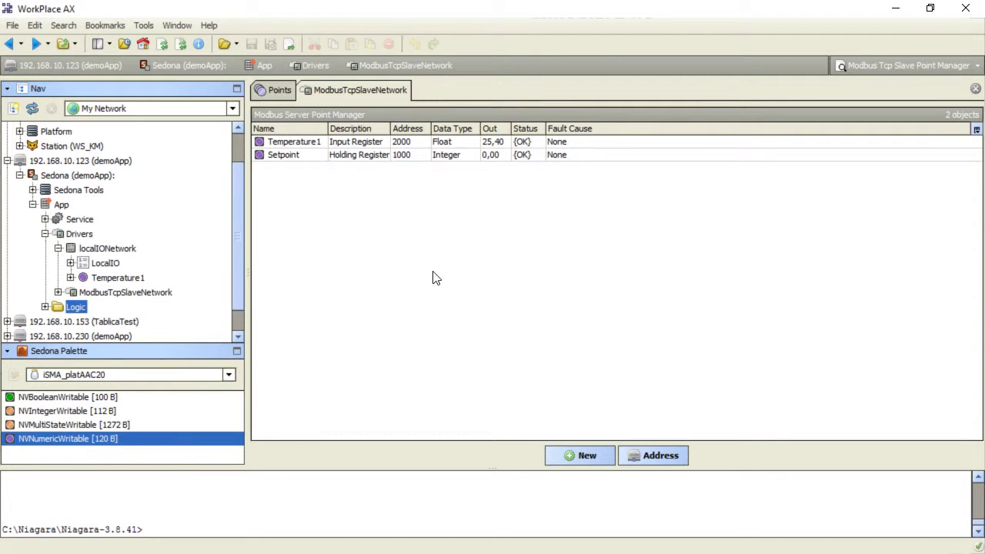
Set the slave network's Setpoint point to address 2500, data type Float and Holding Register, save it, and return to the point manager.
{"action": "left_click", "coordinate": [336, 158]}
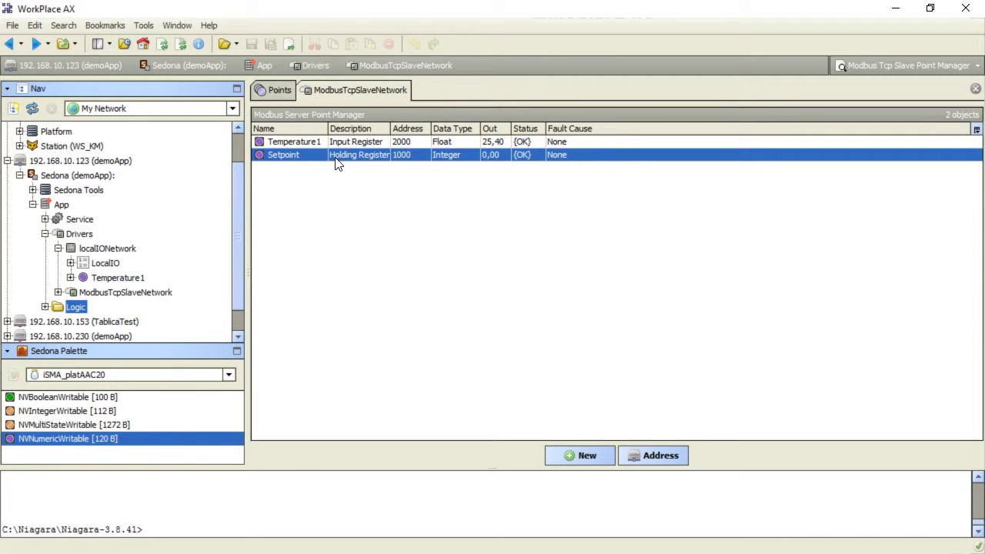
{"action": "double_click", "coordinate": [336, 158]}
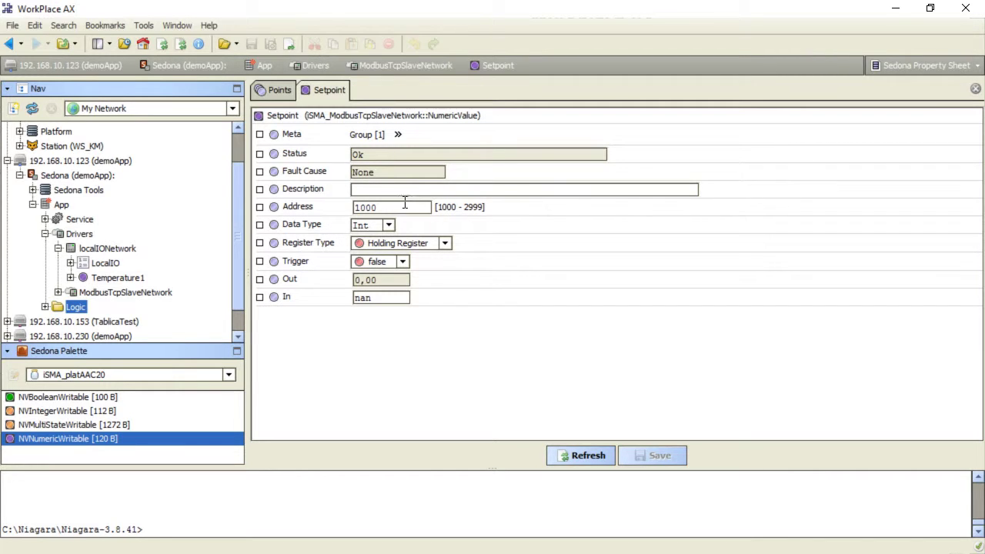
{"action": "left_click_drag", "start_coordinate": [402, 204], "coordinate": [351, 211]}
{"action": "type", "text": "2500"}
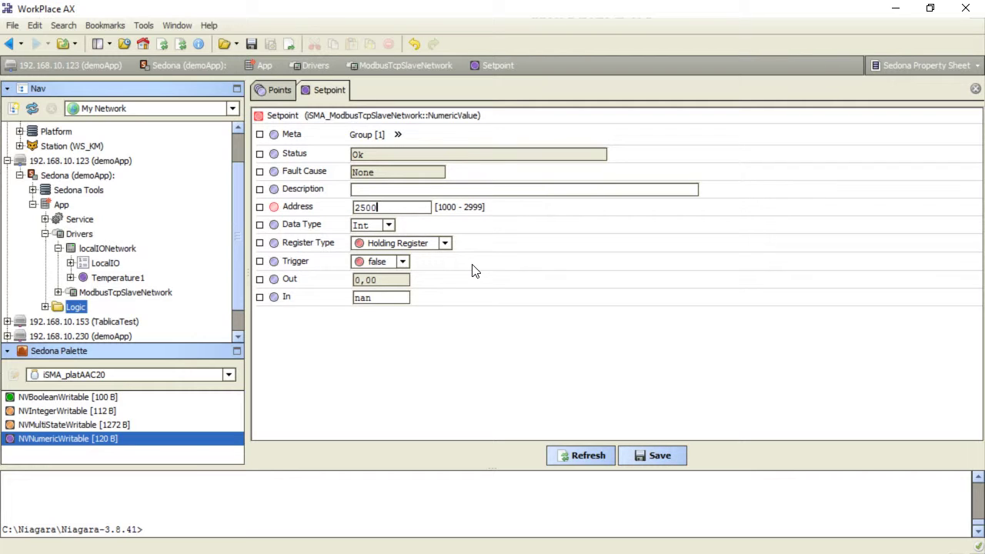
{"action": "left_click", "coordinate": [386, 226]}
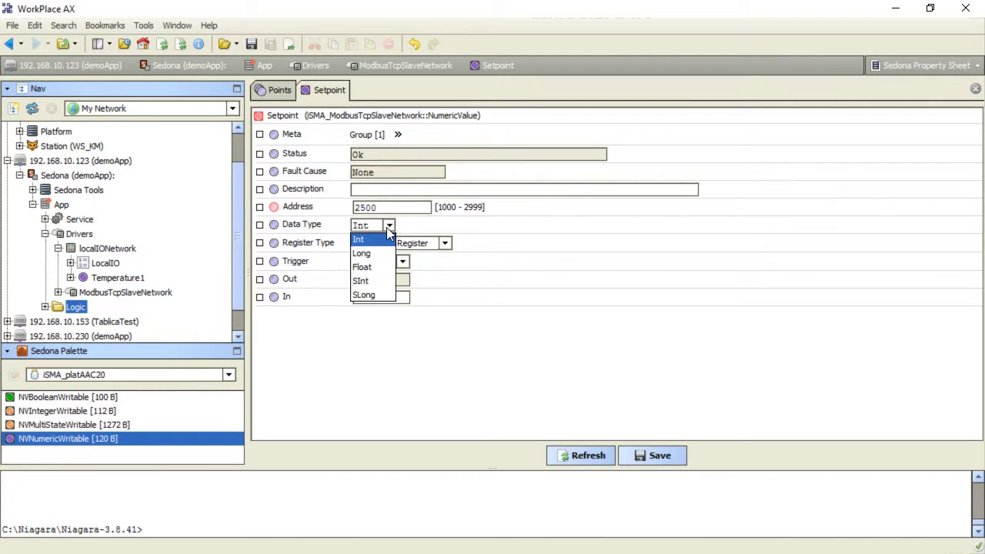
{"action": "left_click", "coordinate": [383, 272]}
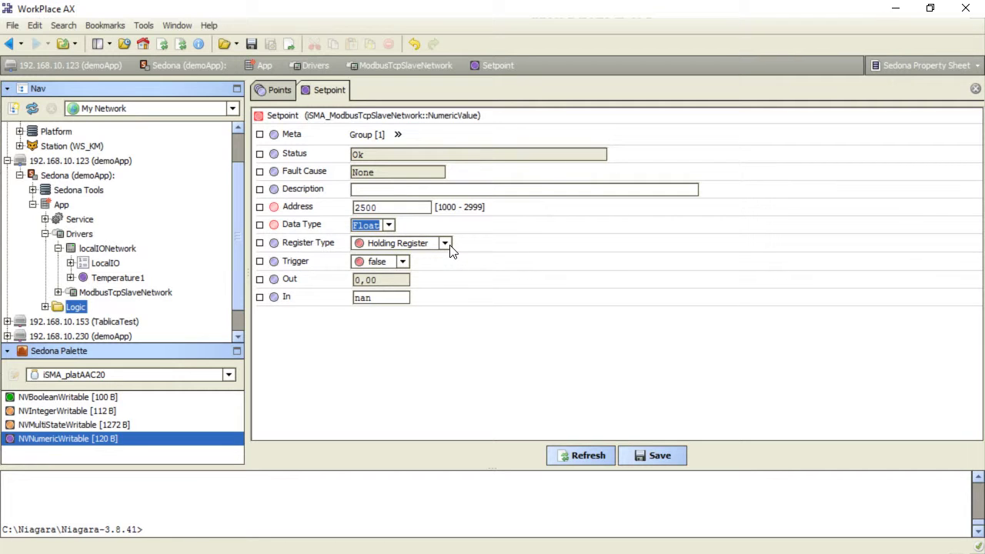
{"action": "left_click", "coordinate": [445, 243]}
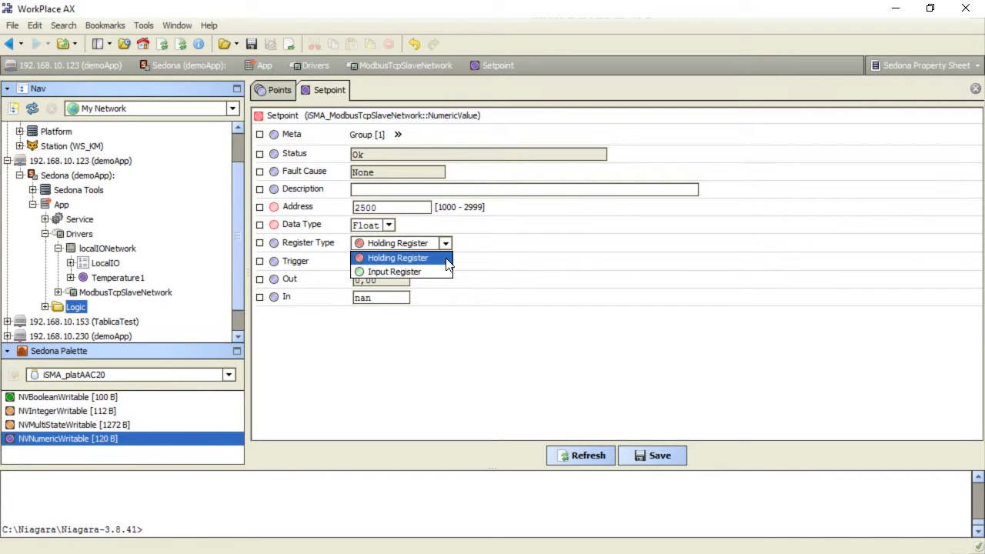
{"action": "left_click", "coordinate": [447, 260]}
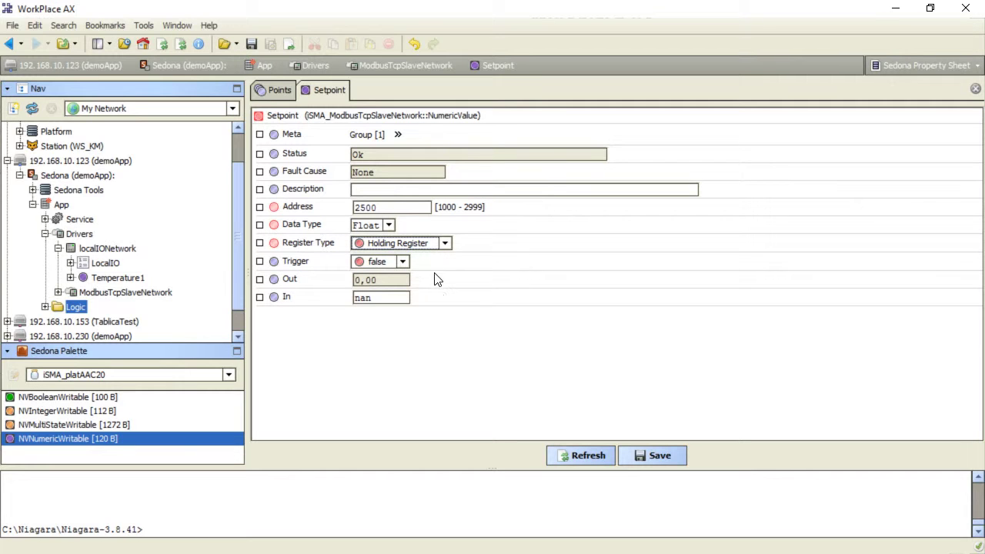
{"action": "left_click", "coordinate": [645, 454]}
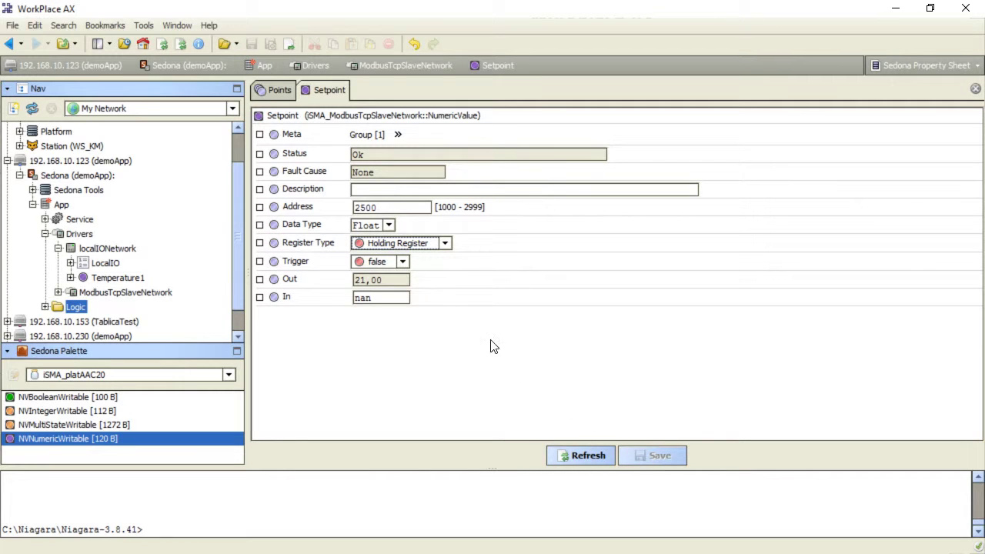
{"action": "left_click", "coordinate": [9, 47]}
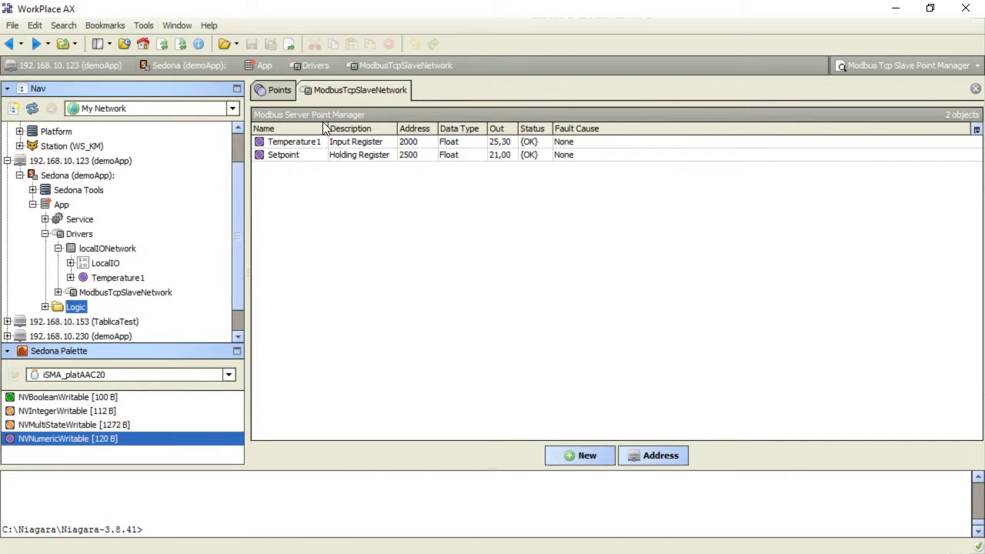
Link the Out slot of the Logic folder's Setpoint to the In slot of the Modbus slave network's Setpoint point.
{"action": "left_click", "coordinate": [45, 306]}
{"action": "left_click", "coordinate": [85, 321]}
{"action": "right_click", "coordinate": [80, 323]}
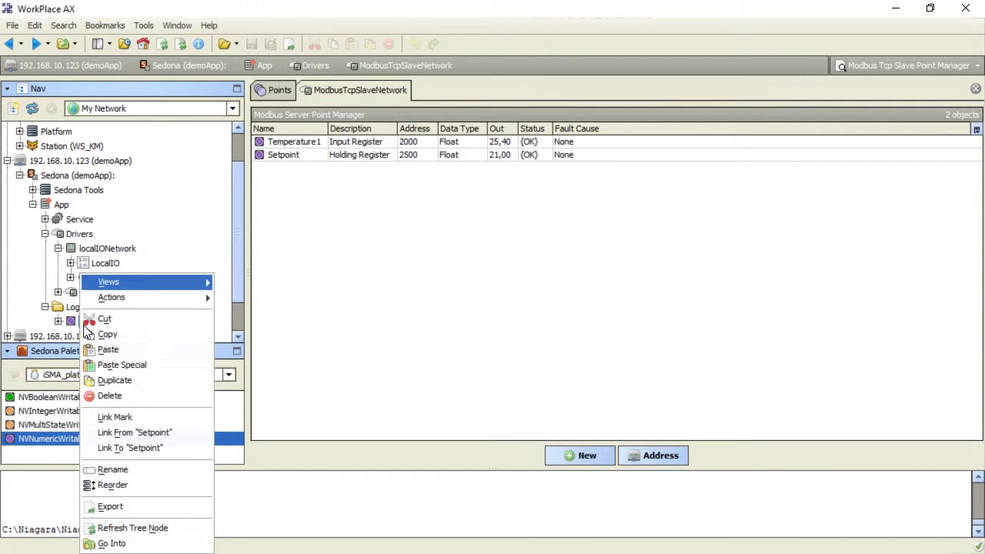
{"action": "left_click", "coordinate": [161, 420]}
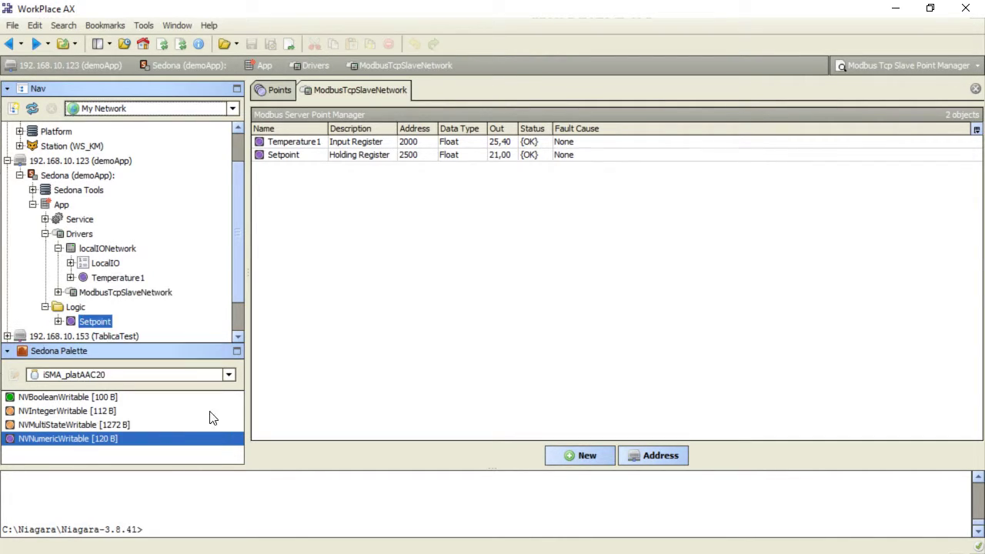
{"action": "left_click", "coordinate": [312, 156]}
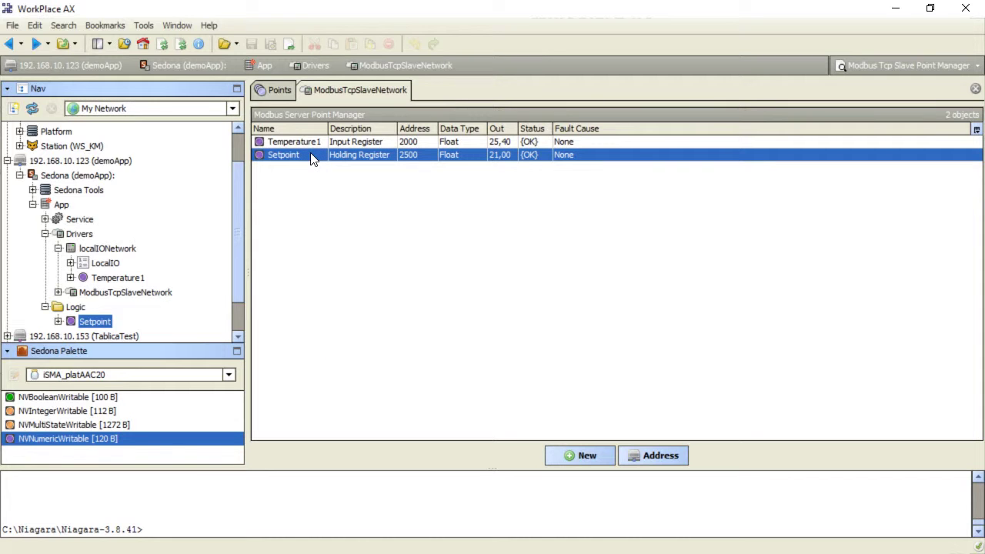
{"action": "right_click", "coordinate": [312, 157]}
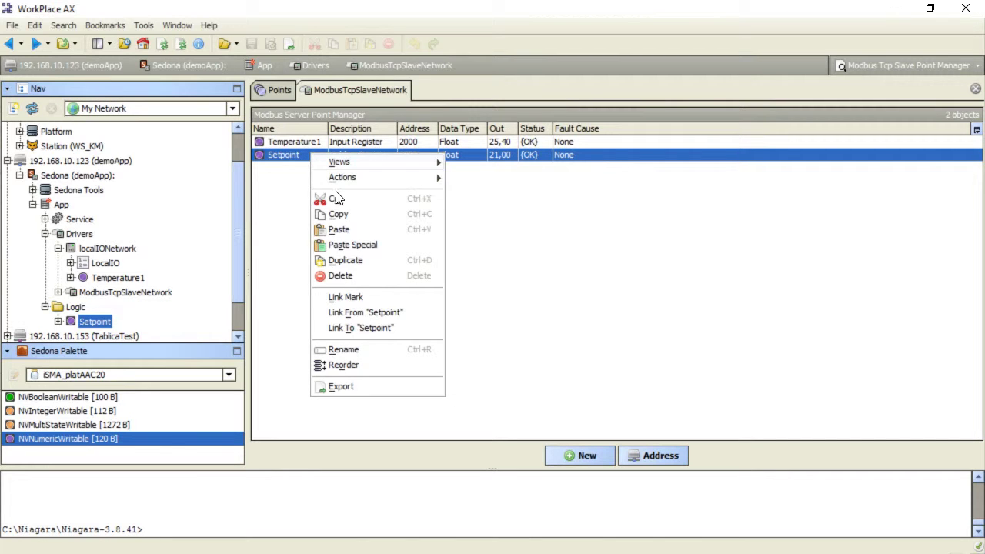
{"action": "left_click", "coordinate": [423, 313]}
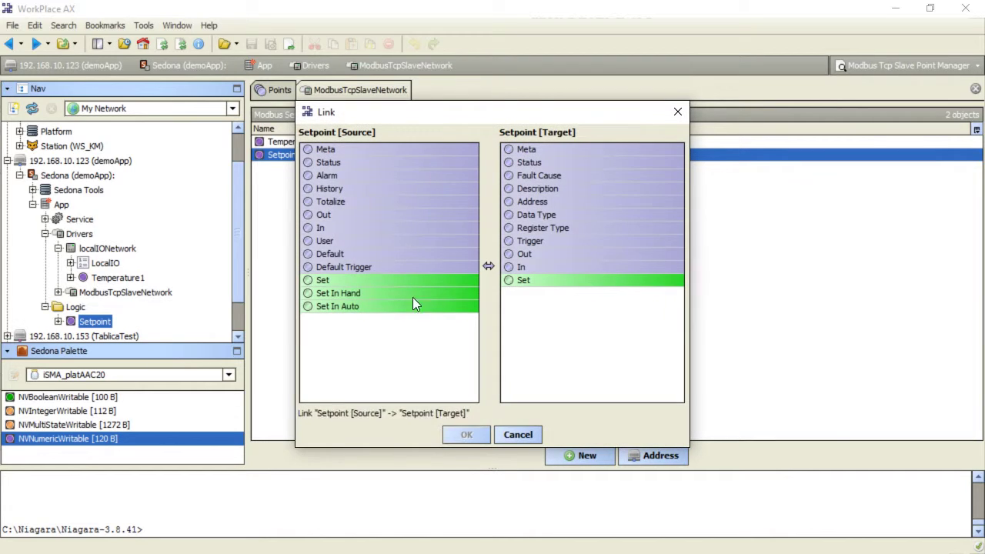
{"action": "left_click", "coordinate": [321, 217]}
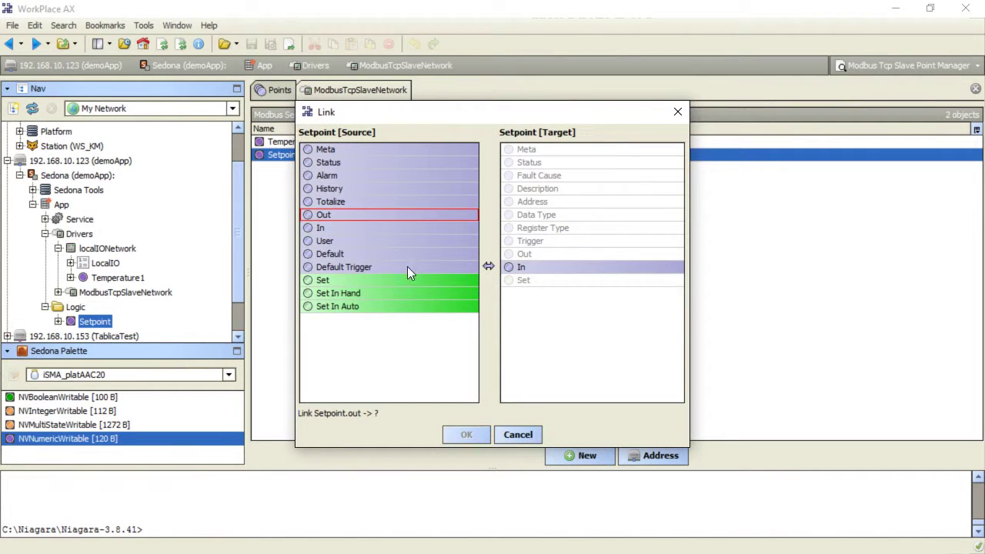
{"action": "left_click", "coordinate": [521, 267]}
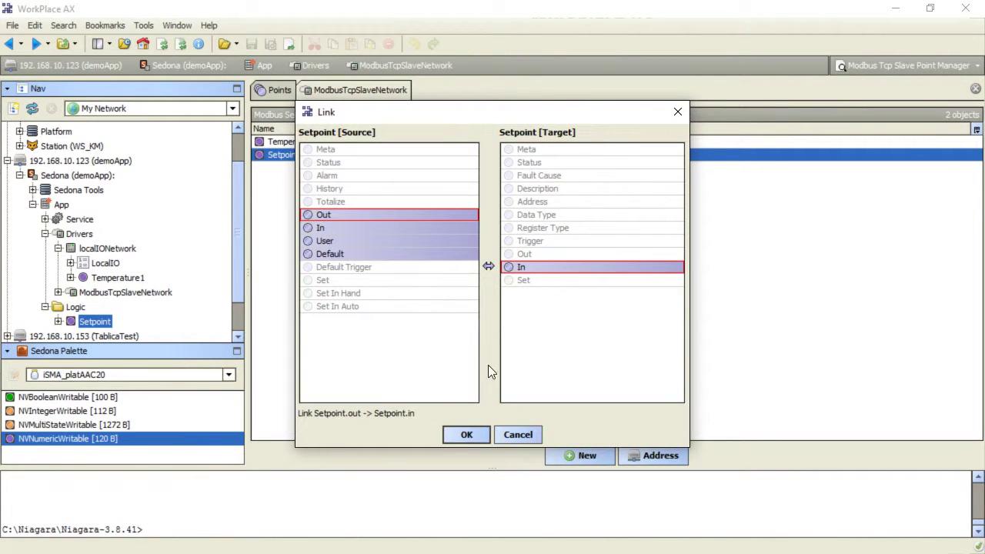
{"action": "left_click", "coordinate": [467, 434]}
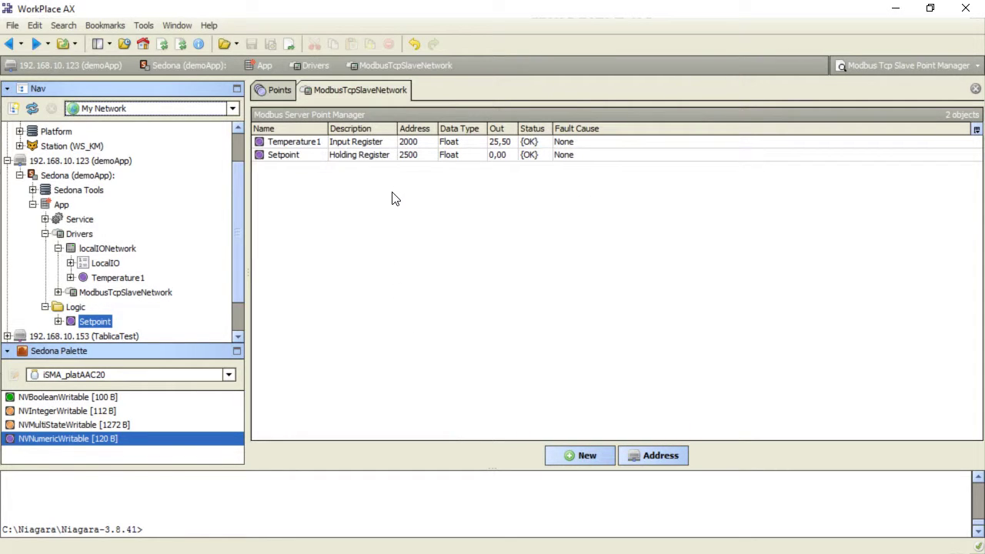
In the station's AAC20 points, add one Numeric Writable with decimal address 2500 and data type floatType.
{"action": "left_click", "coordinate": [274, 90]}
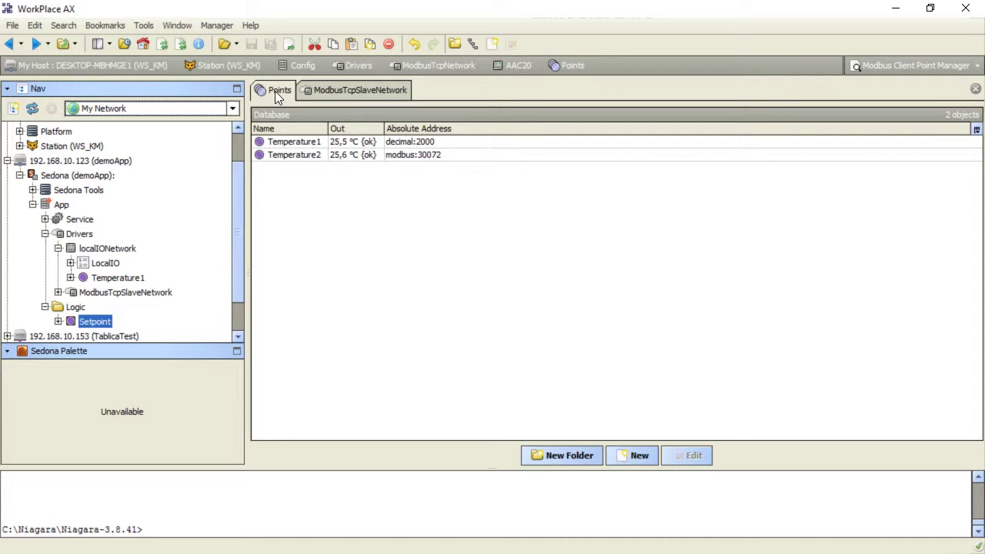
{"action": "left_click", "coordinate": [632, 455]}
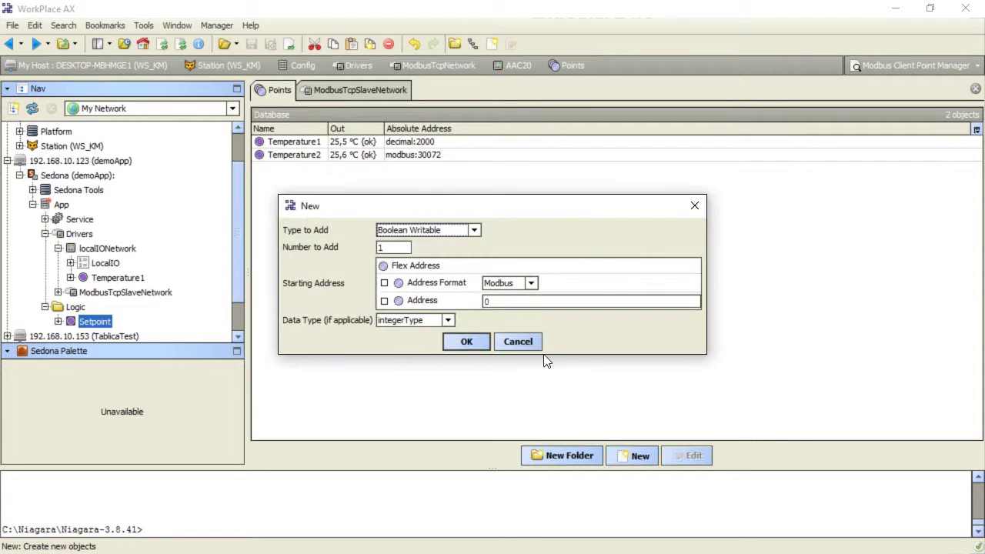
{"action": "left_click", "coordinate": [473, 230]}
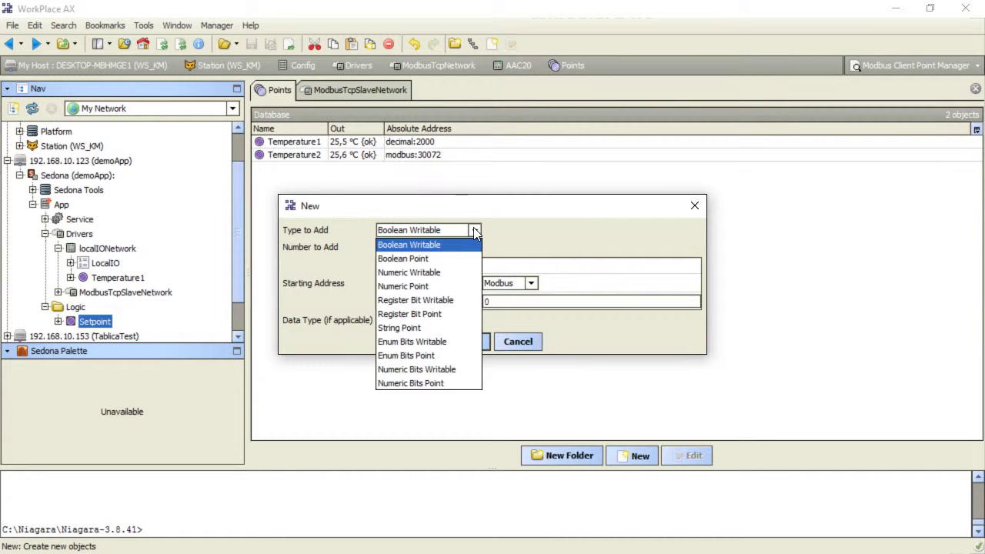
{"action": "left_click", "coordinate": [474, 279]}
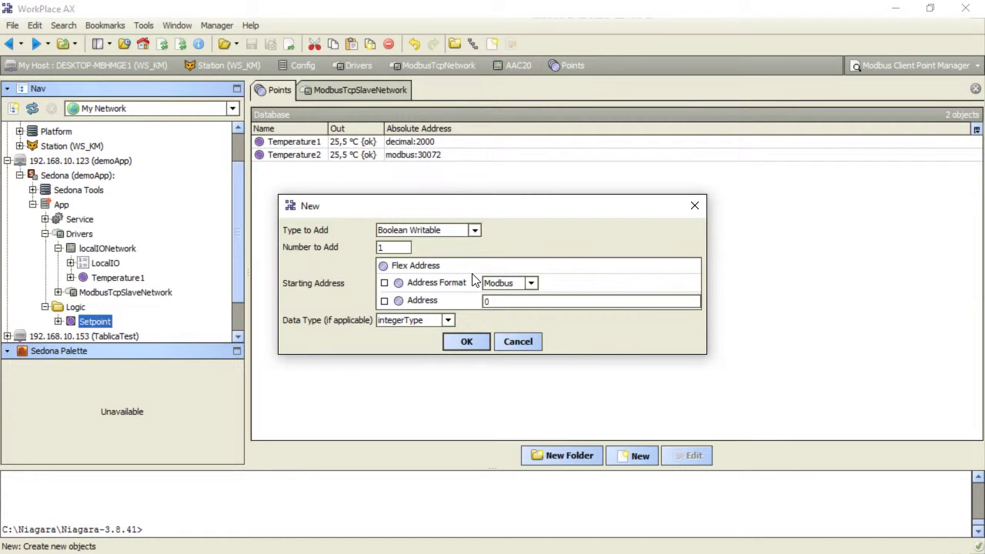
{"action": "left_click", "coordinate": [531, 283]}
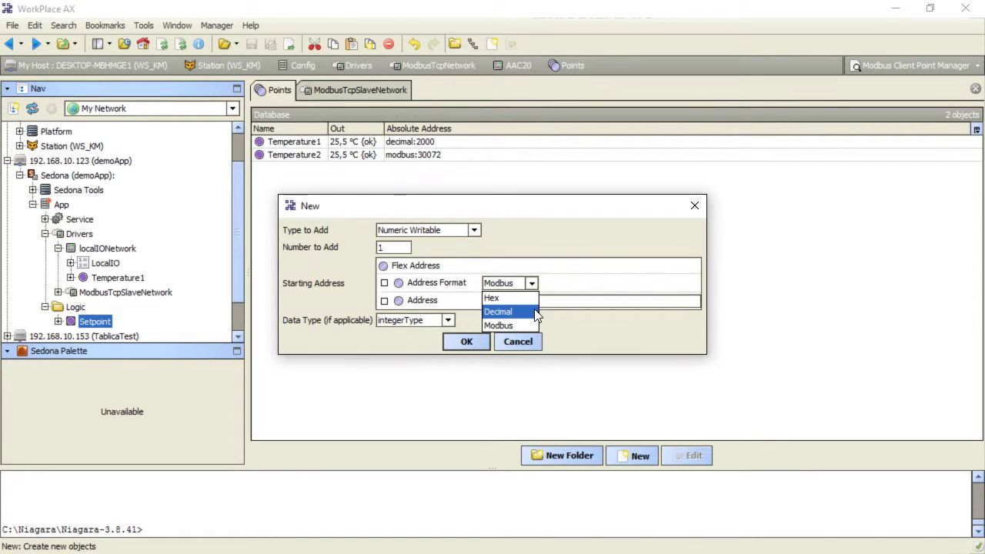
{"action": "left_click", "coordinate": [536, 316]}
{"action": "left_click", "coordinate": [484, 302]}
{"action": "type", "text": "2500"}
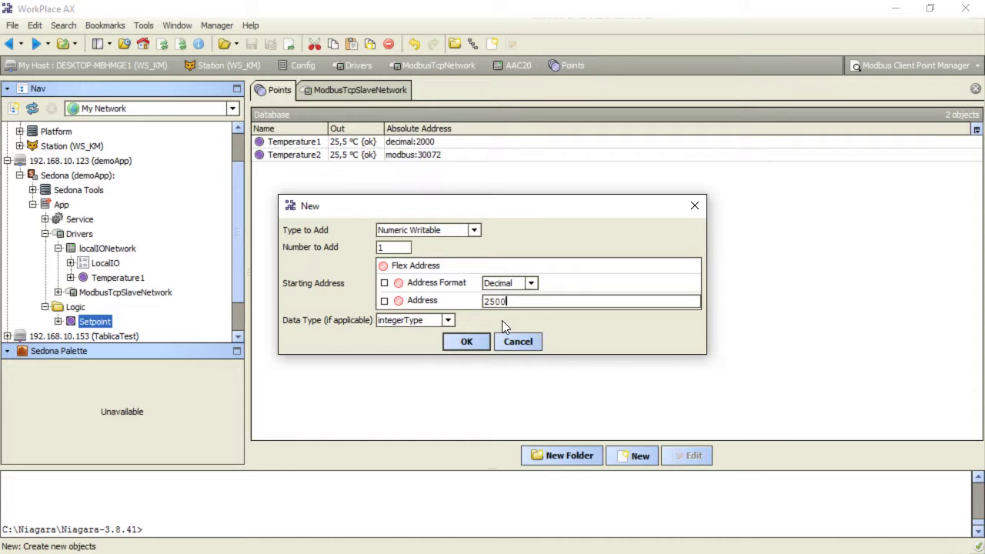
{"action": "left_click", "coordinate": [452, 321]}
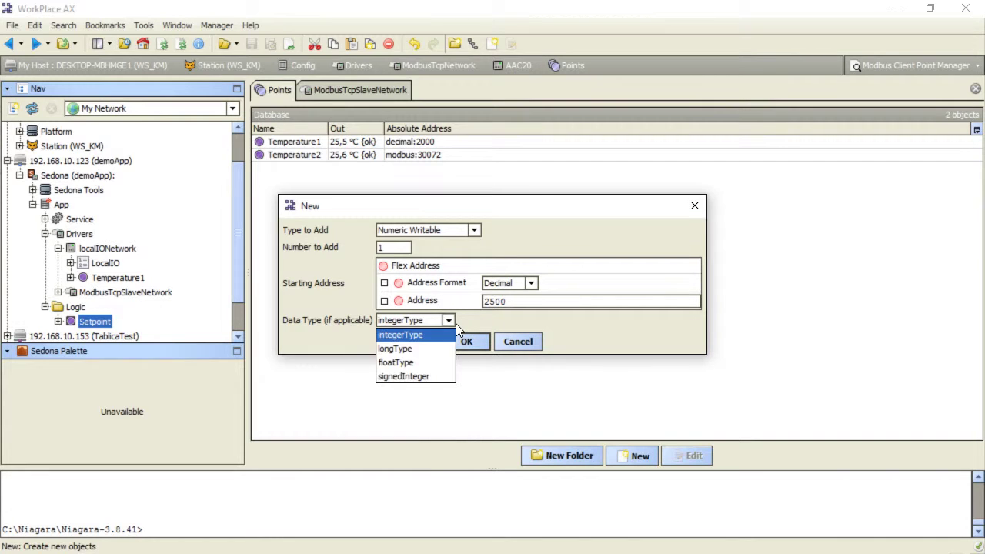
{"action": "left_click", "coordinate": [454, 368]}
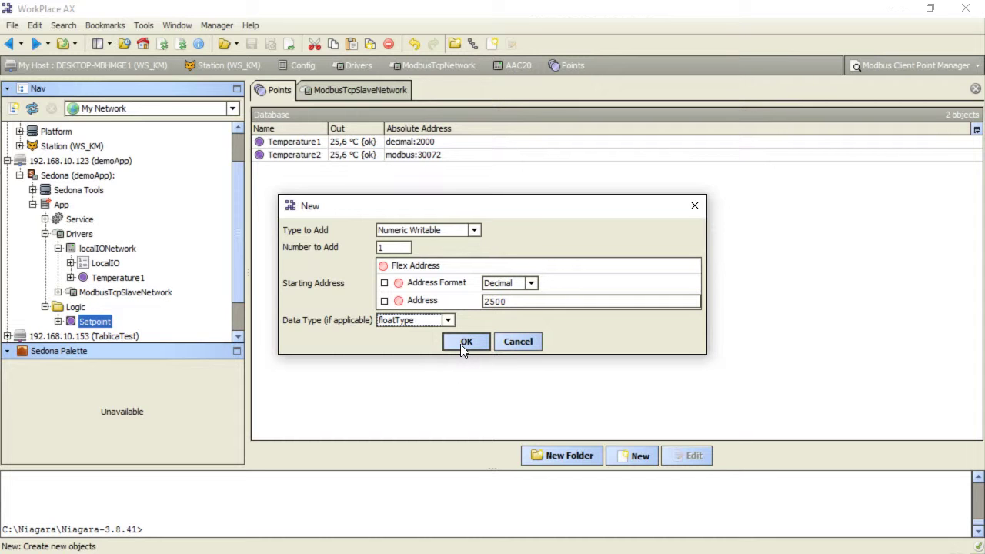
{"action": "left_click", "coordinate": [464, 342]}
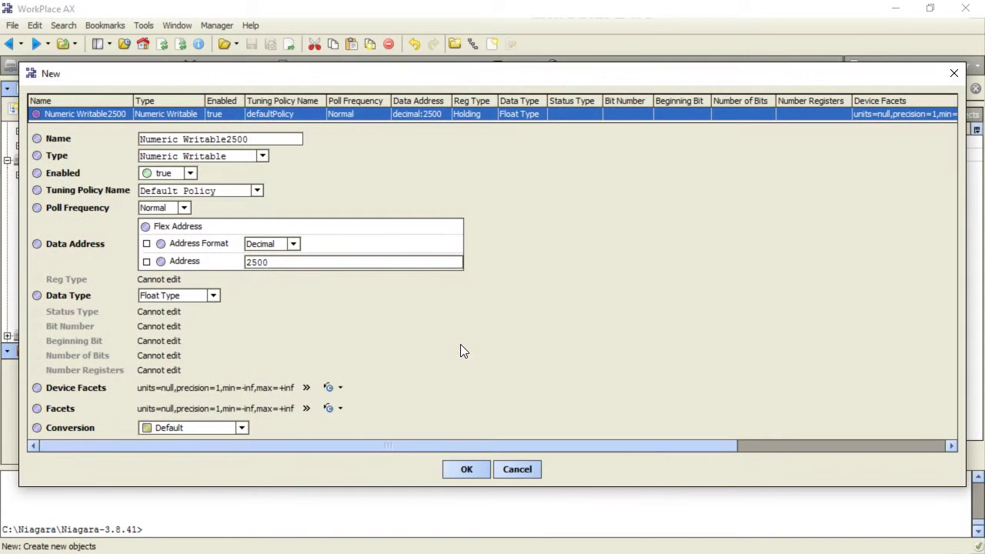
Name the new Numeric Writable point Setpoint.
{"action": "left_click_drag", "start_coordinate": [248, 139], "coordinate": [101, 147]}
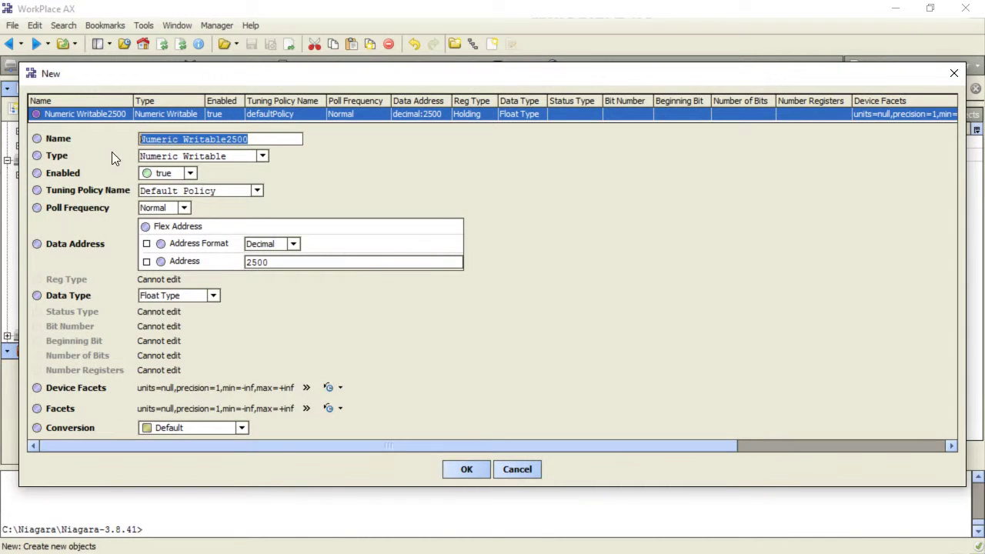
{"action": "type", "text": "Set"}
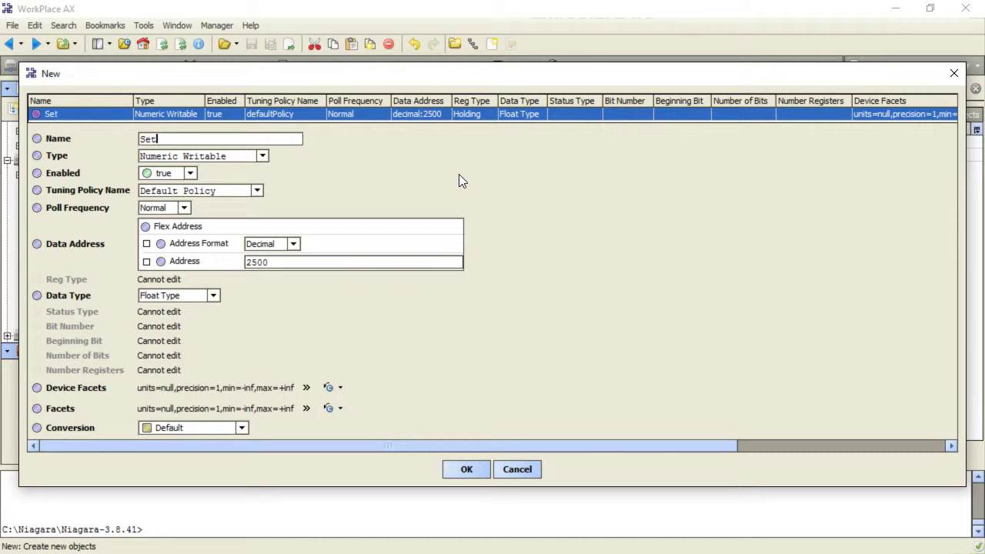
{"action": "type", "text": "point"}
Set the units in the point's Facets to temperature in celsius (°C) and create the point.
{"action": "left_click", "coordinate": [306, 408]}
{"action": "left_click", "coordinate": [601, 222]}
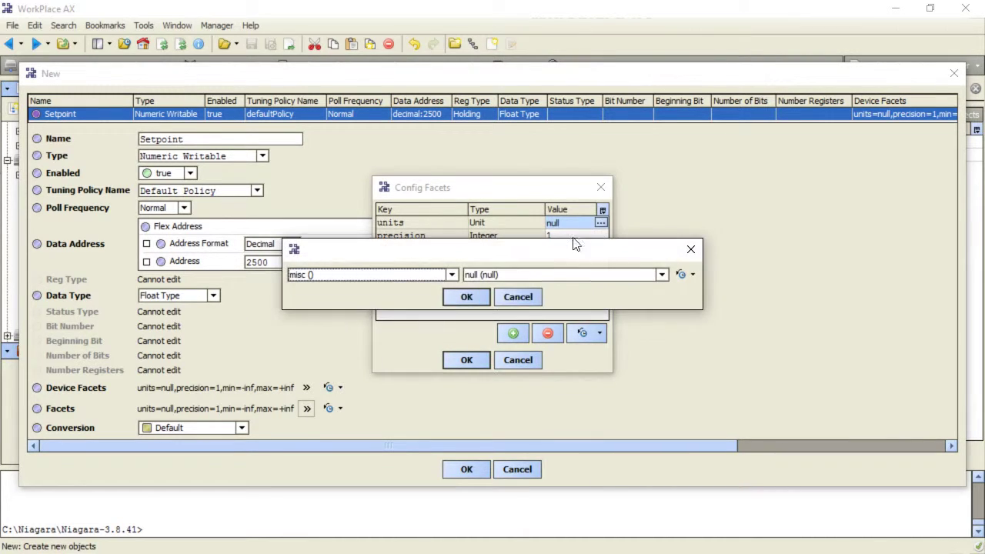
{"action": "left_click", "coordinate": [435, 275]}
{"action": "scroll", "coordinate": [394, 423], "scroll_direction": "down", "scroll_amount": 13}
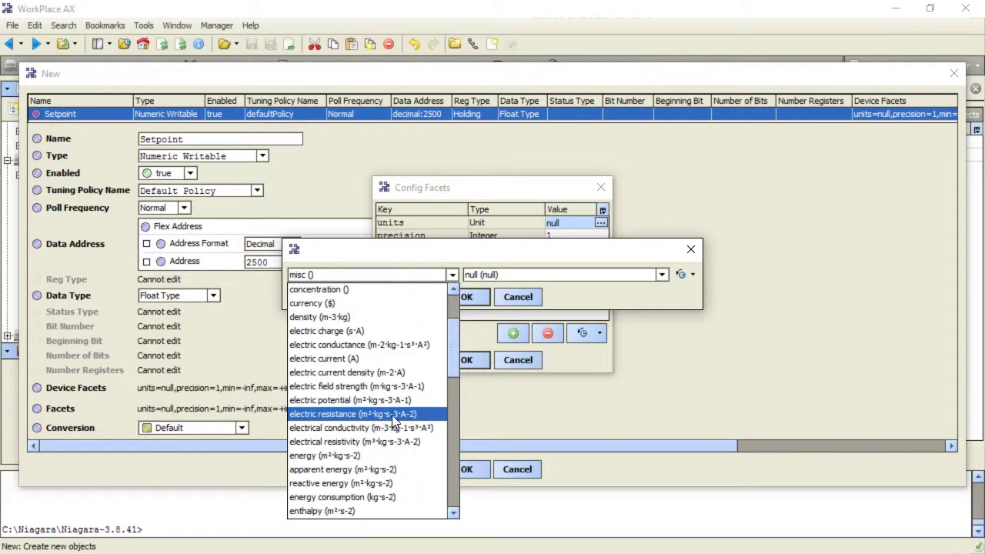
{"action": "scroll", "coordinate": [396, 423], "scroll_direction": "down", "scroll_amount": 3}
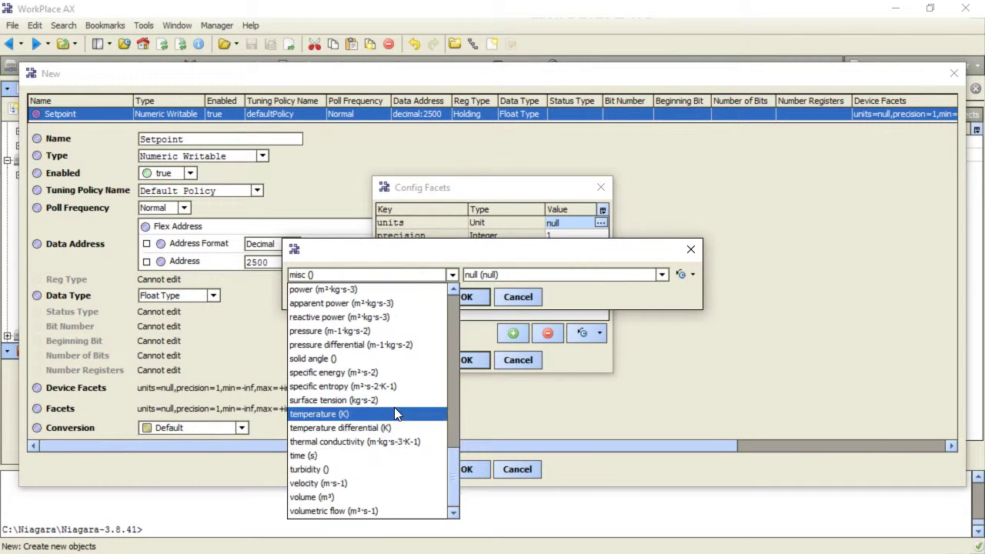
{"action": "left_click", "coordinate": [391, 408]}
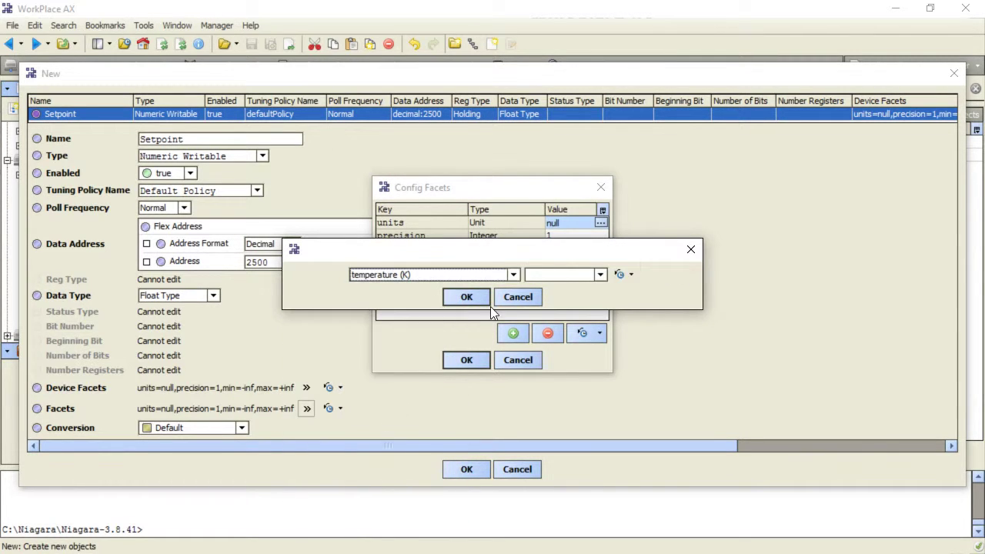
{"action": "left_click", "coordinate": [566, 274]}
{"action": "left_click", "coordinate": [558, 306]}
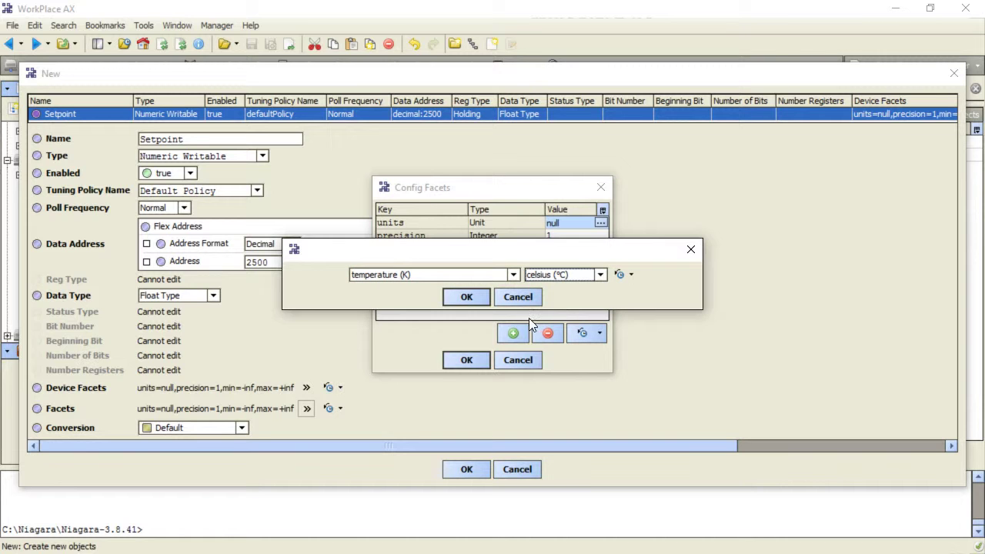
{"action": "left_click", "coordinate": [466, 296]}
{"action": "left_click", "coordinate": [467, 359]}
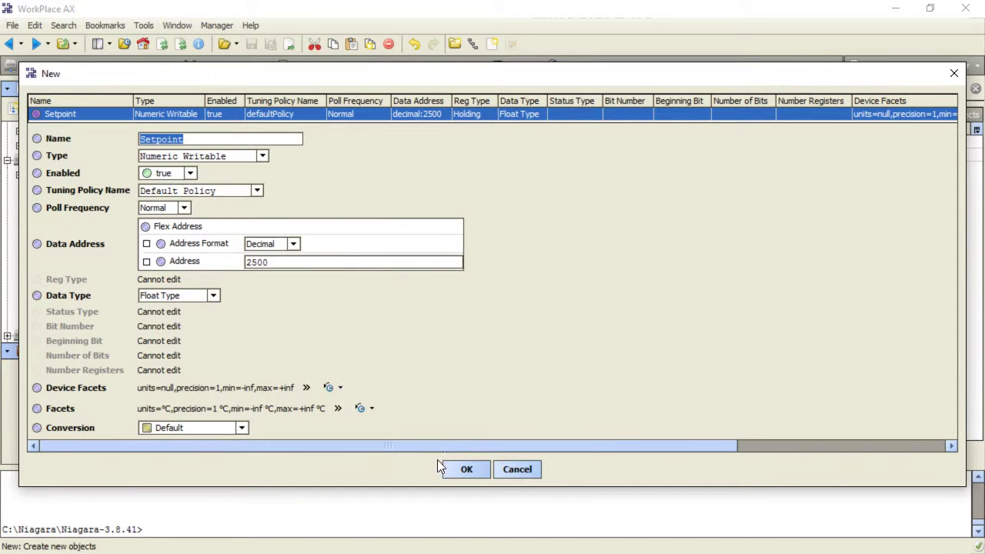
{"action": "left_click", "coordinate": [466, 471]}
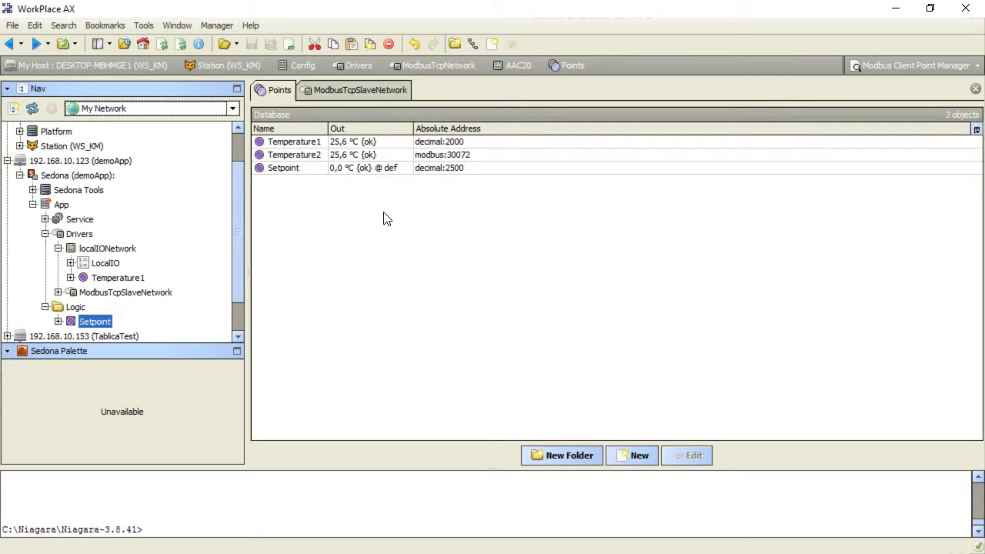
Set the value of the Setpoint point in the controller's Logic folder to 21,5.
{"action": "right_click", "coordinate": [95, 320]}
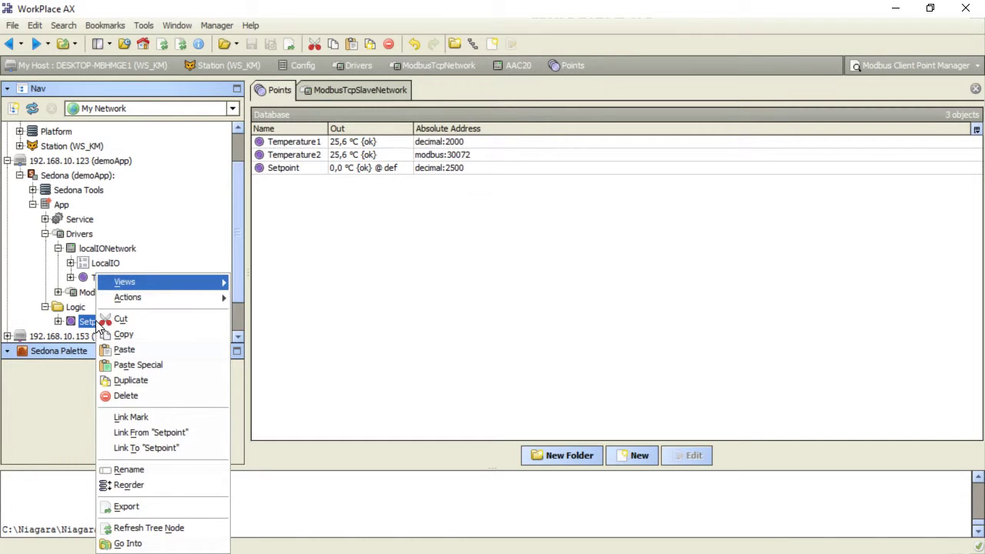
{"action": "mouse_move", "coordinate": [154, 296]}
{"action": "left_click", "coordinate": [272, 301]}
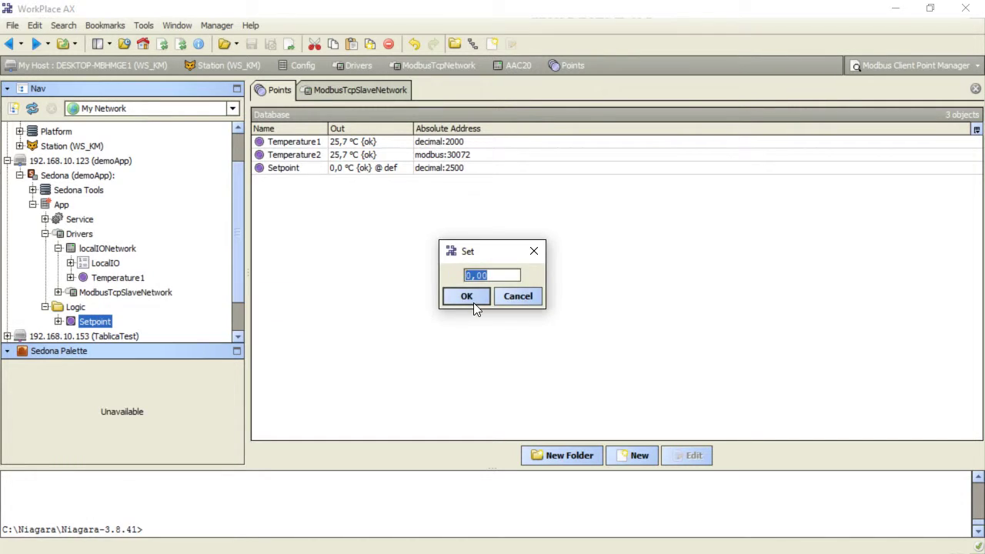
{"action": "type", "text": "21,5"}
{"action": "left_click", "coordinate": [474, 304]}
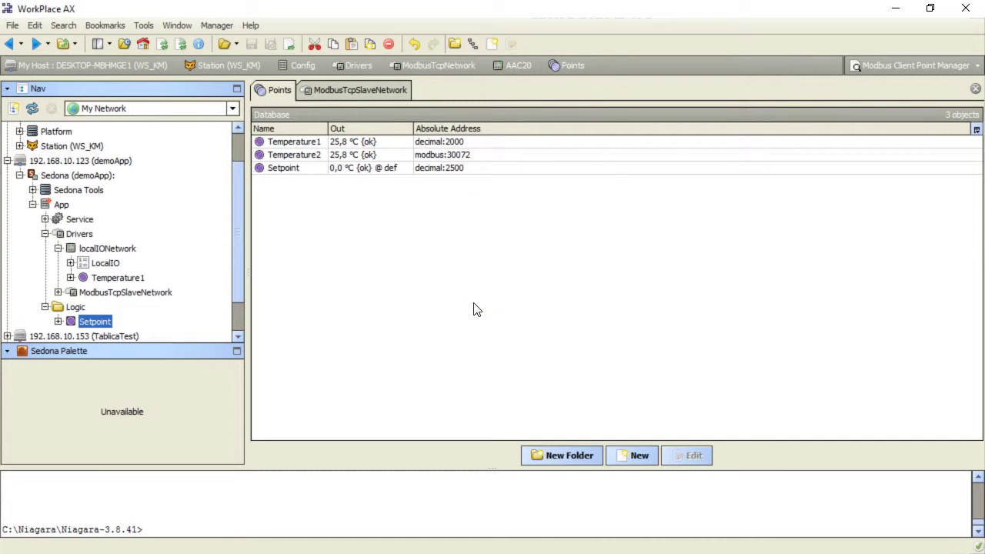
Set the station's AAC20 Setpoint point to 23 °C and open the properties of the controller's Logic Setpoint to check the written value.
{"action": "right_click", "coordinate": [341, 170]}
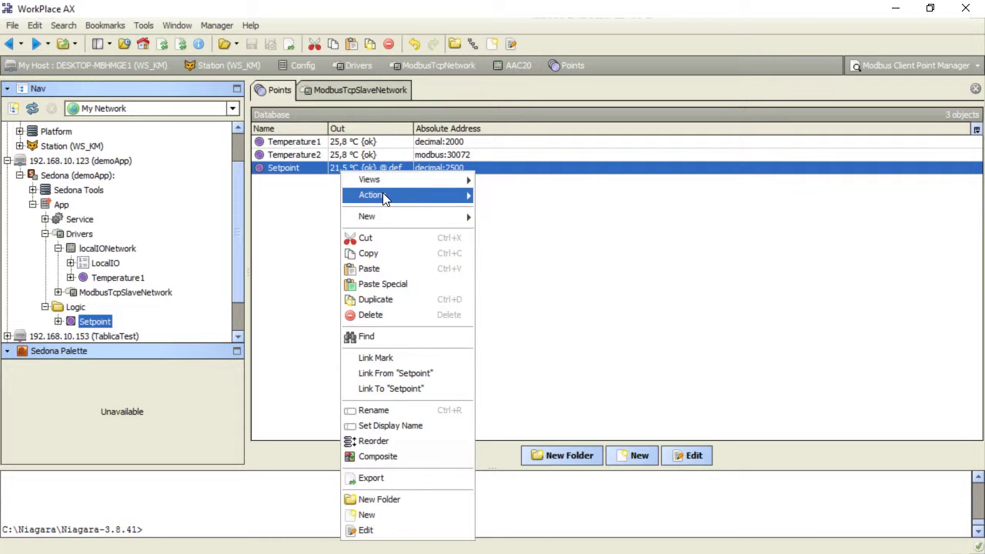
{"action": "mouse_move", "coordinate": [383, 194]}
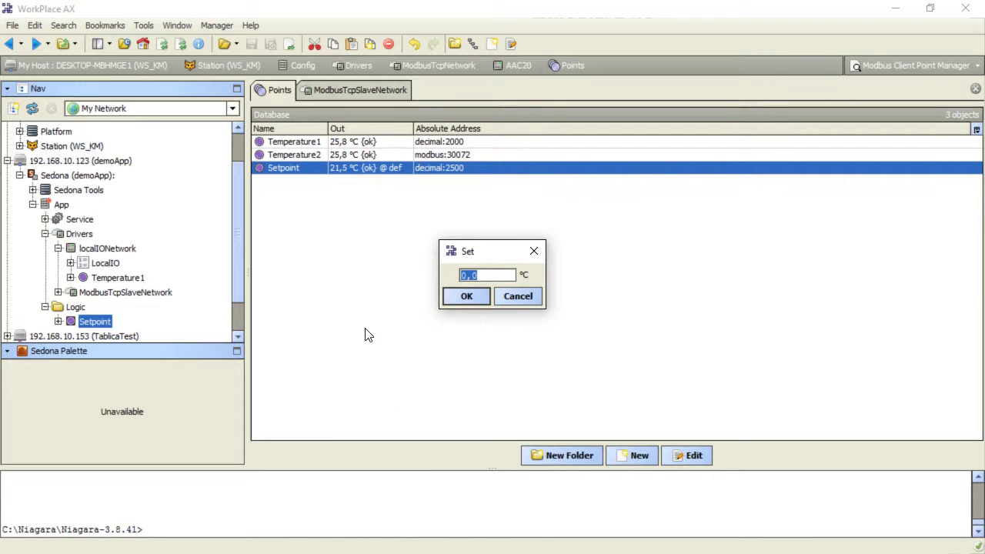
{"action": "type", "text": "23"}
{"action": "left_click", "coordinate": [465, 296]}
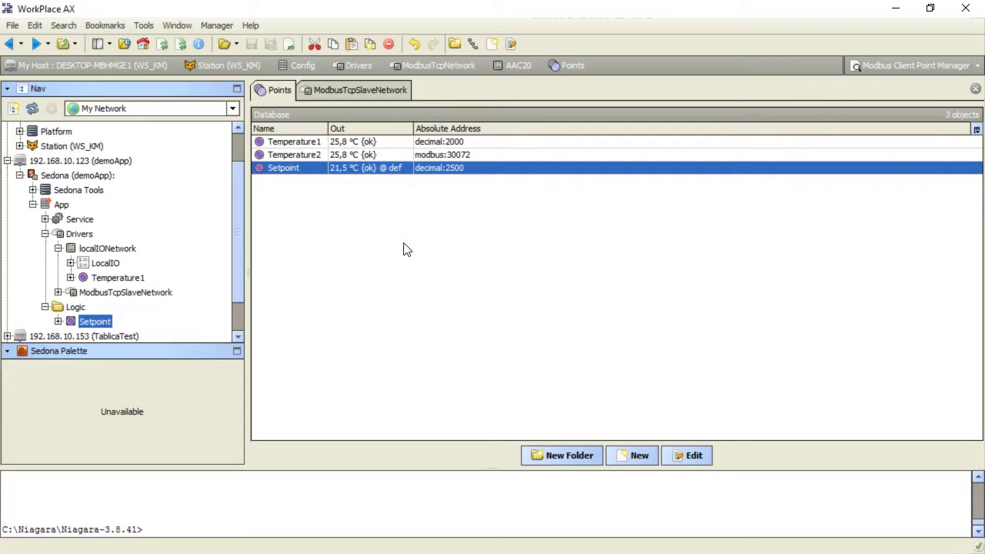
{"action": "double_click", "coordinate": [100, 321]}
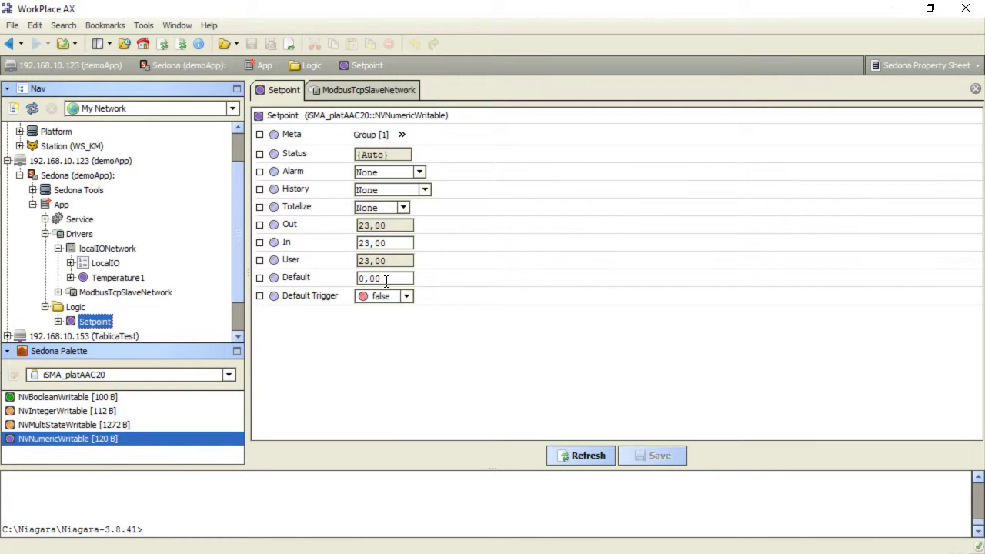